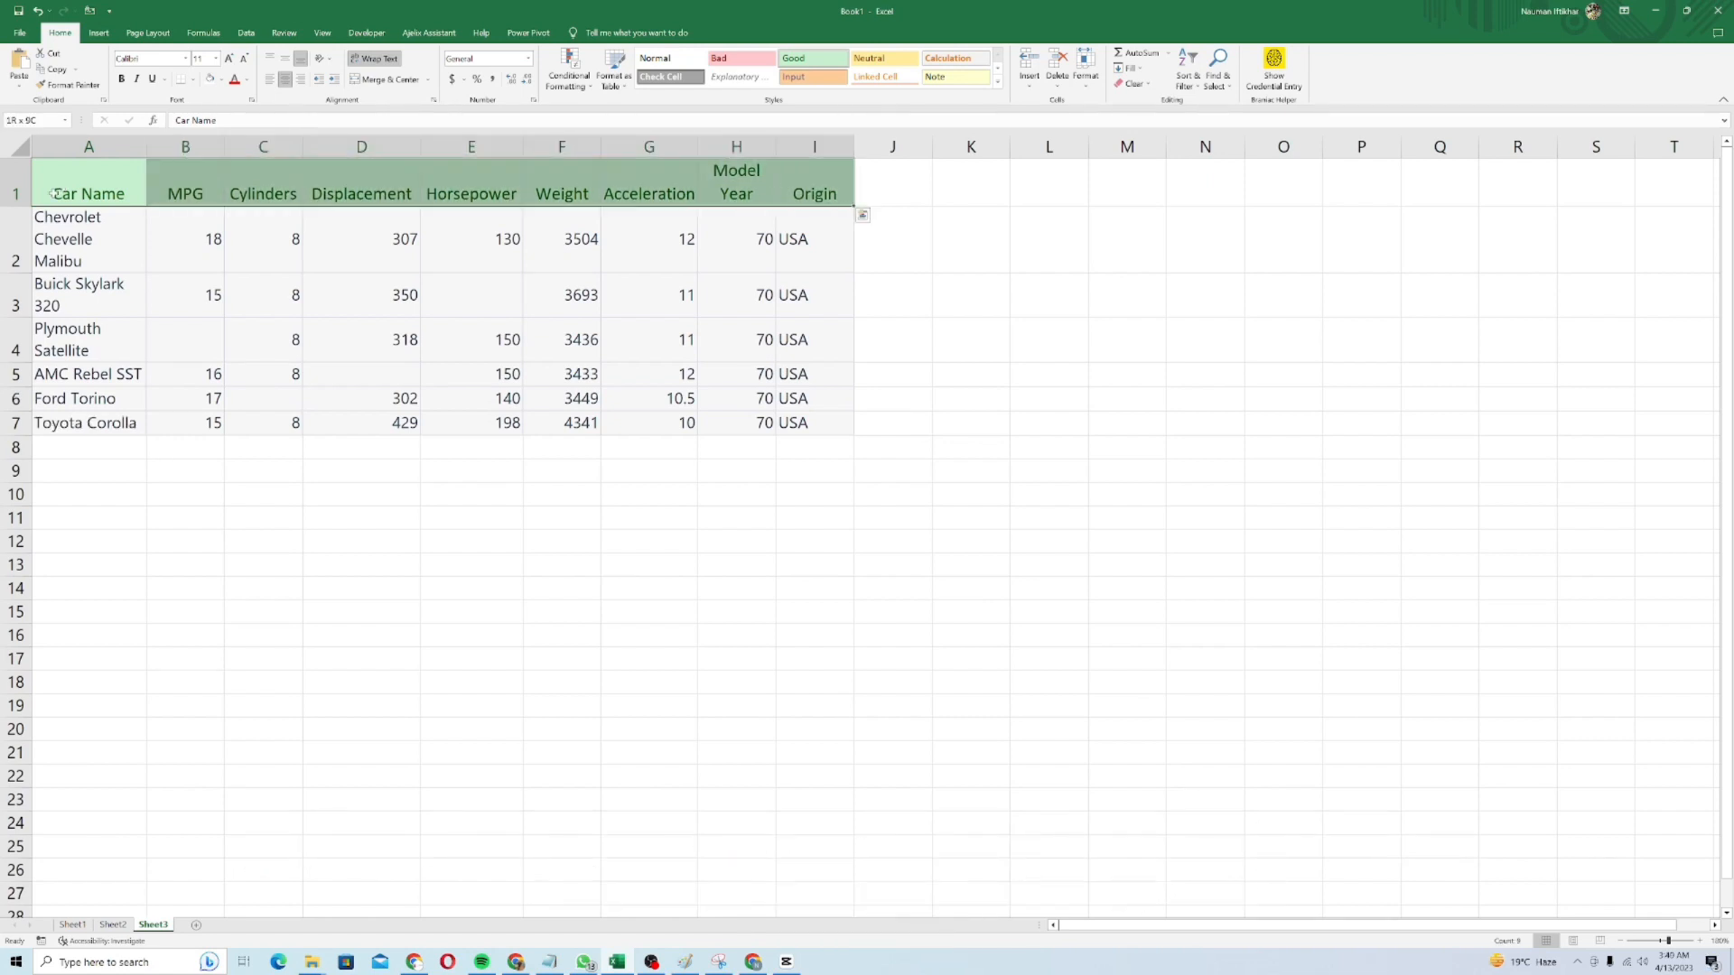
- Select the whole car table A1:I7, from the Car Name header to the last Origin cell
key(ctrl+shift+Down)
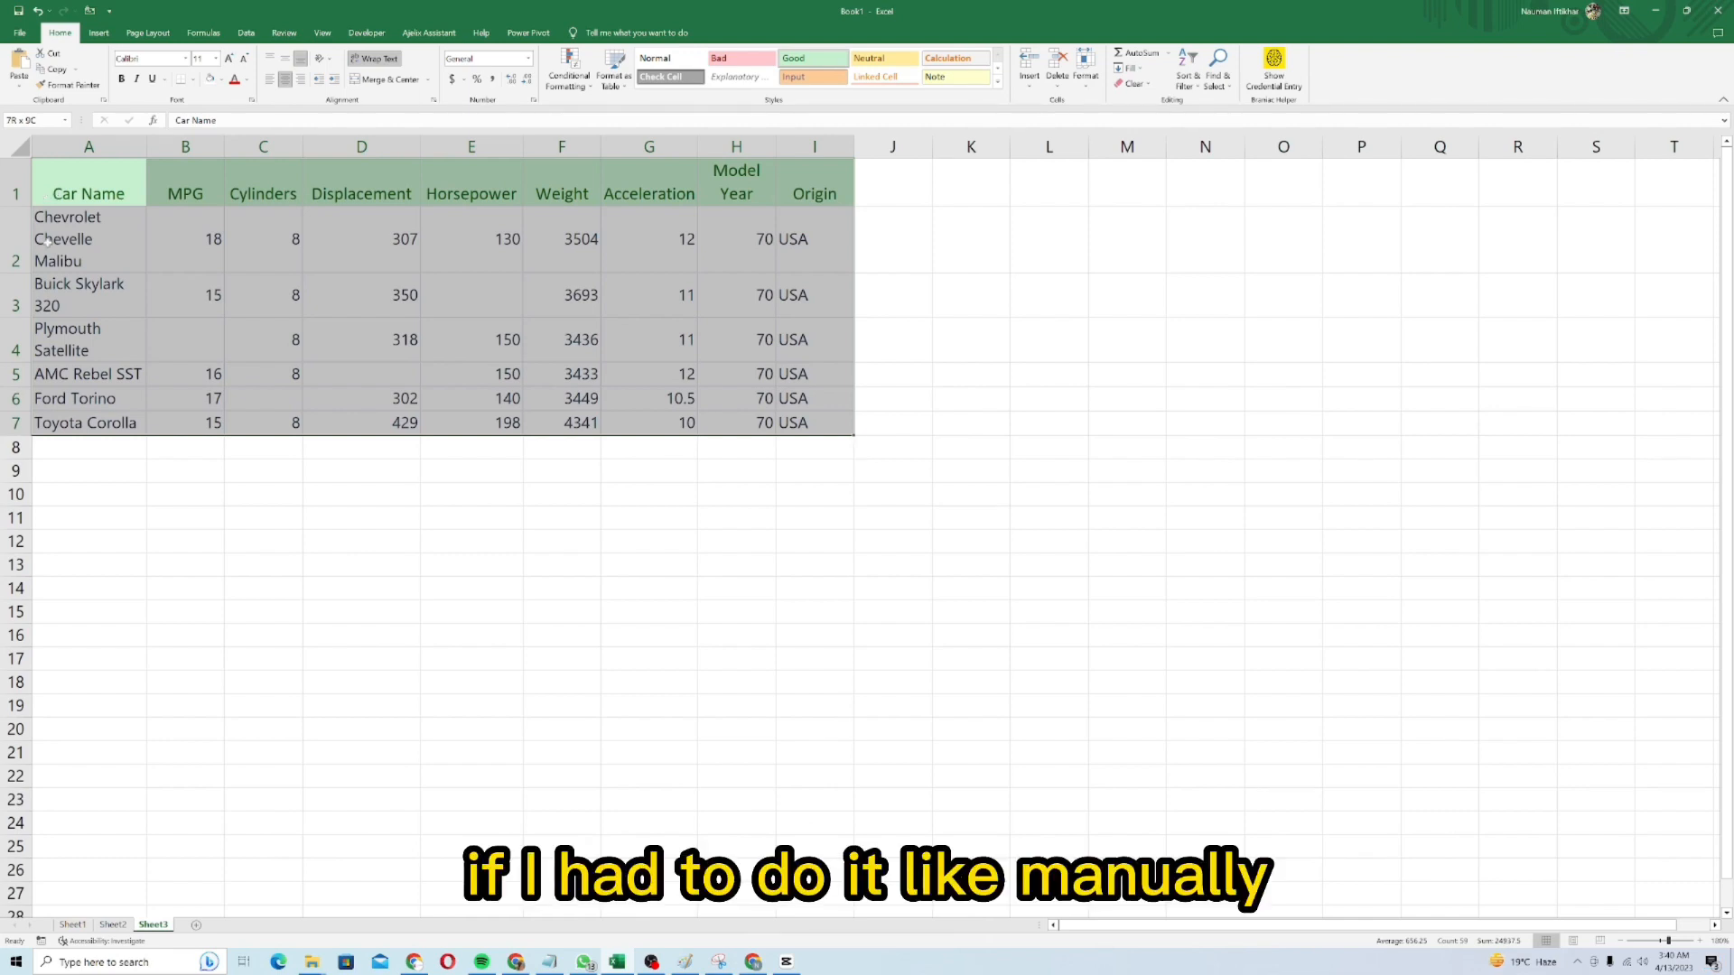
click(124, 469)
drag(65, 184, 22, 237)
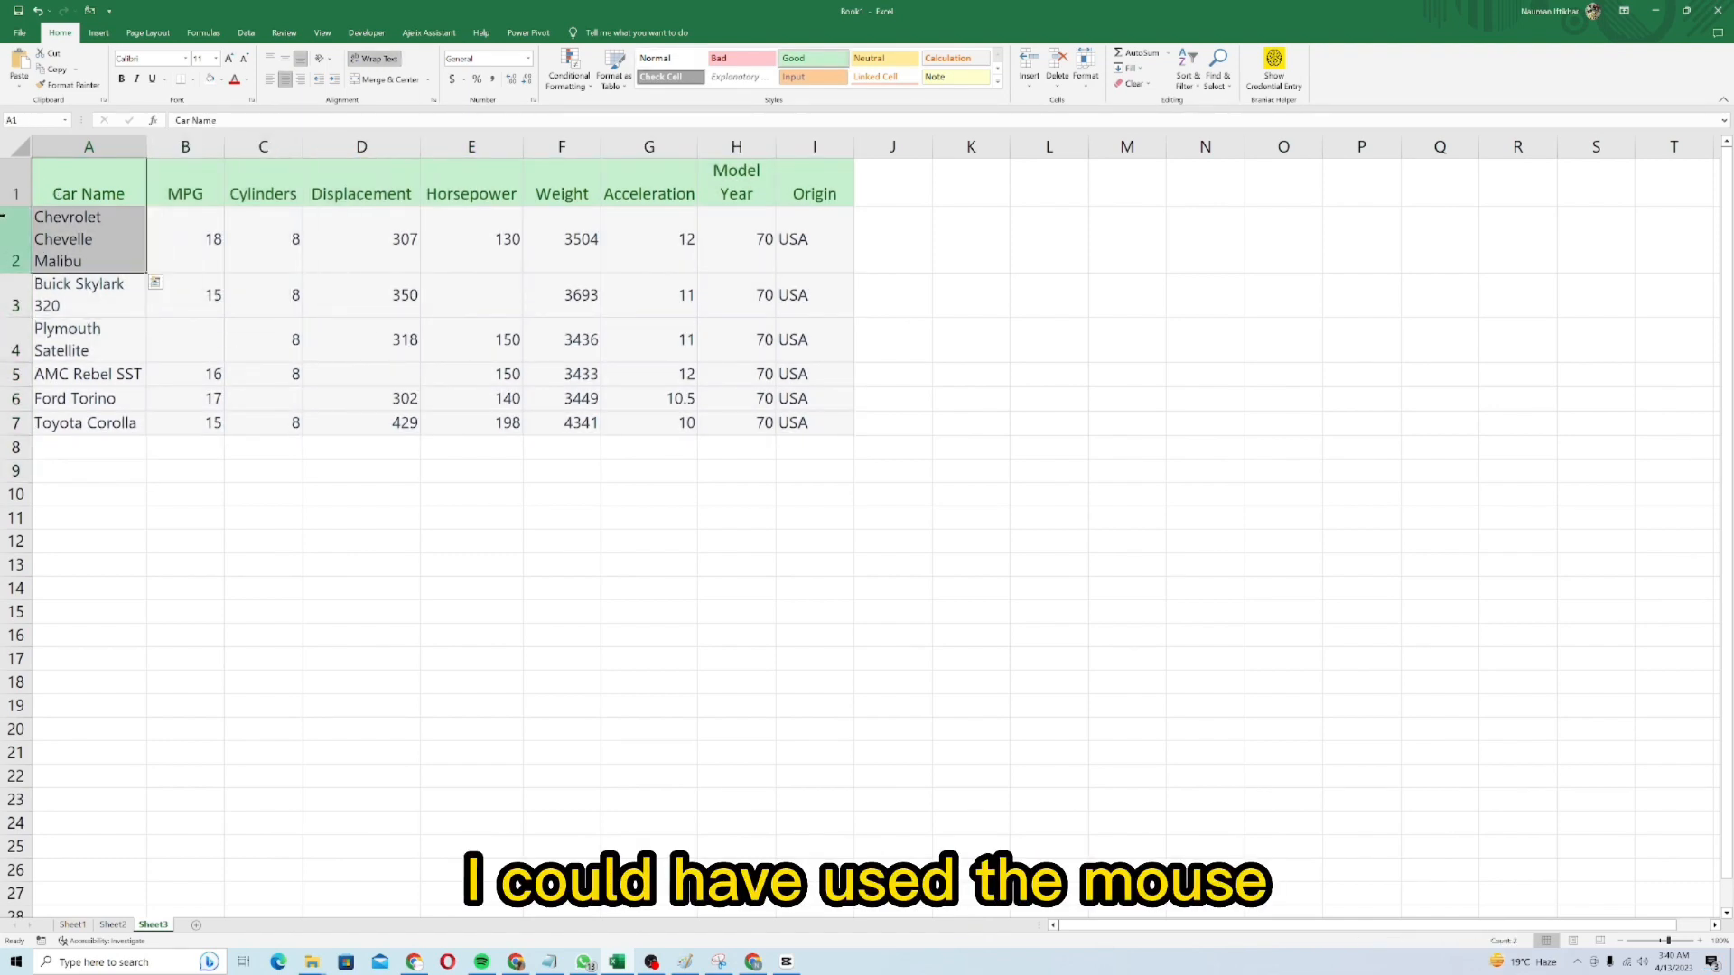
click(60, 182)
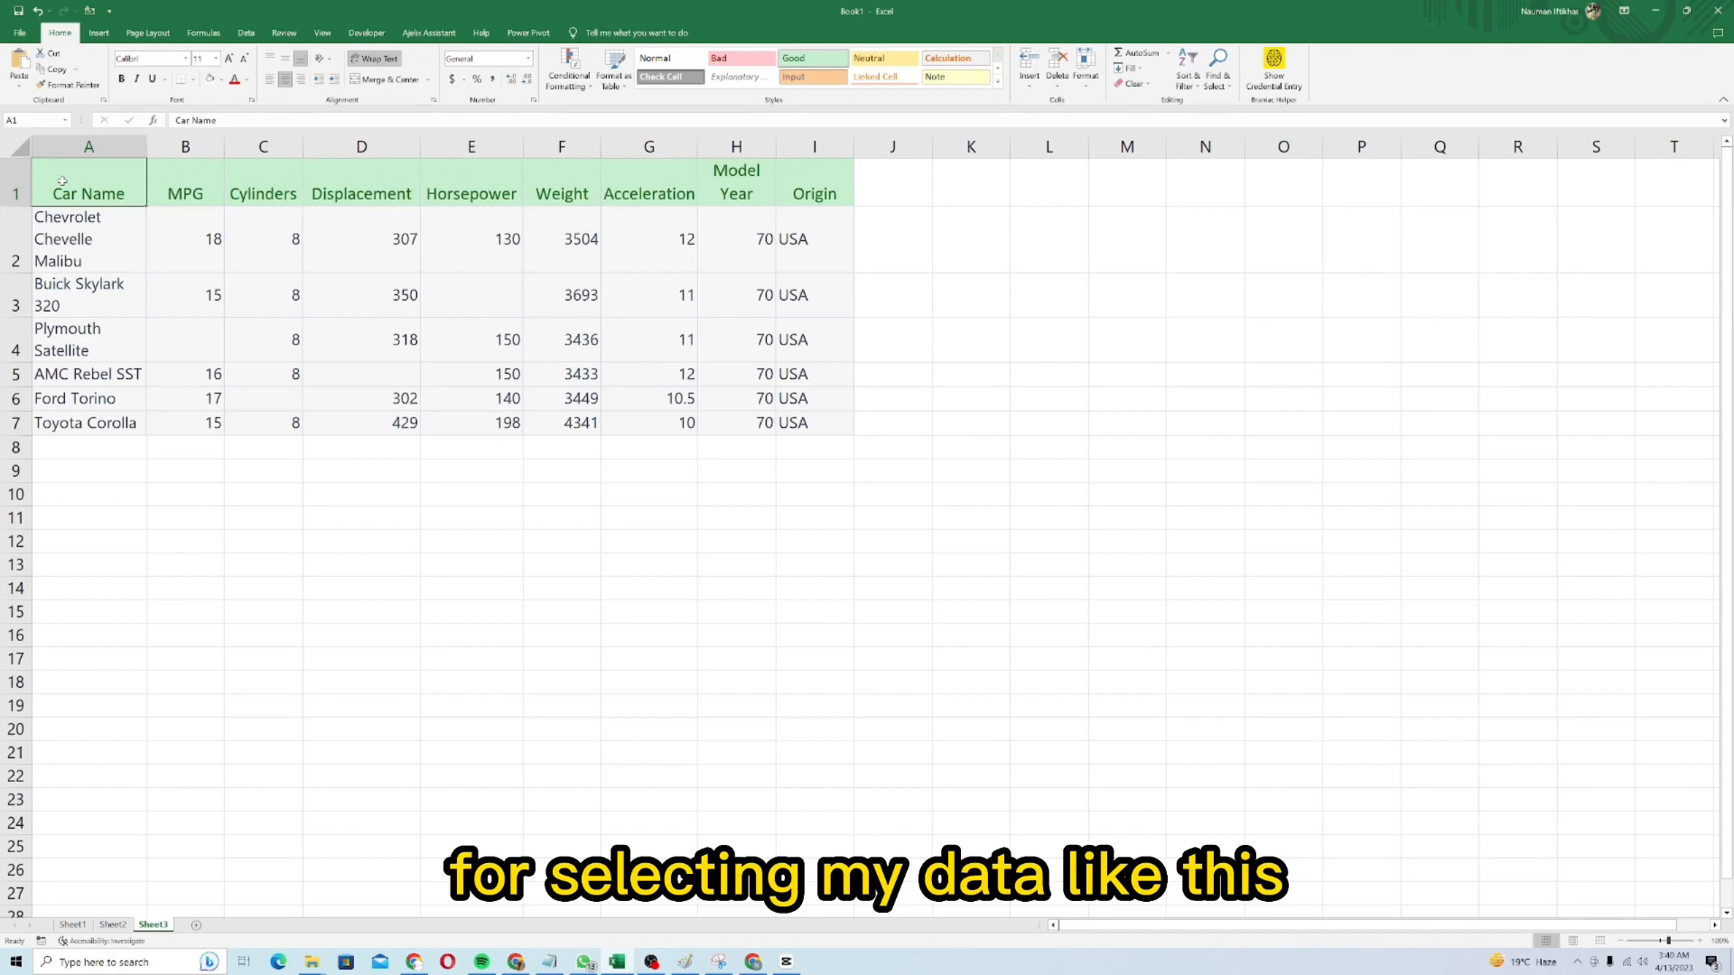
drag(63, 180, 812, 425)
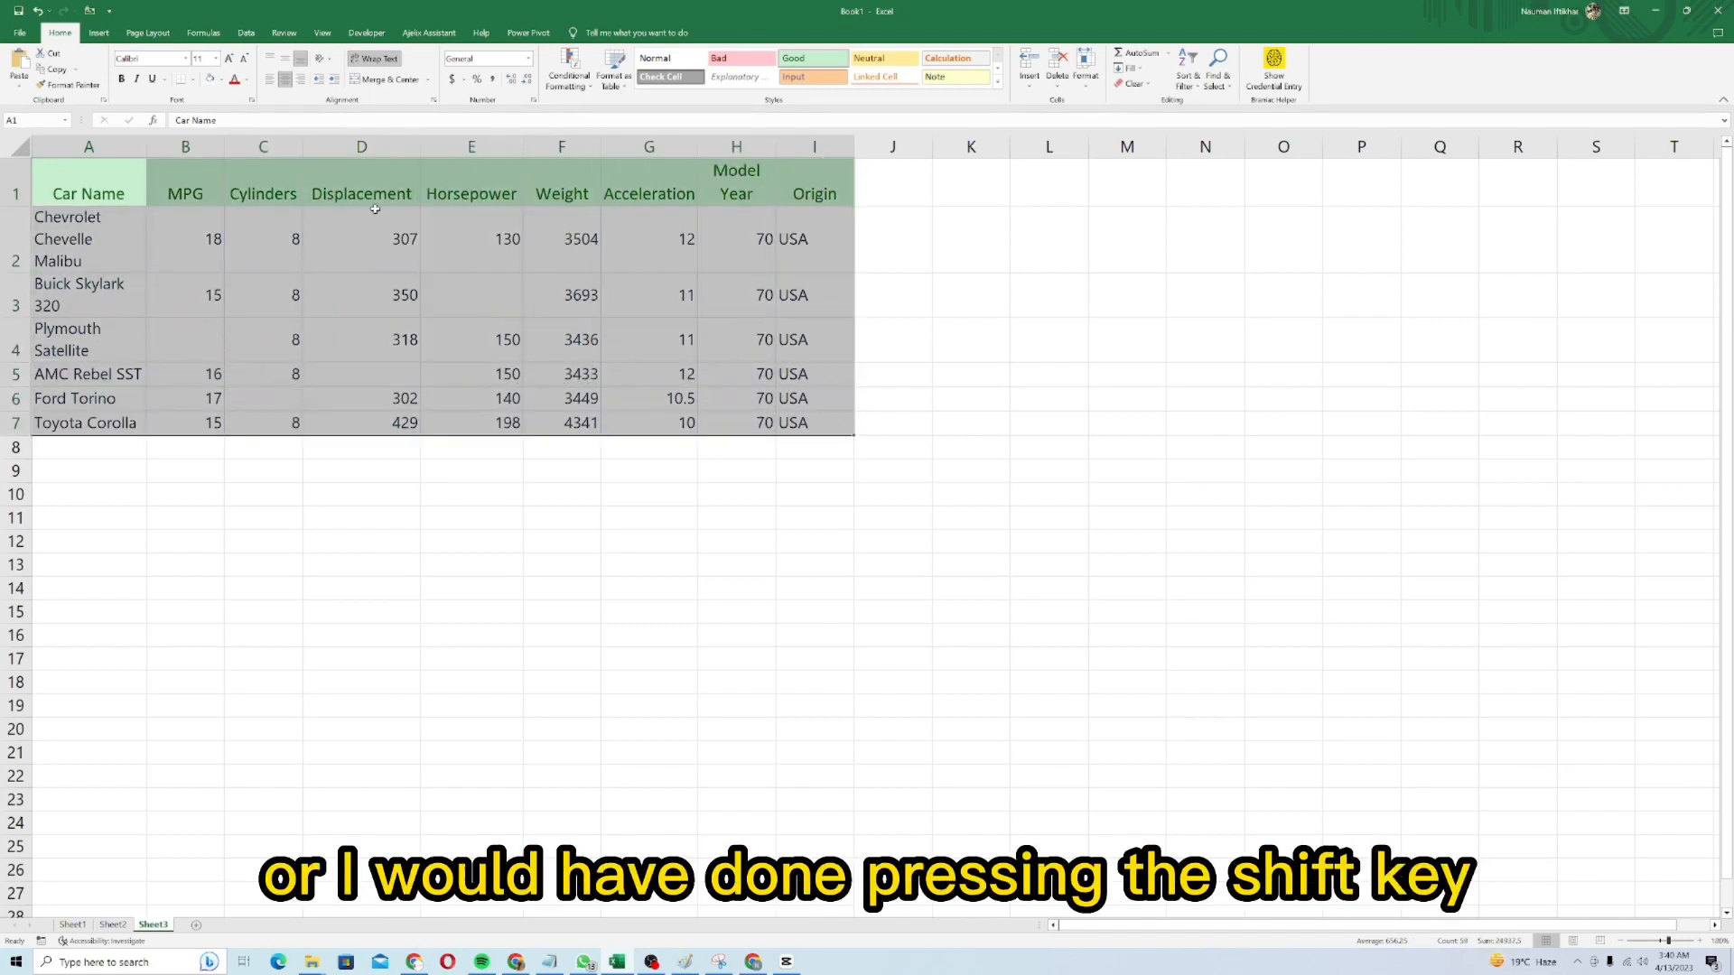
- Starting at A1, extend the selection cell by cell across to column I and down to row 7
click(64, 171)
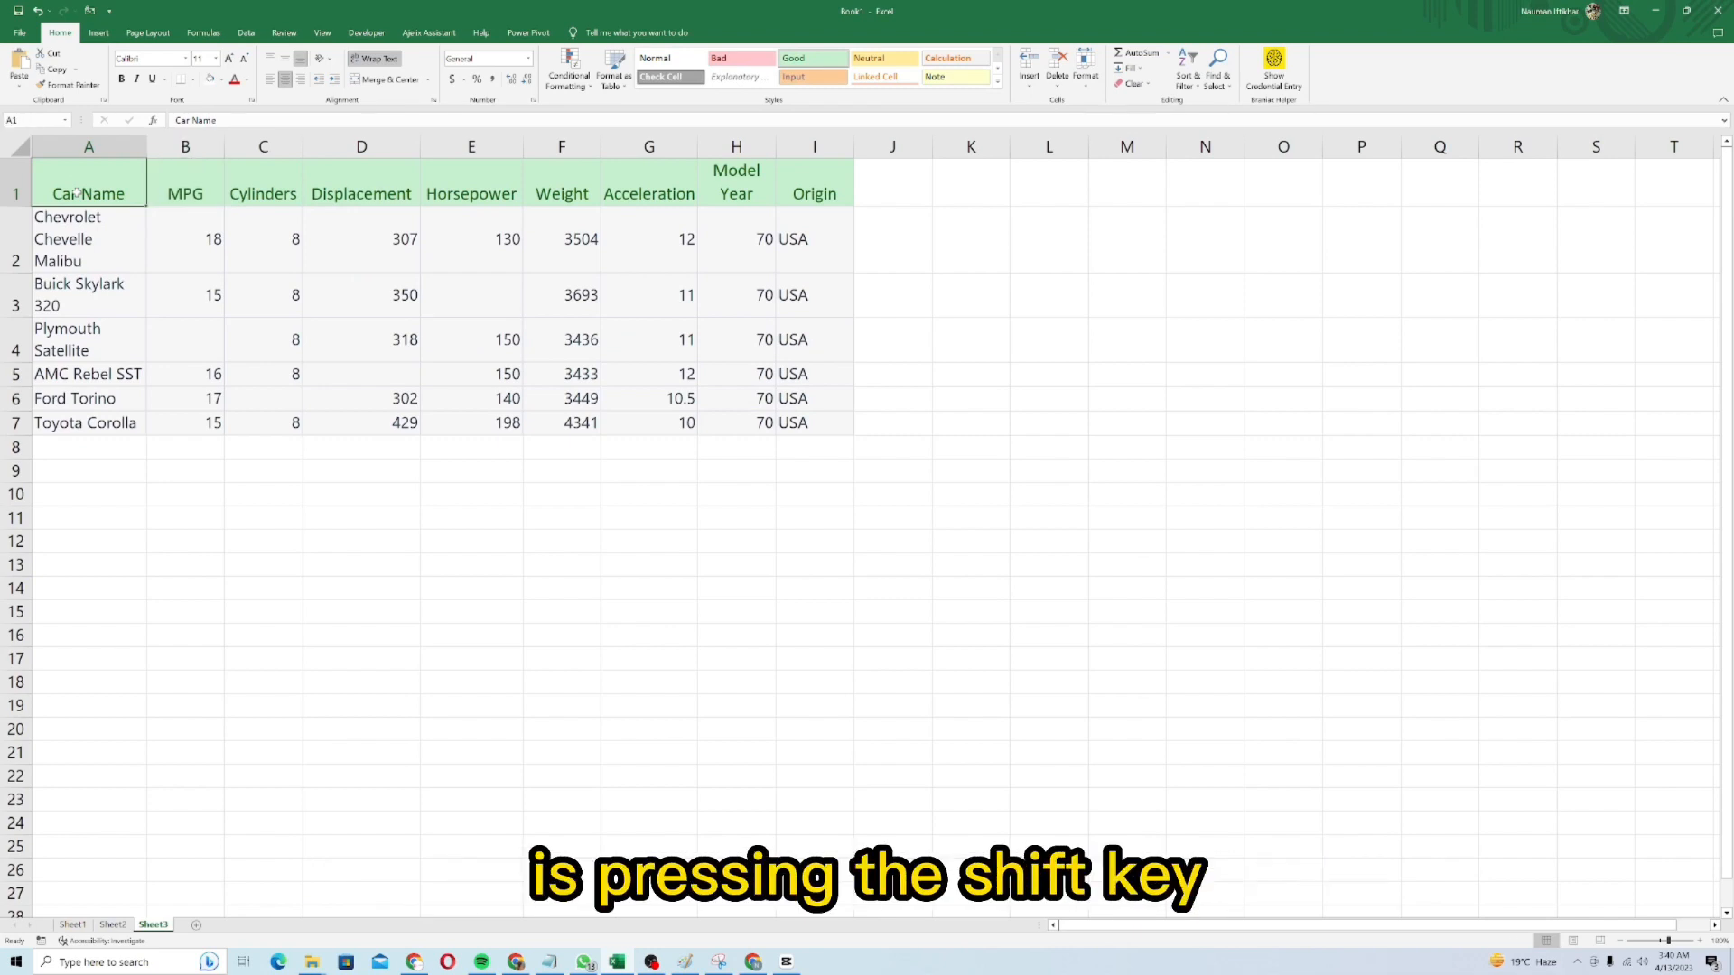
key(shift+Right)
key(shift+Right)
key(shift+Right)
key(shift+Right)
key(shift+Right)
key(shift+Right)
key(shift+Right)
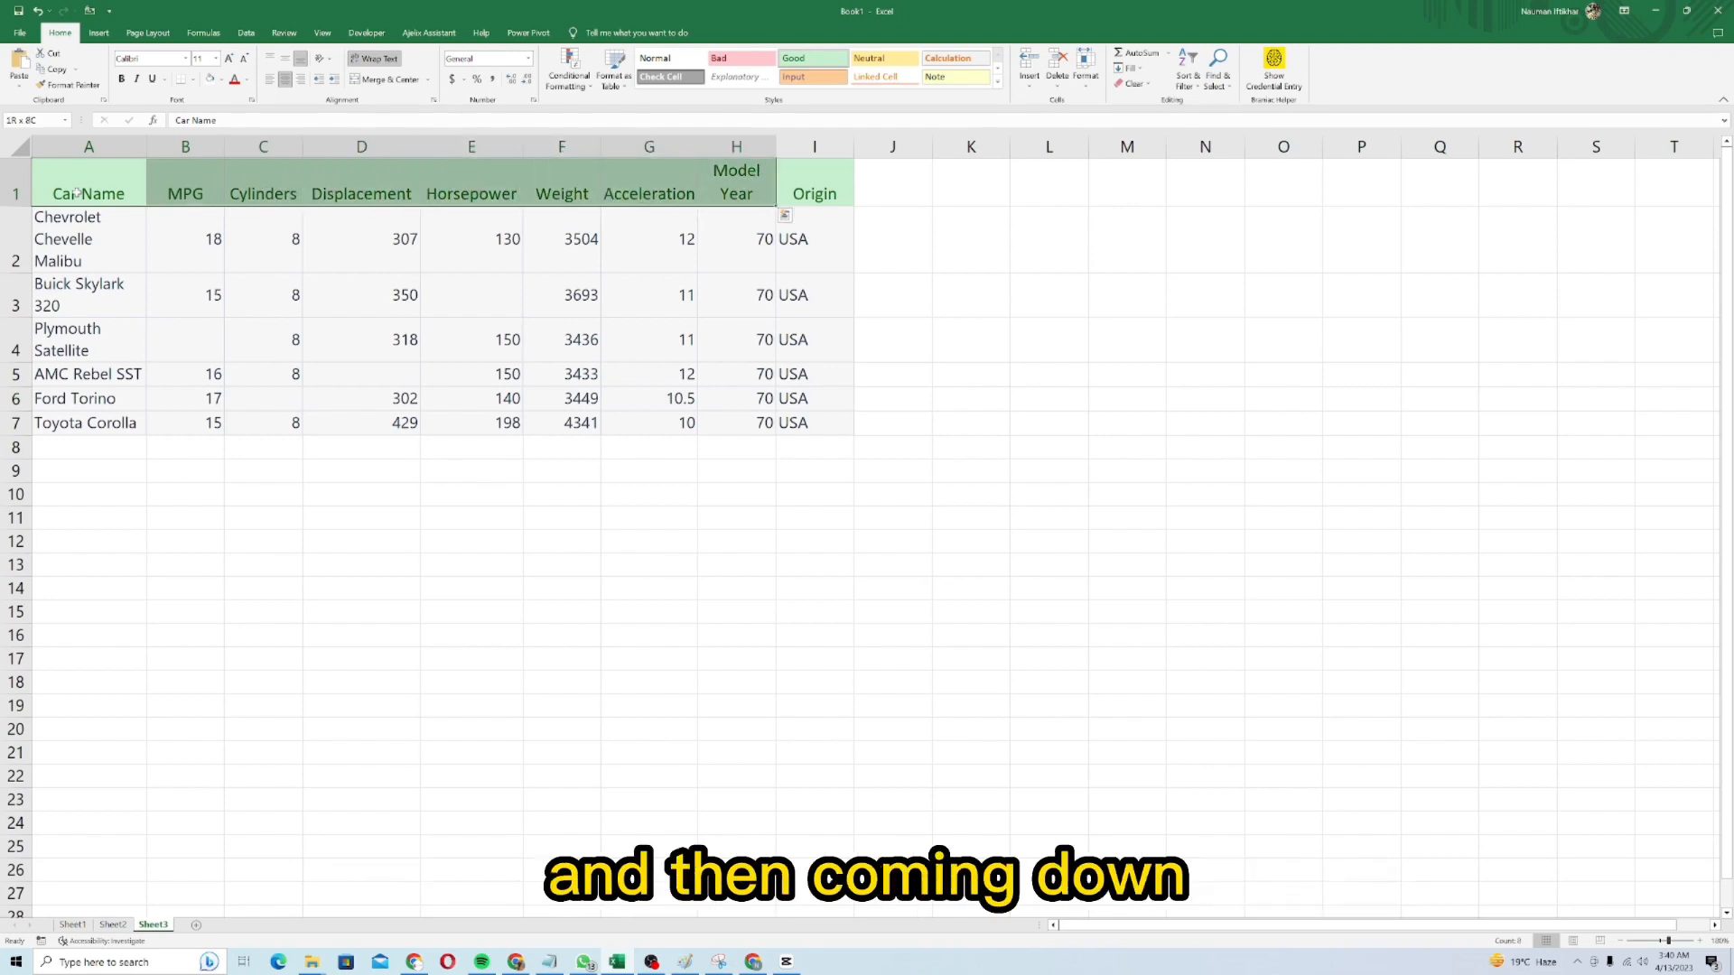
key(shift+Right)
key(shift+Down)
key(shift+Down)
key(shift+Down)
key(shift+Down)
key(shift+Down)
key(shift+Down)
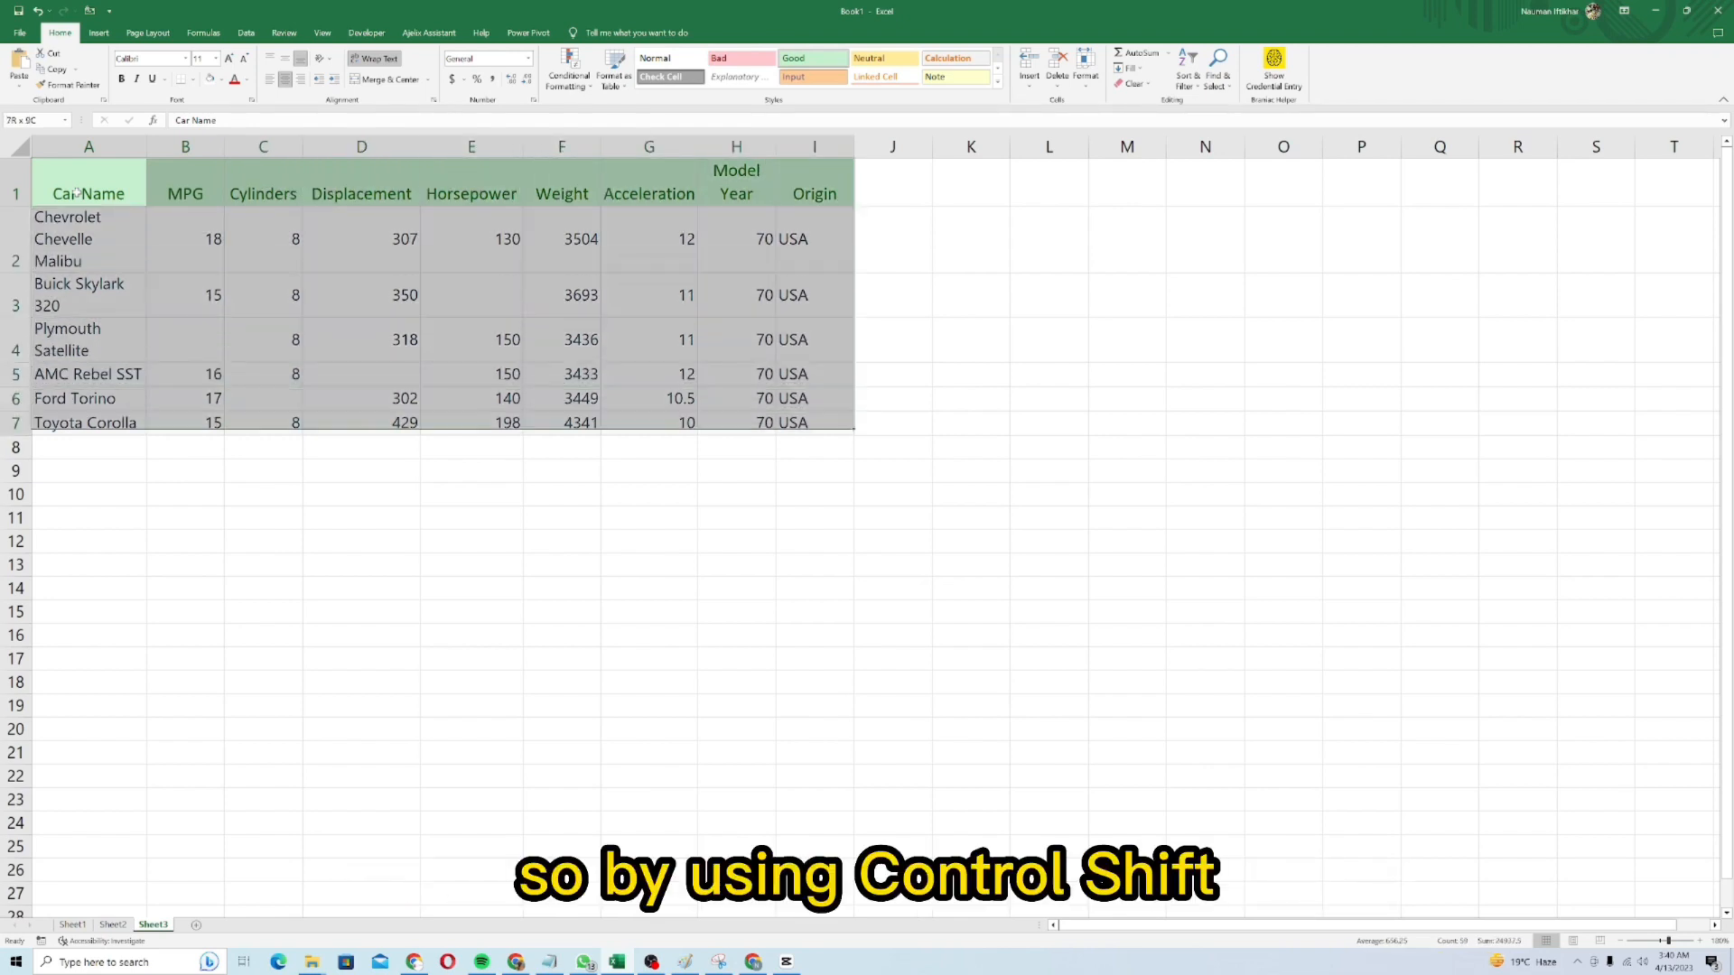
- From the Car Name cell, extend the selection straight to the last filled column and the last filled row
click(77, 191)
key(ctrl+shift+Right)
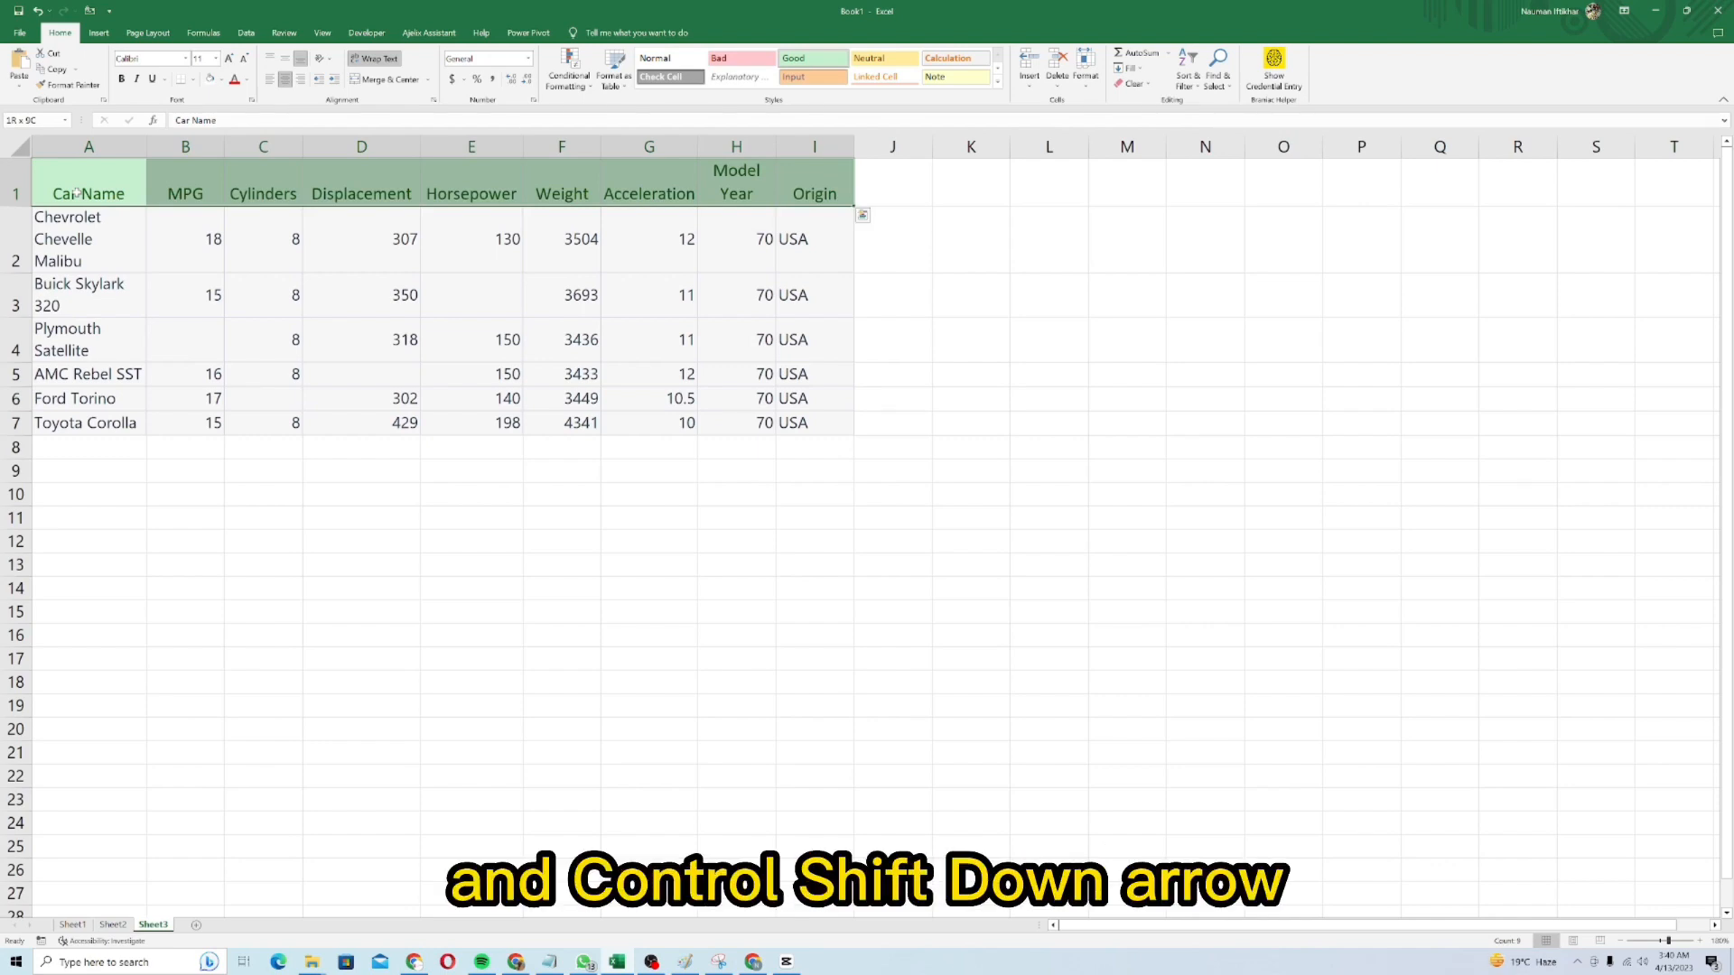
key(ctrl+shift+Down)
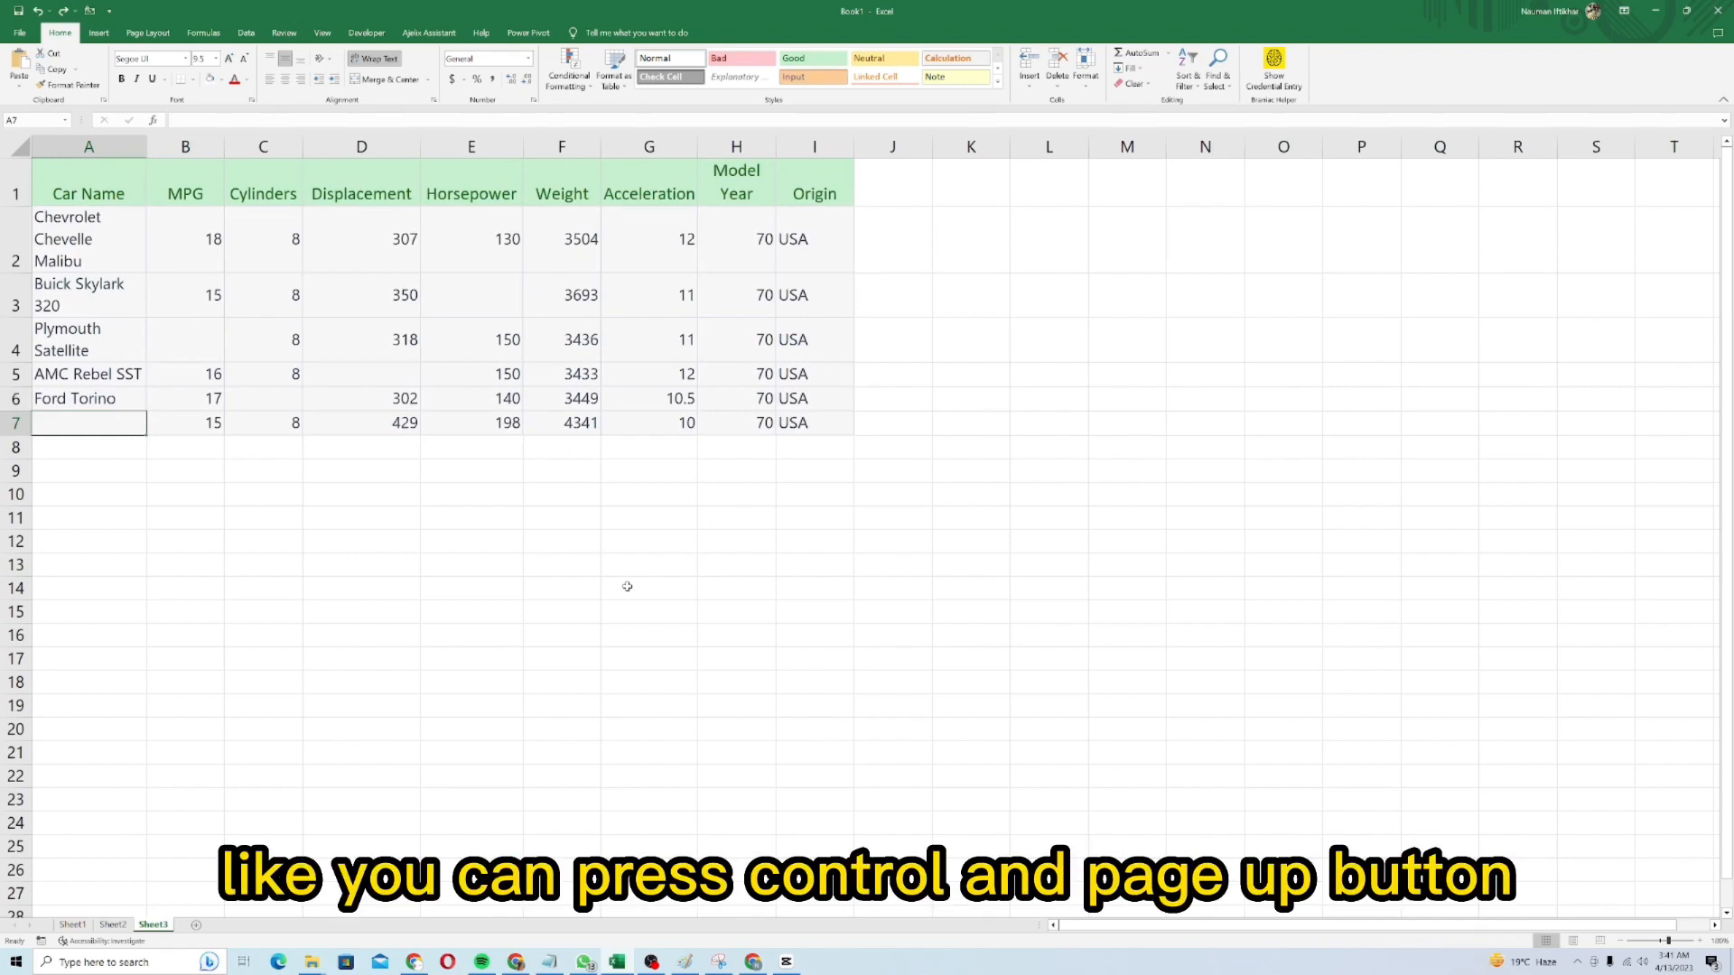
- Switch back and forth between Sheet3 and Sheet1 through the workbook's sheets, ending on Sheet3
key(ctrl+Page_Up)
key(ctrl+Page_Up)
key(ctrl+Page_Down)
key(ctrl+Page_Down)
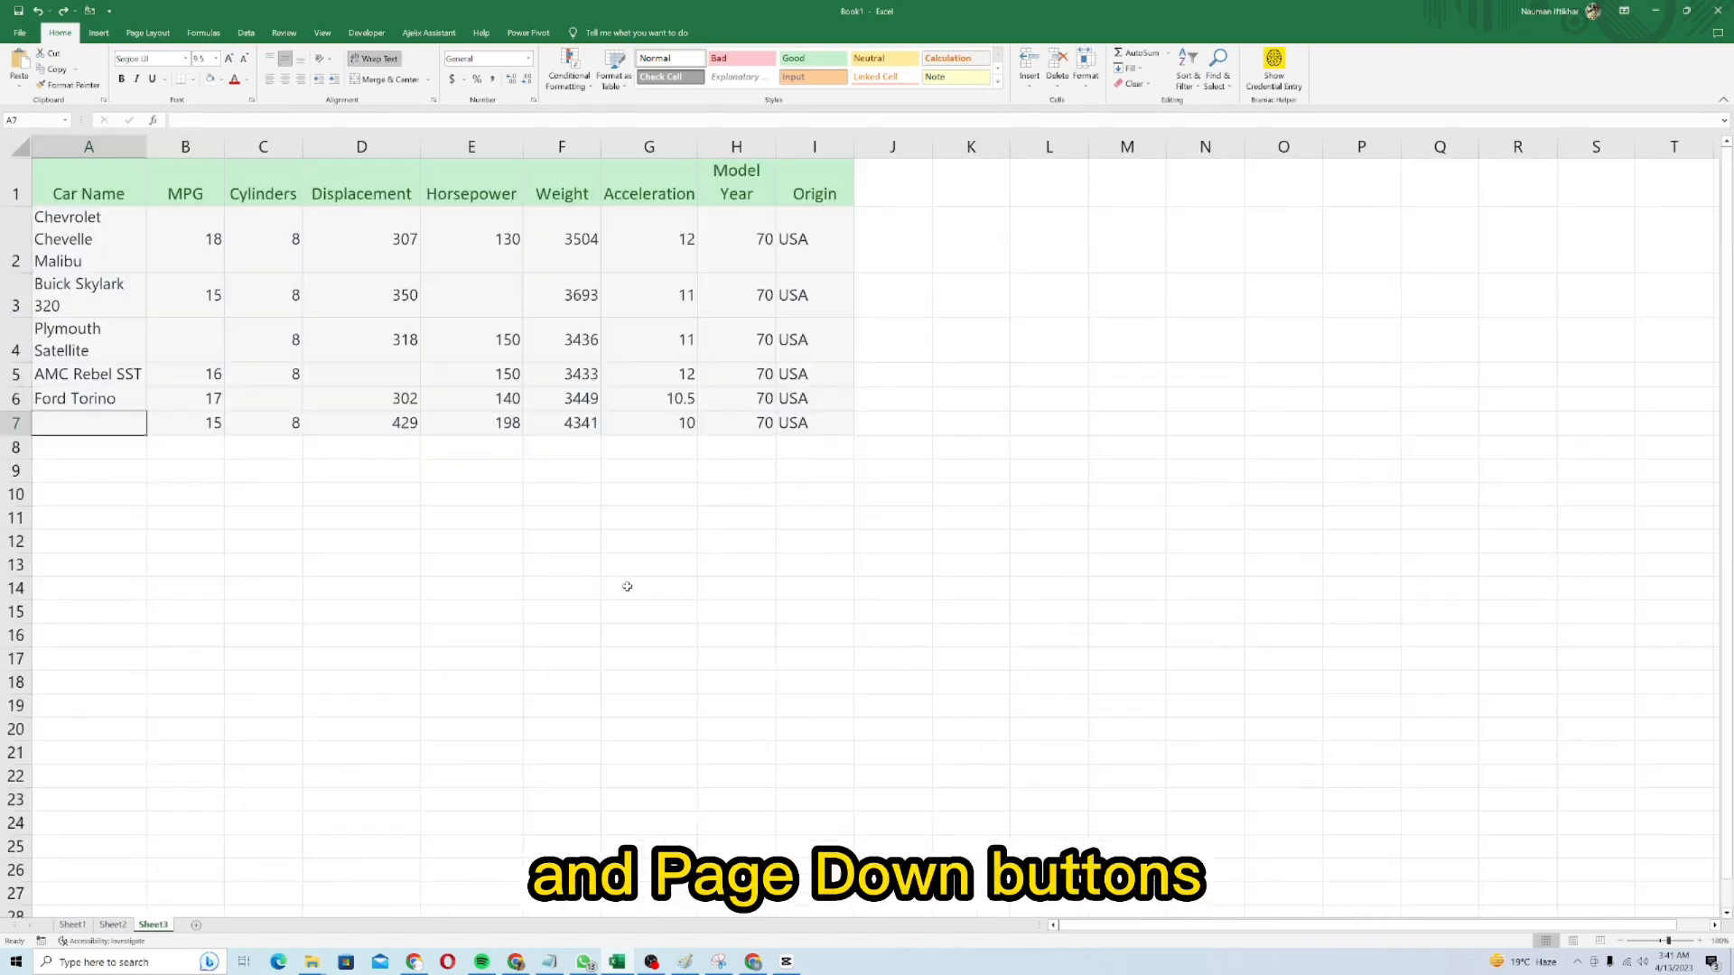
key(ctrl+Page_Up)
key(ctrl+Page_Up)
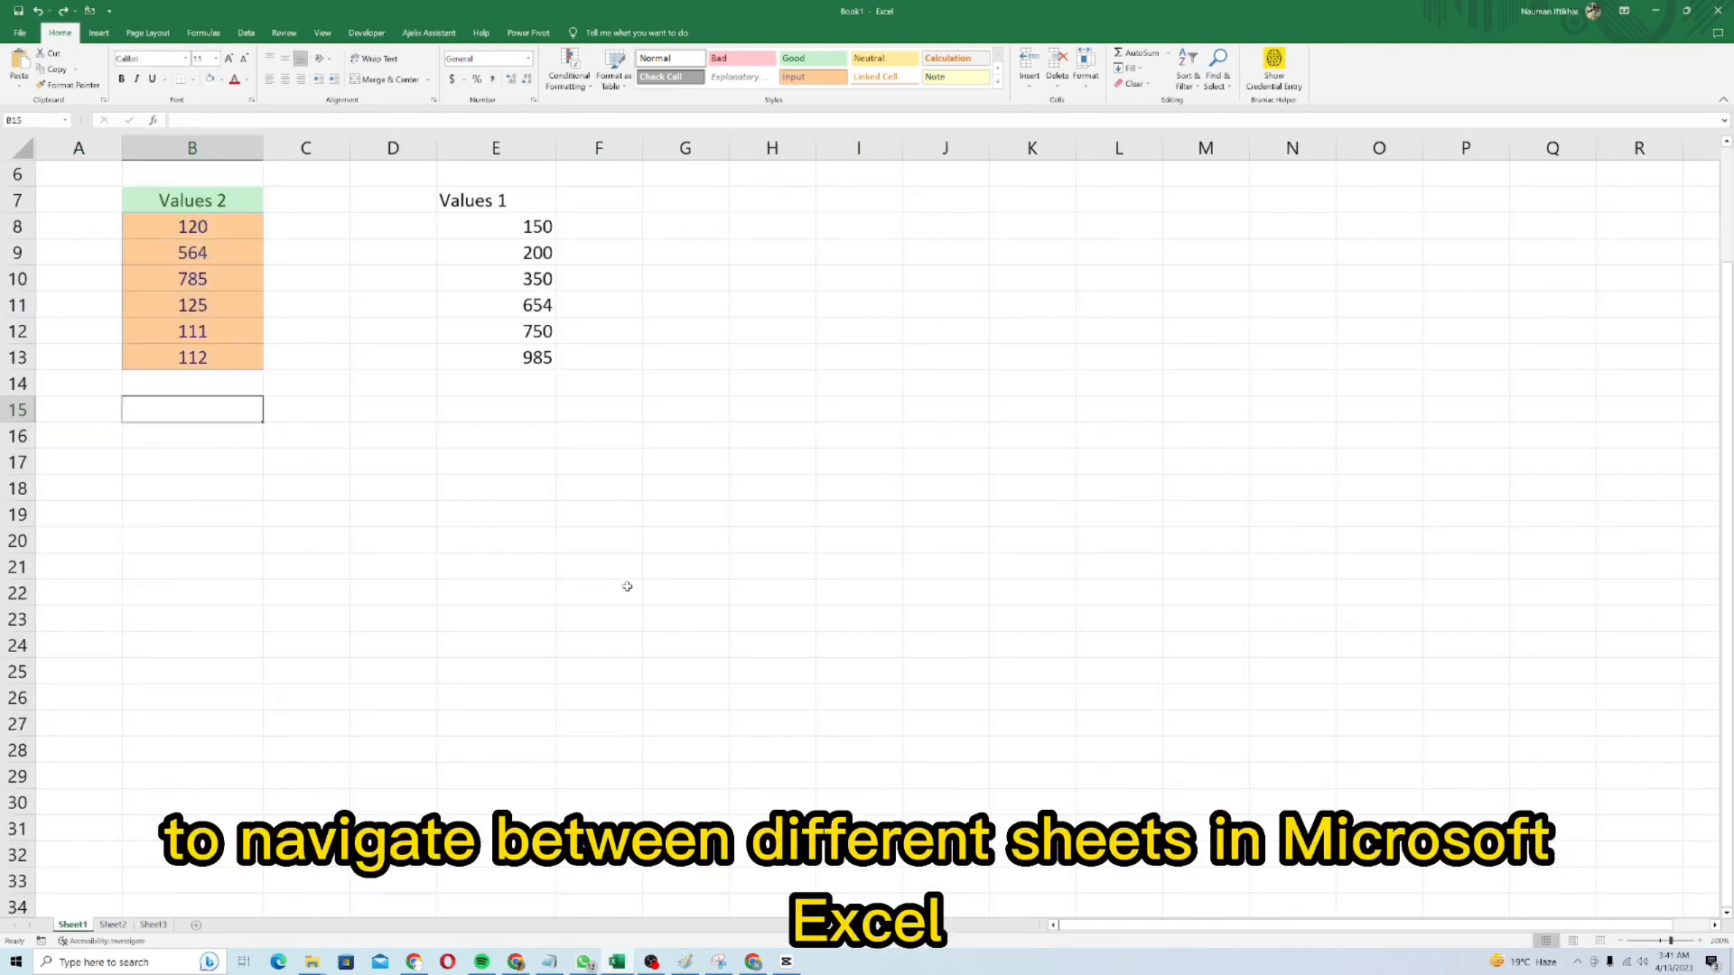
key(ctrl+Page_Down)
key(ctrl+Page_Down)
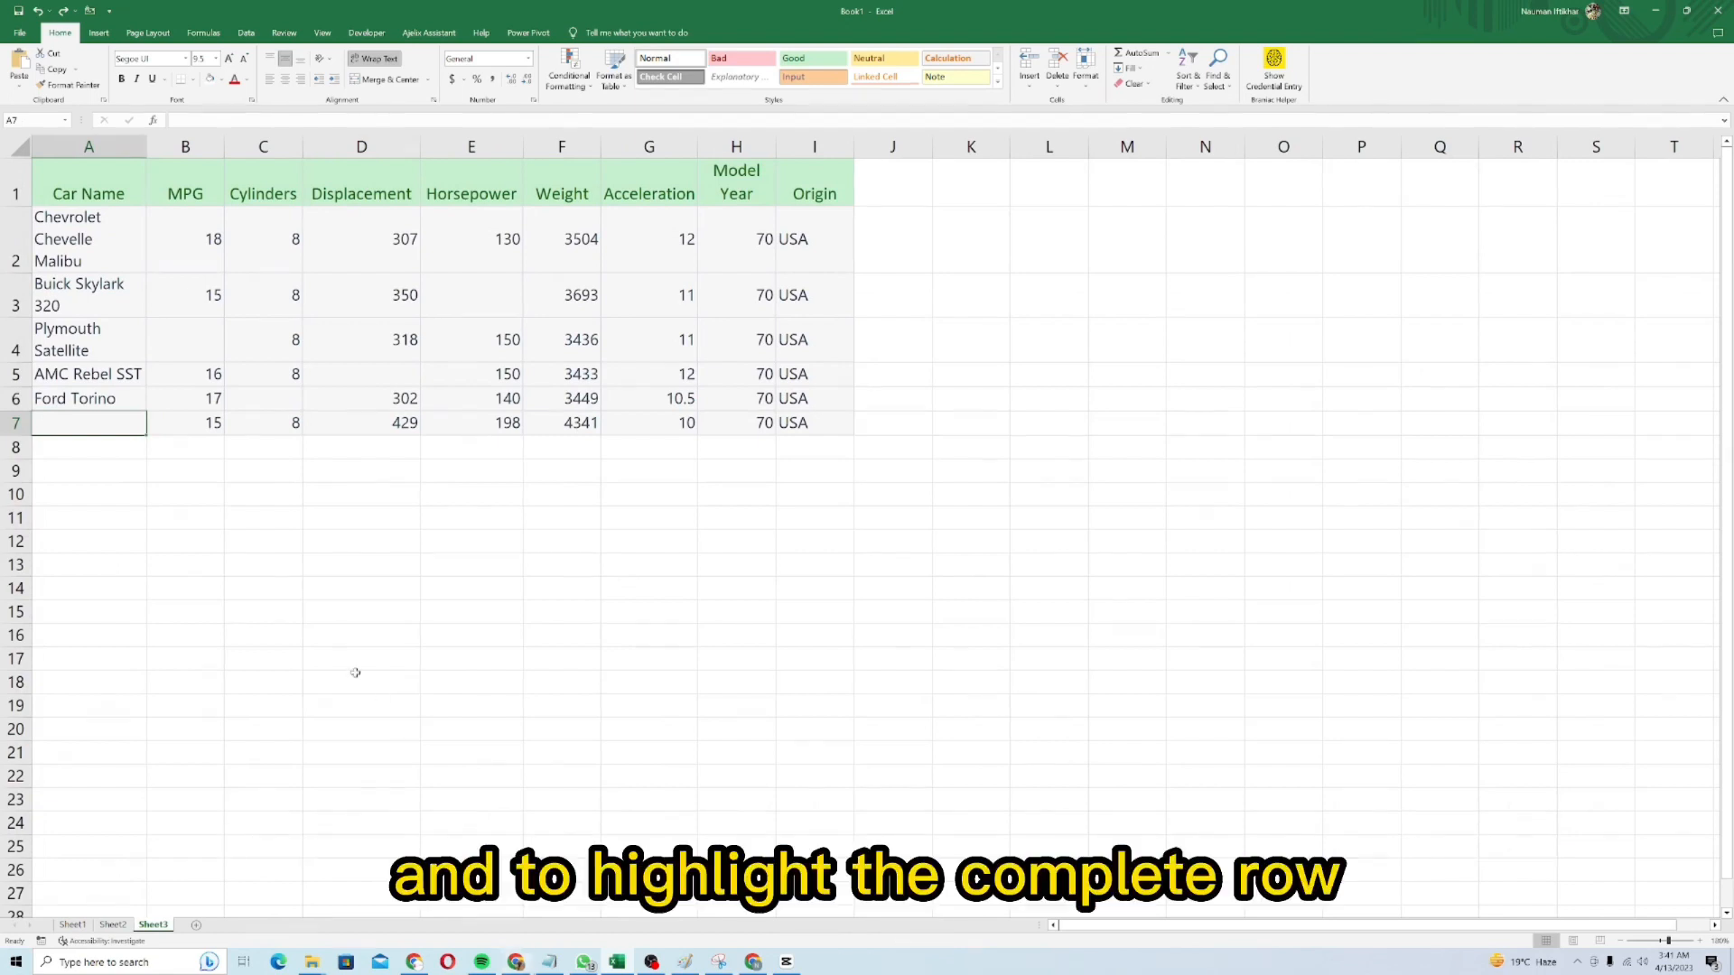
- Select the entire row of the Car Name header cell and apply the entire-column selection
click(95, 173)
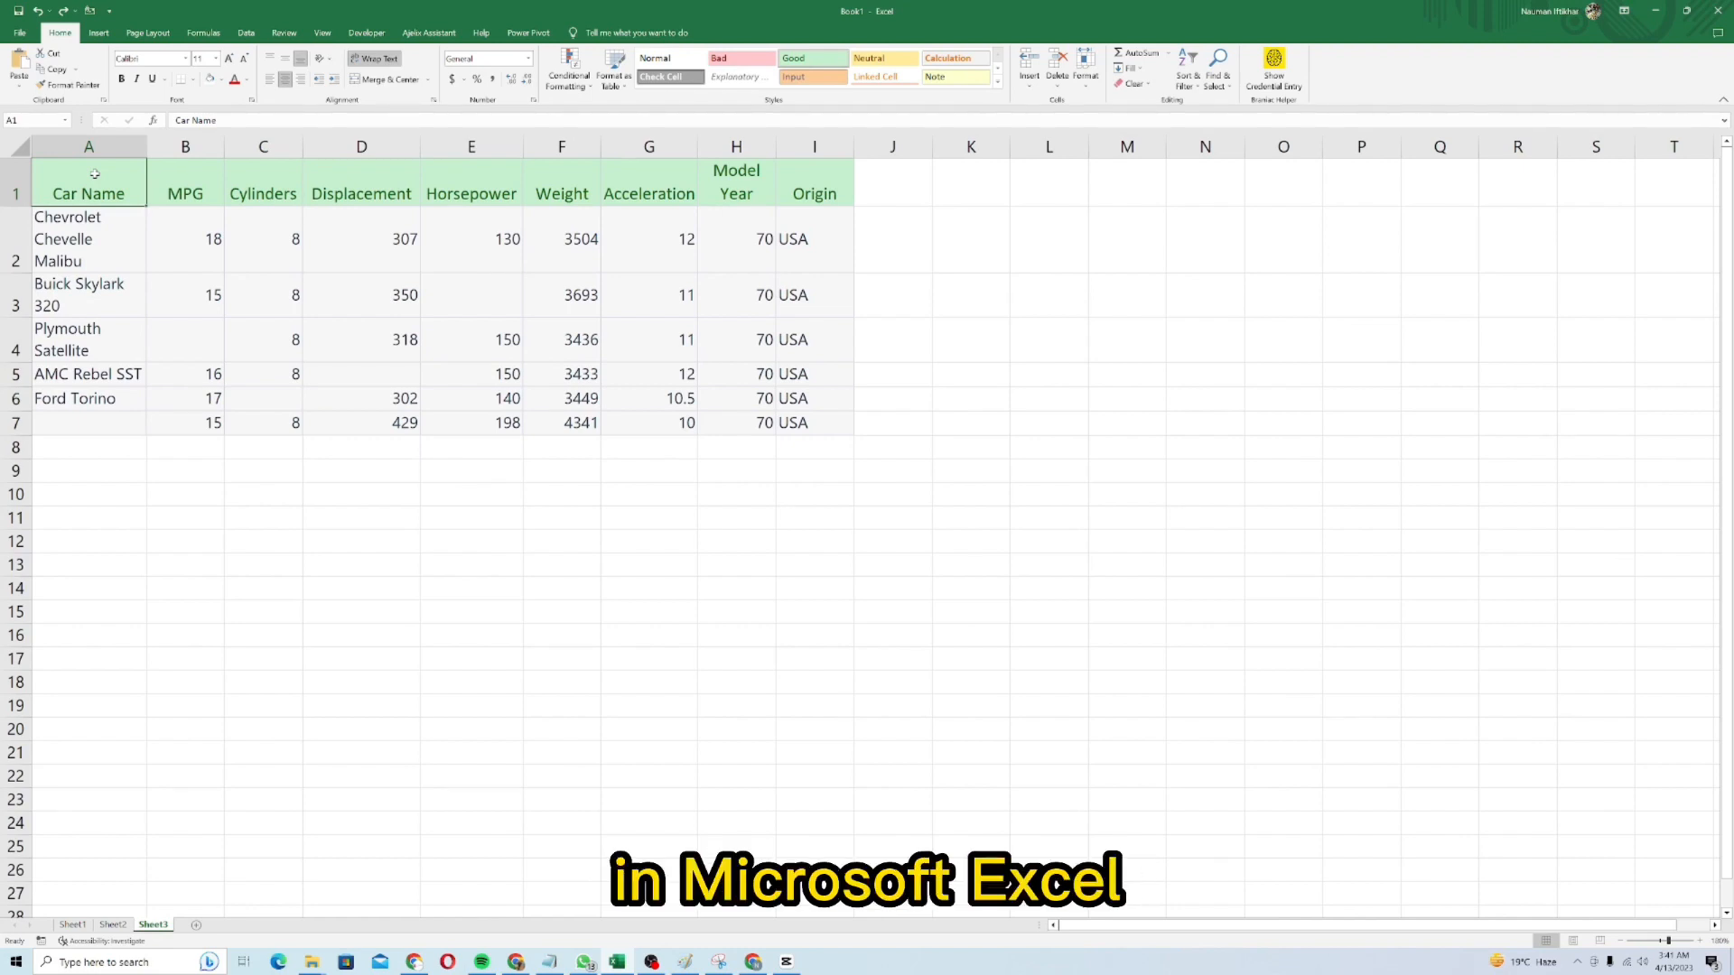
key(shift+space)
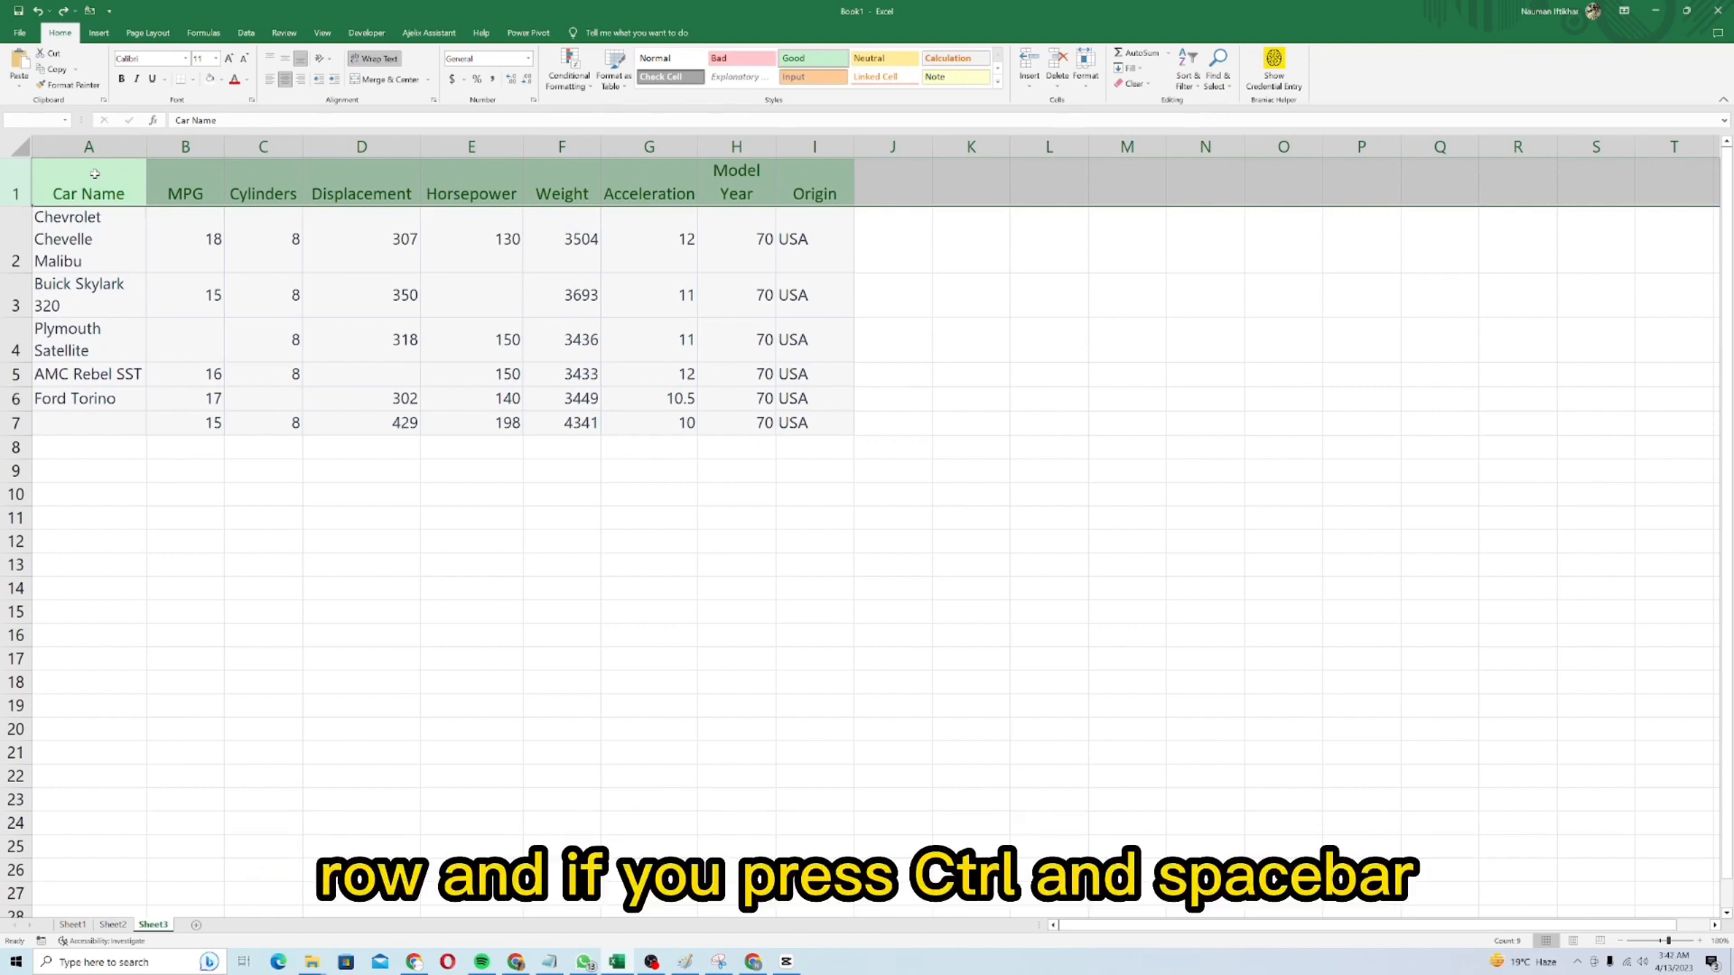
key(ctrl+space)
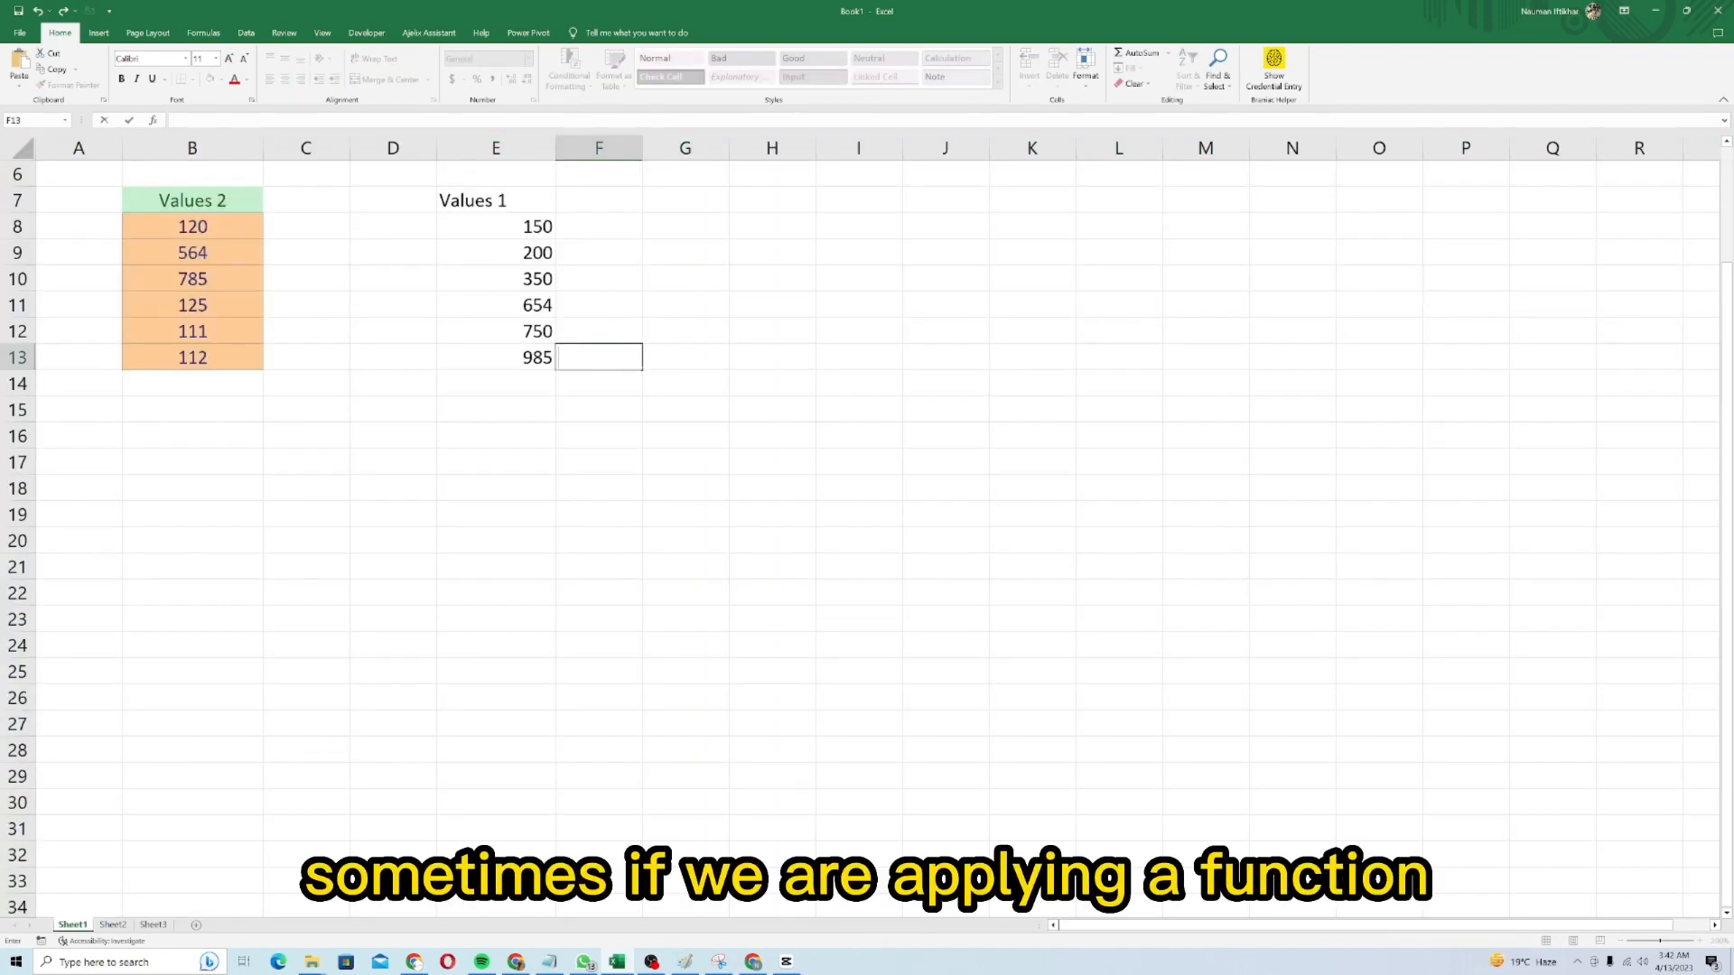
- In cell F13 of Sheet1, start a SUM formula over the Values 1 range E8:E13
text(=)
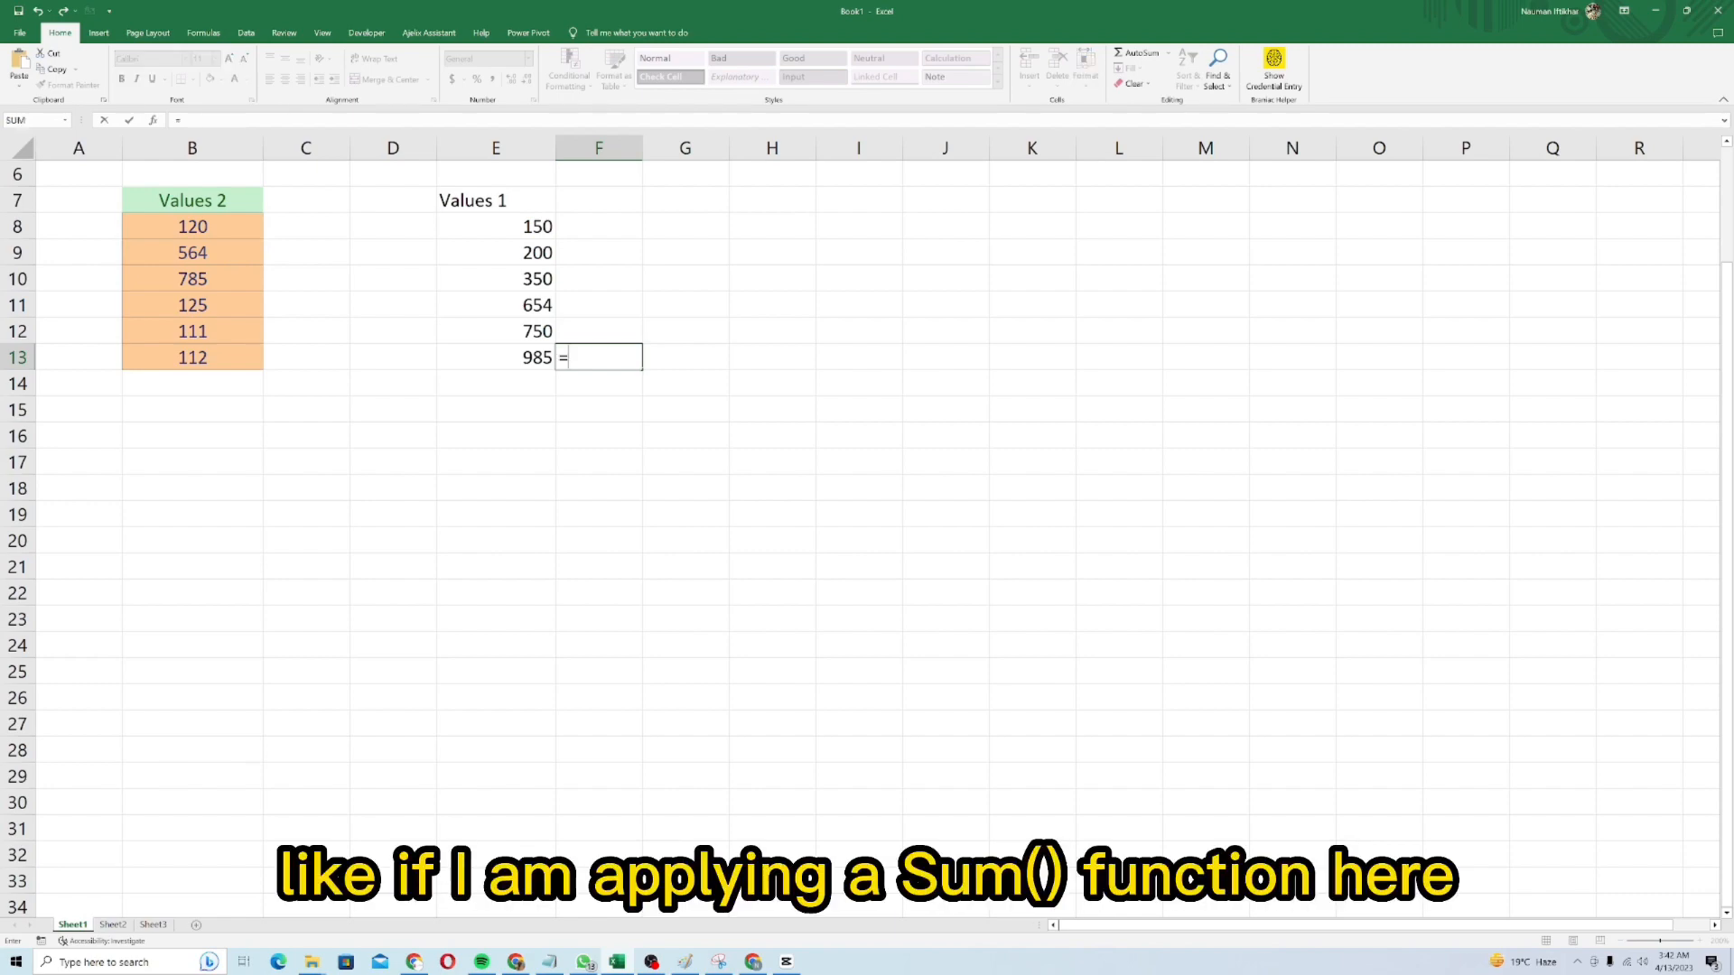
text(Sum)
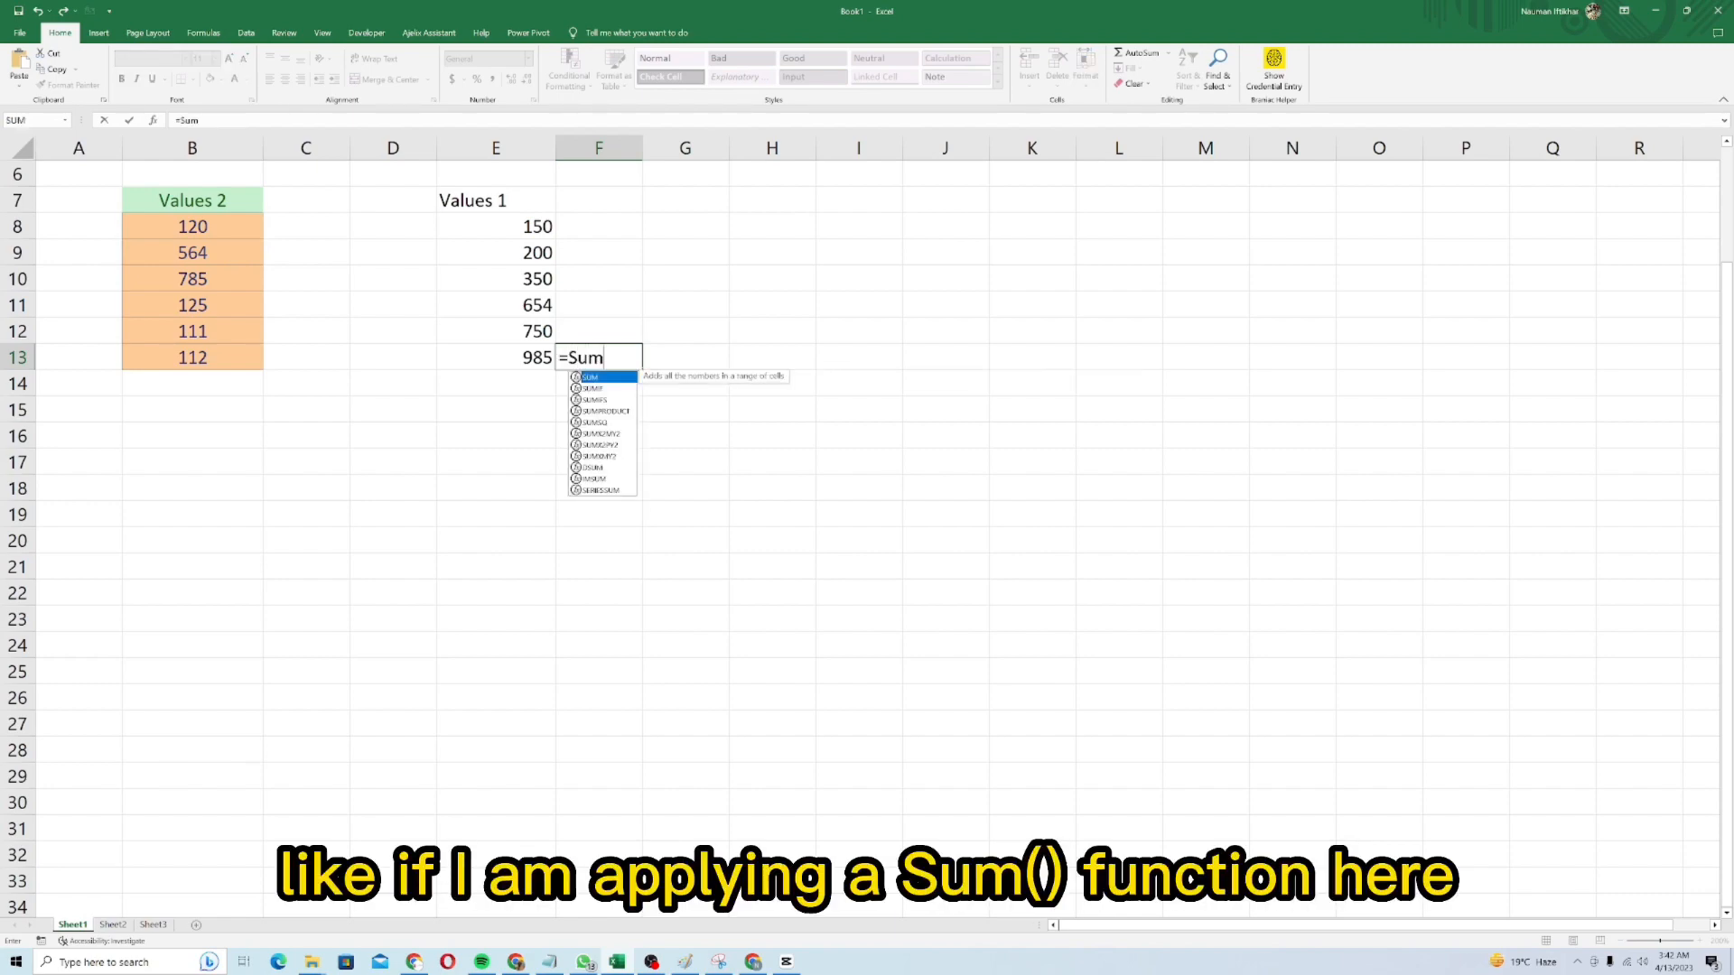
key(Tab)
click(512, 225)
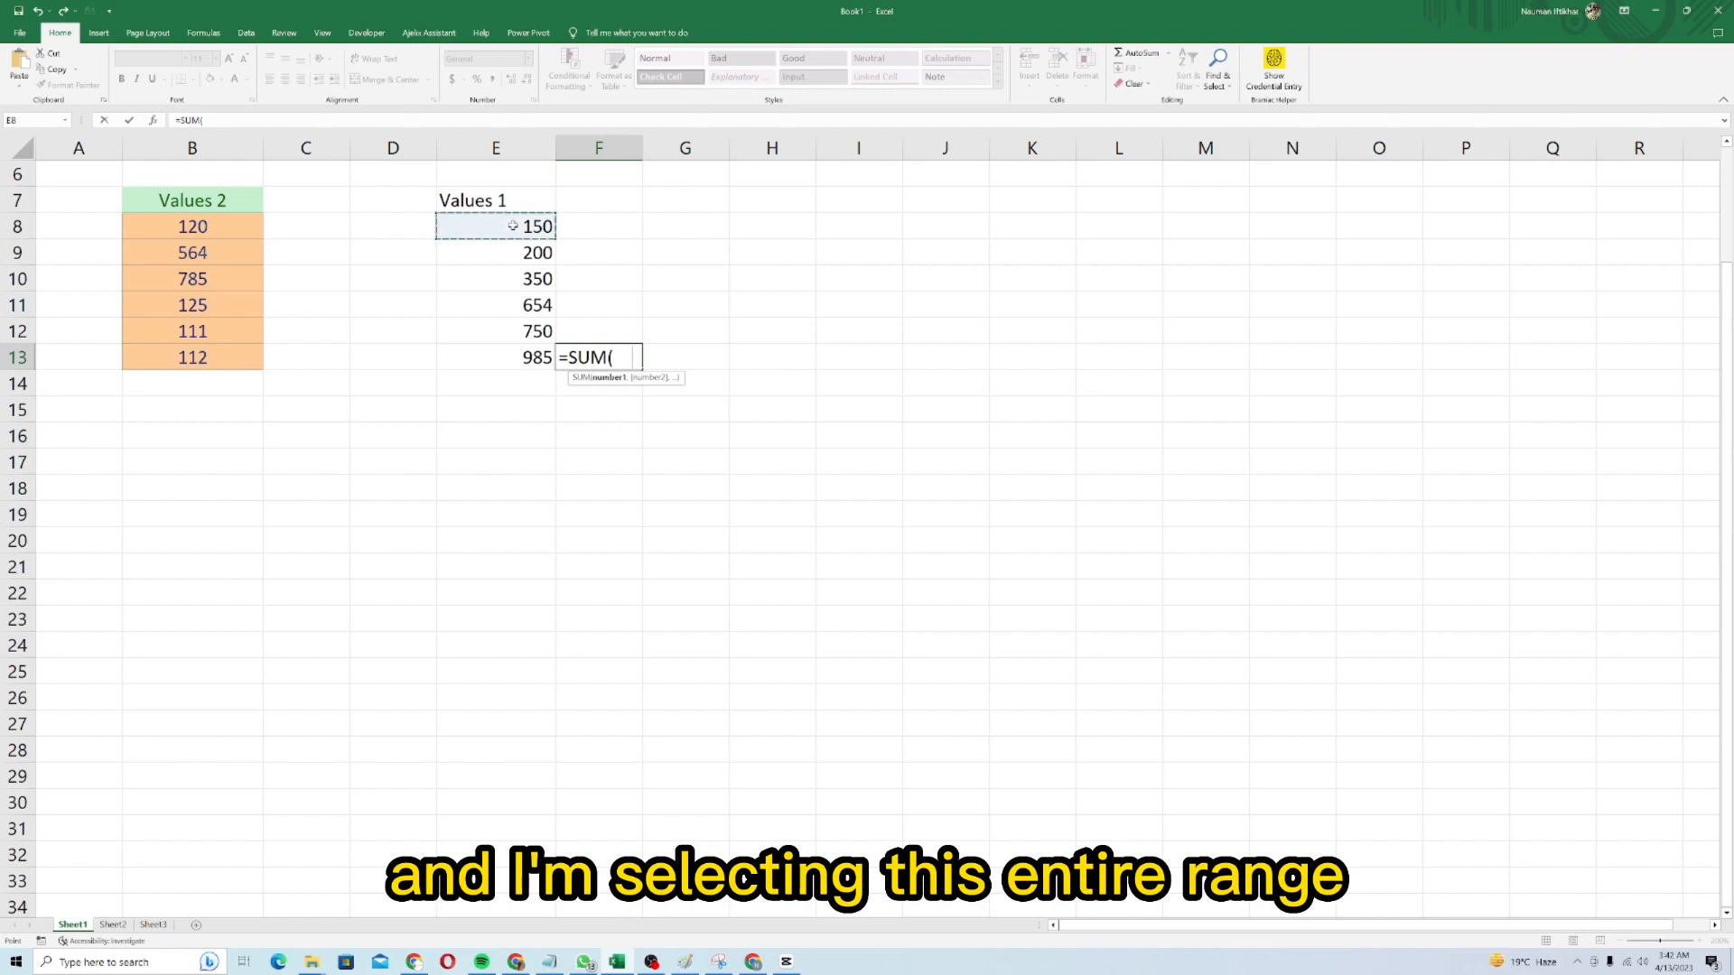
drag(512, 225, 512, 357)
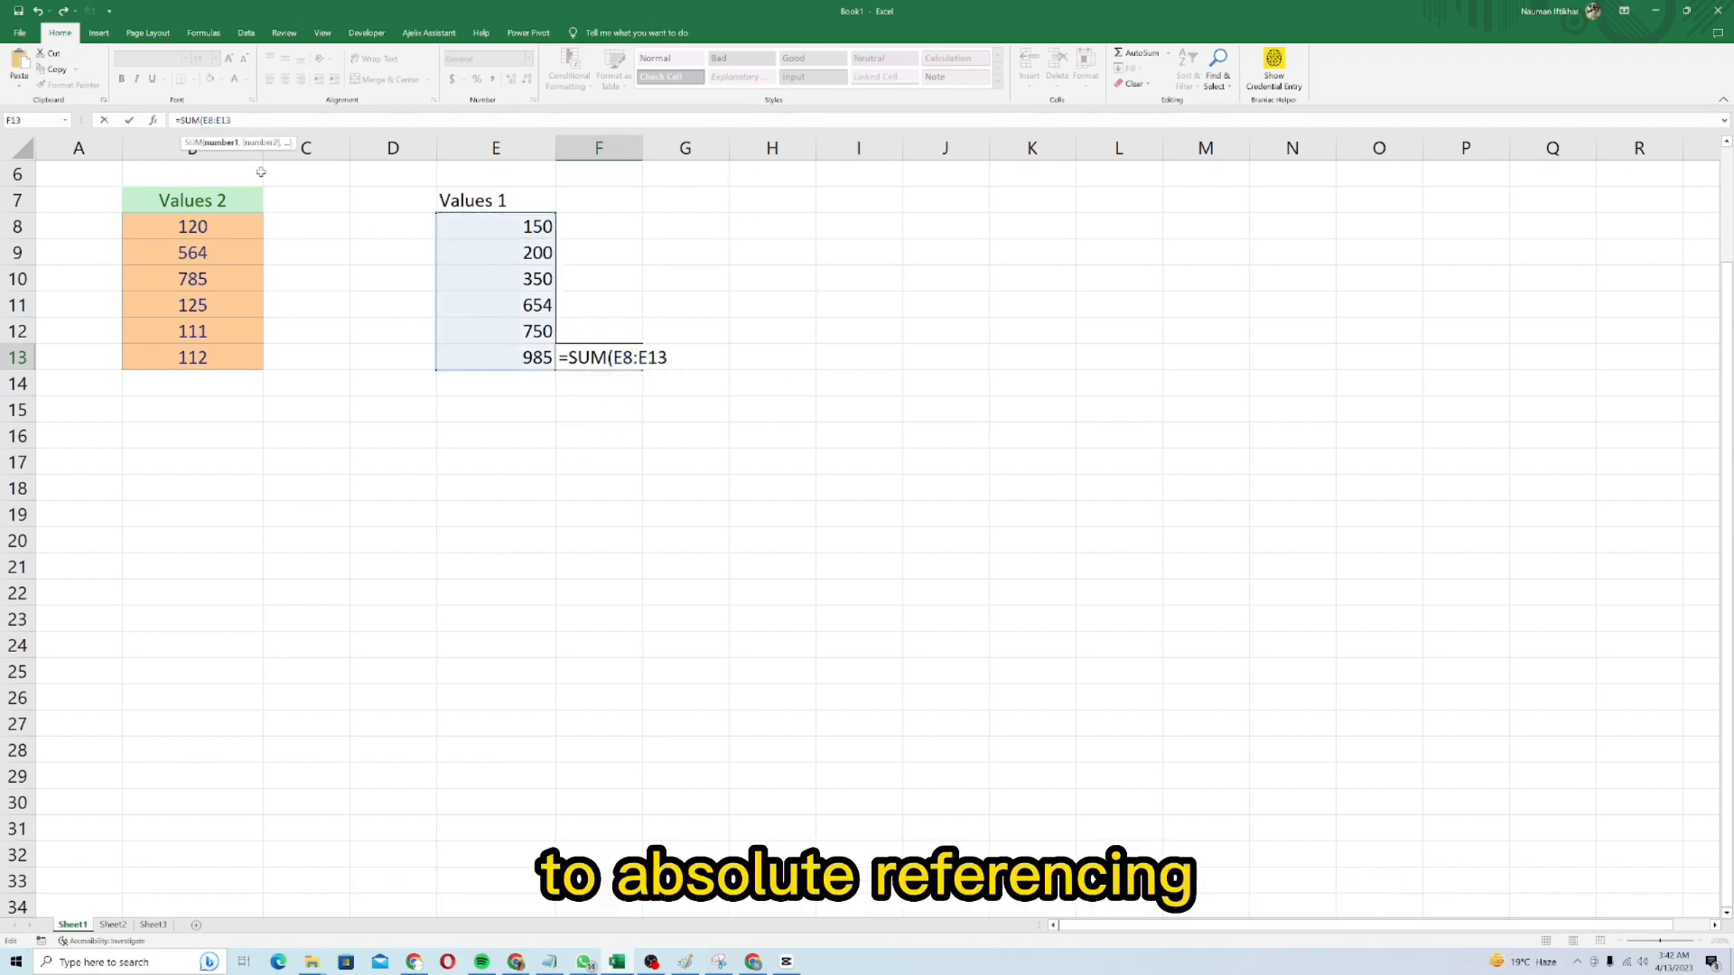
- Try to make the E8:E13 references in the F13 SUM formula absolute one by one, and remove the range
text($E)
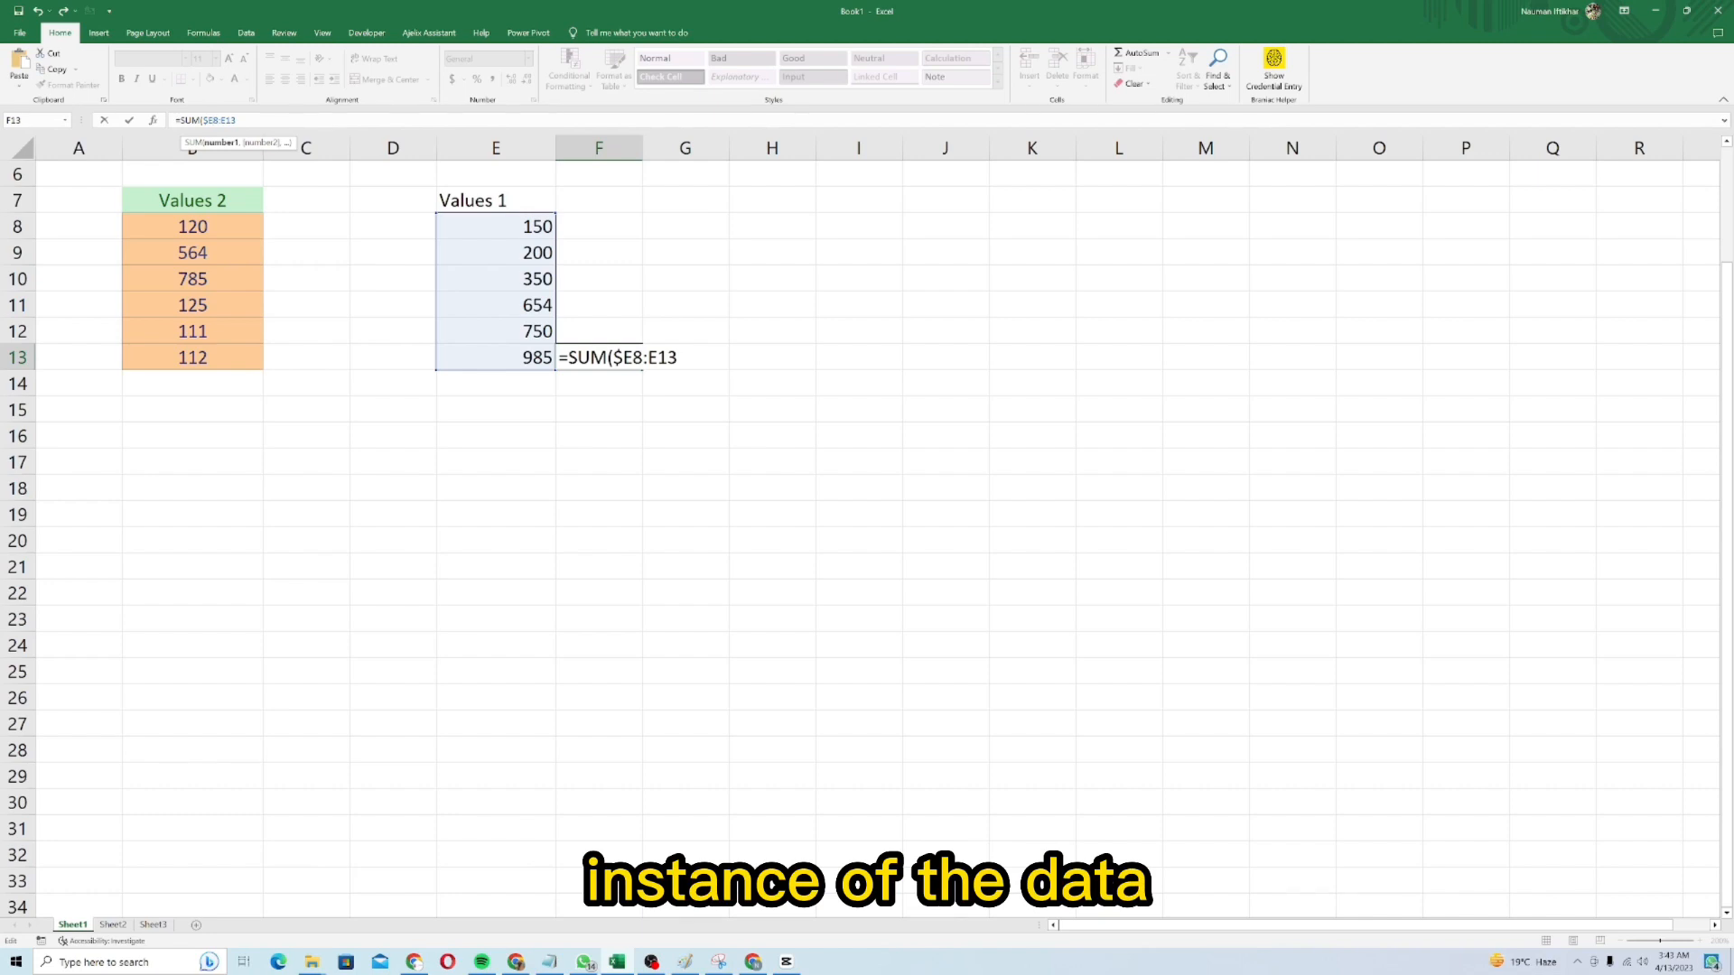
text($8:)
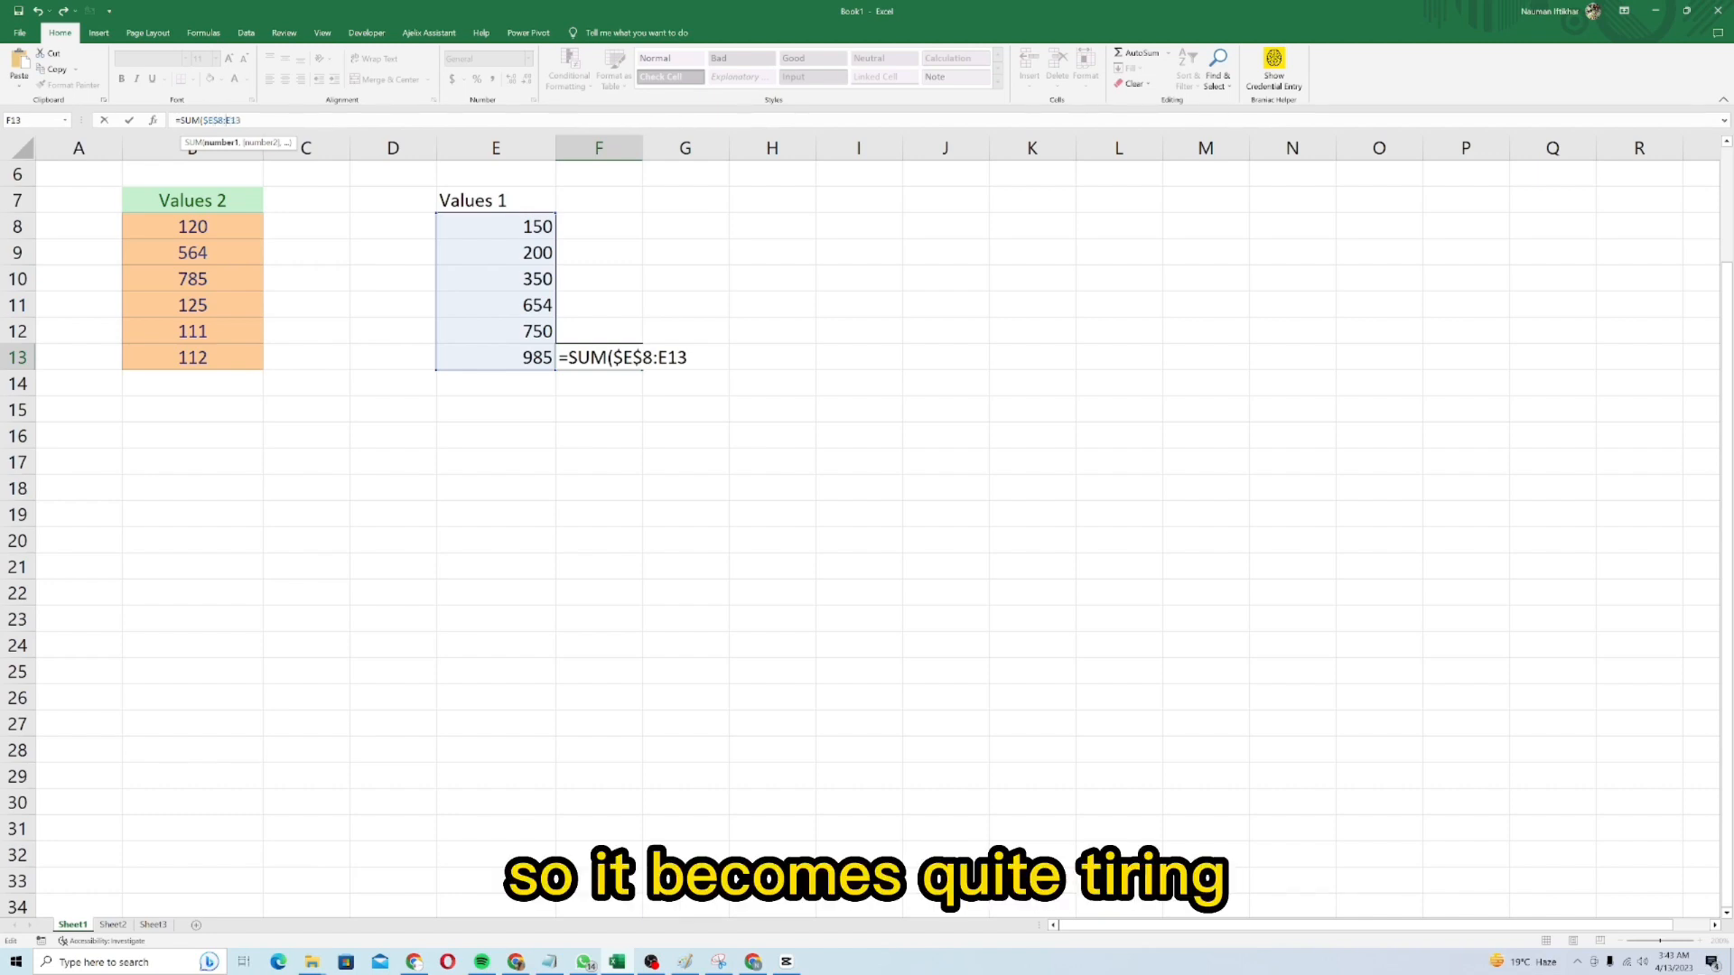
text($)
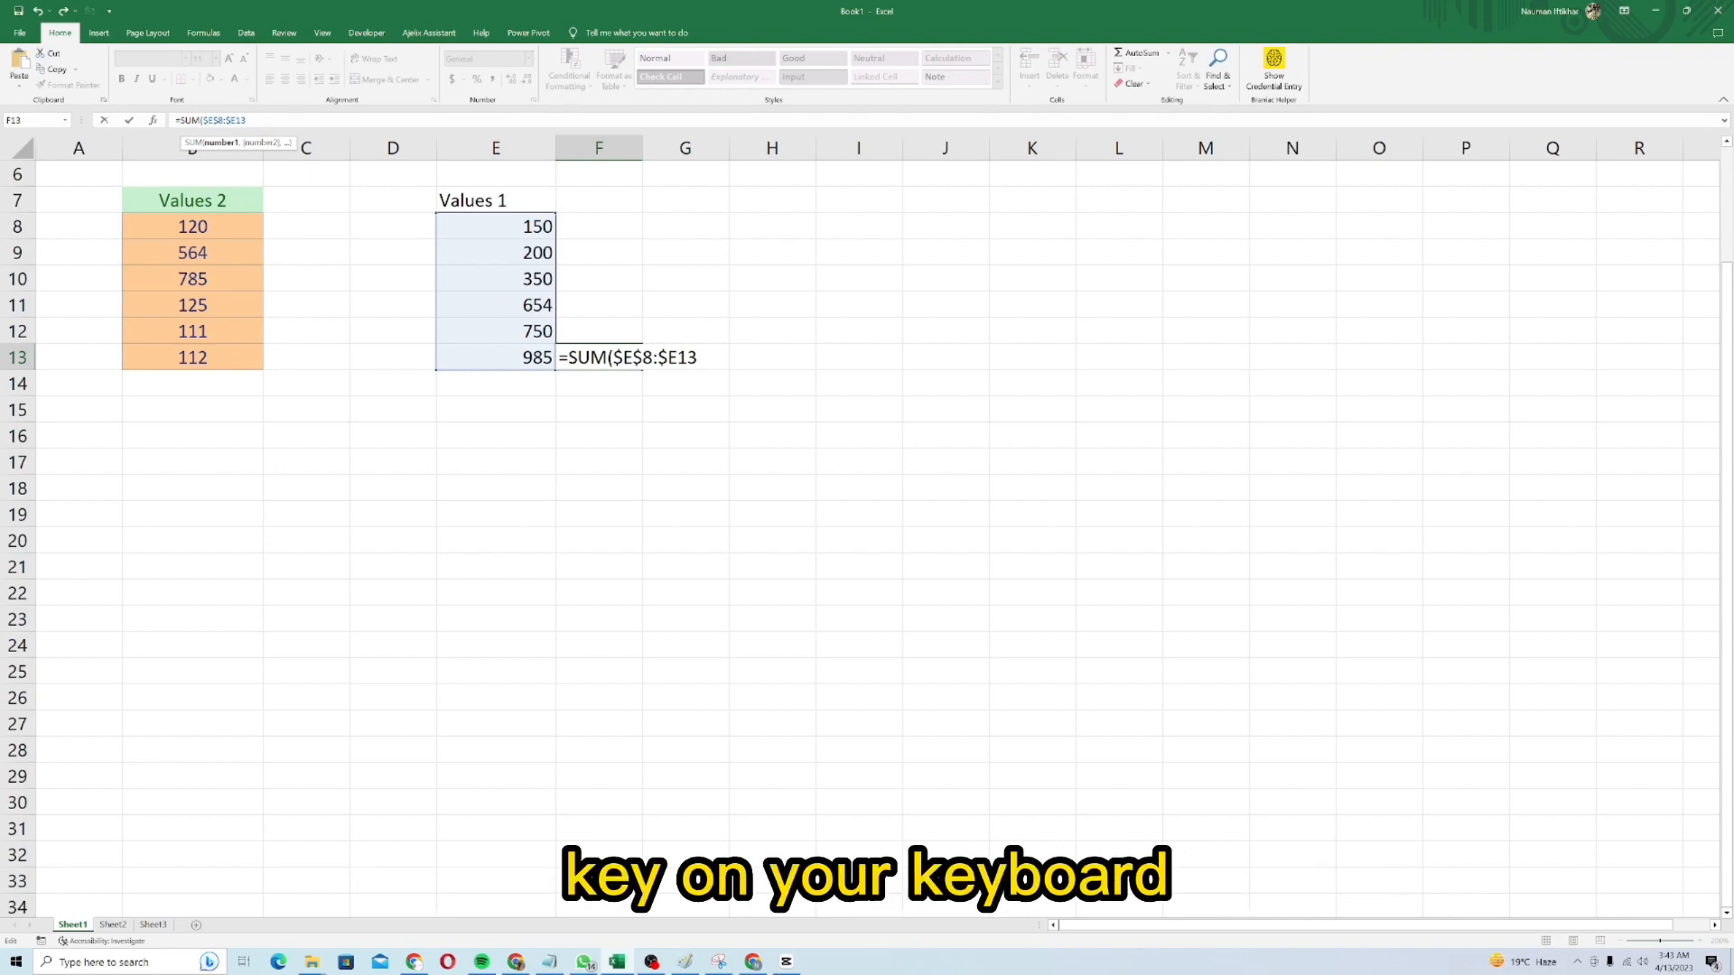
key(F4)
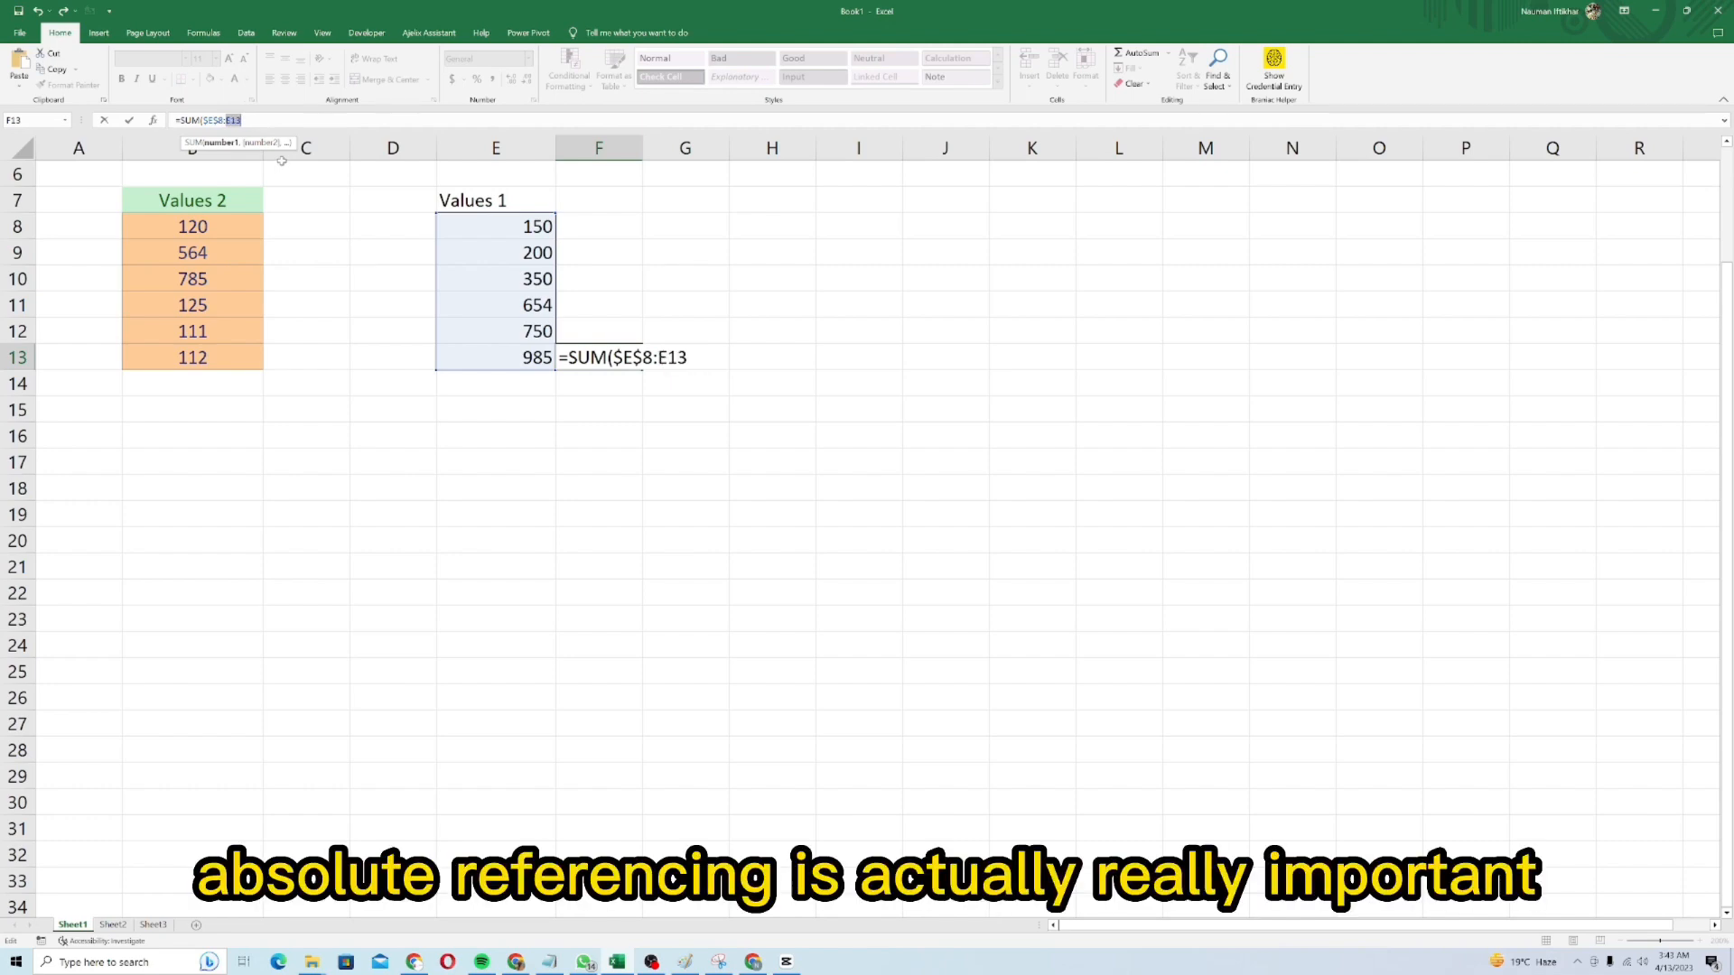
key(F4)
key(F4)
key(BackSpace)
- Complete the F13 formula as =SUM($E$8:$E$13) with absolute references, and clear it from the cell
drag(533, 228, 533, 252)
key(shift+Down)
key(shift+Down)
key(shift+Down)
key(shift+Down)
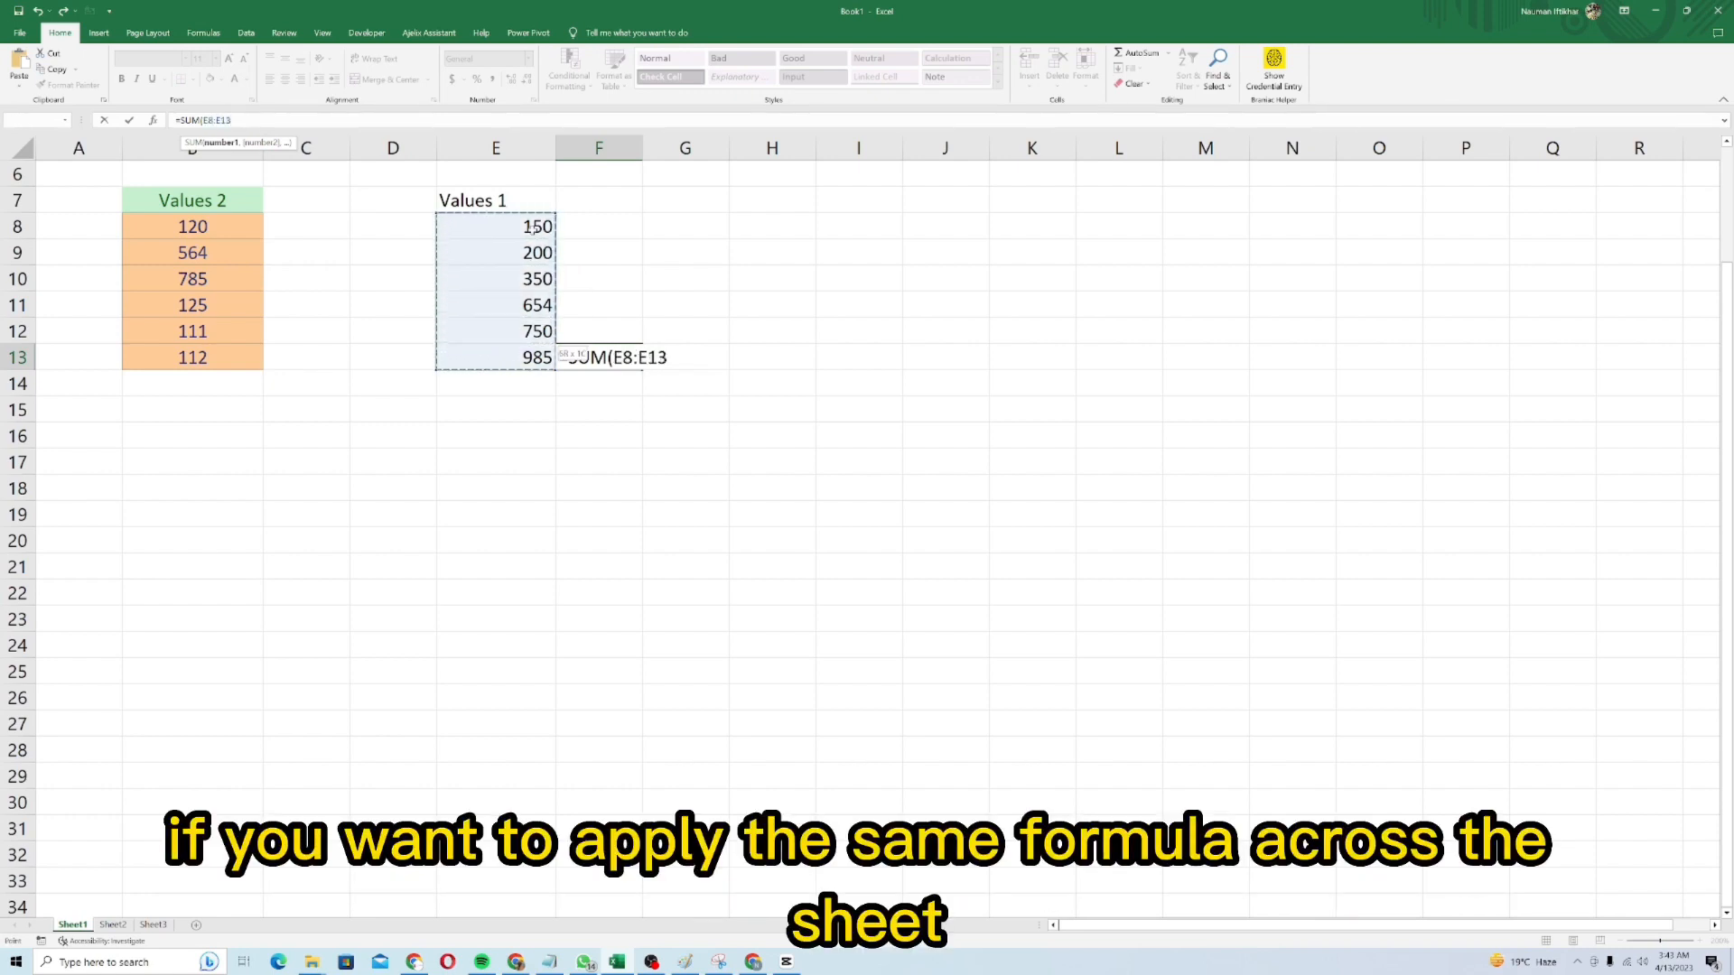
key(F4)
text())
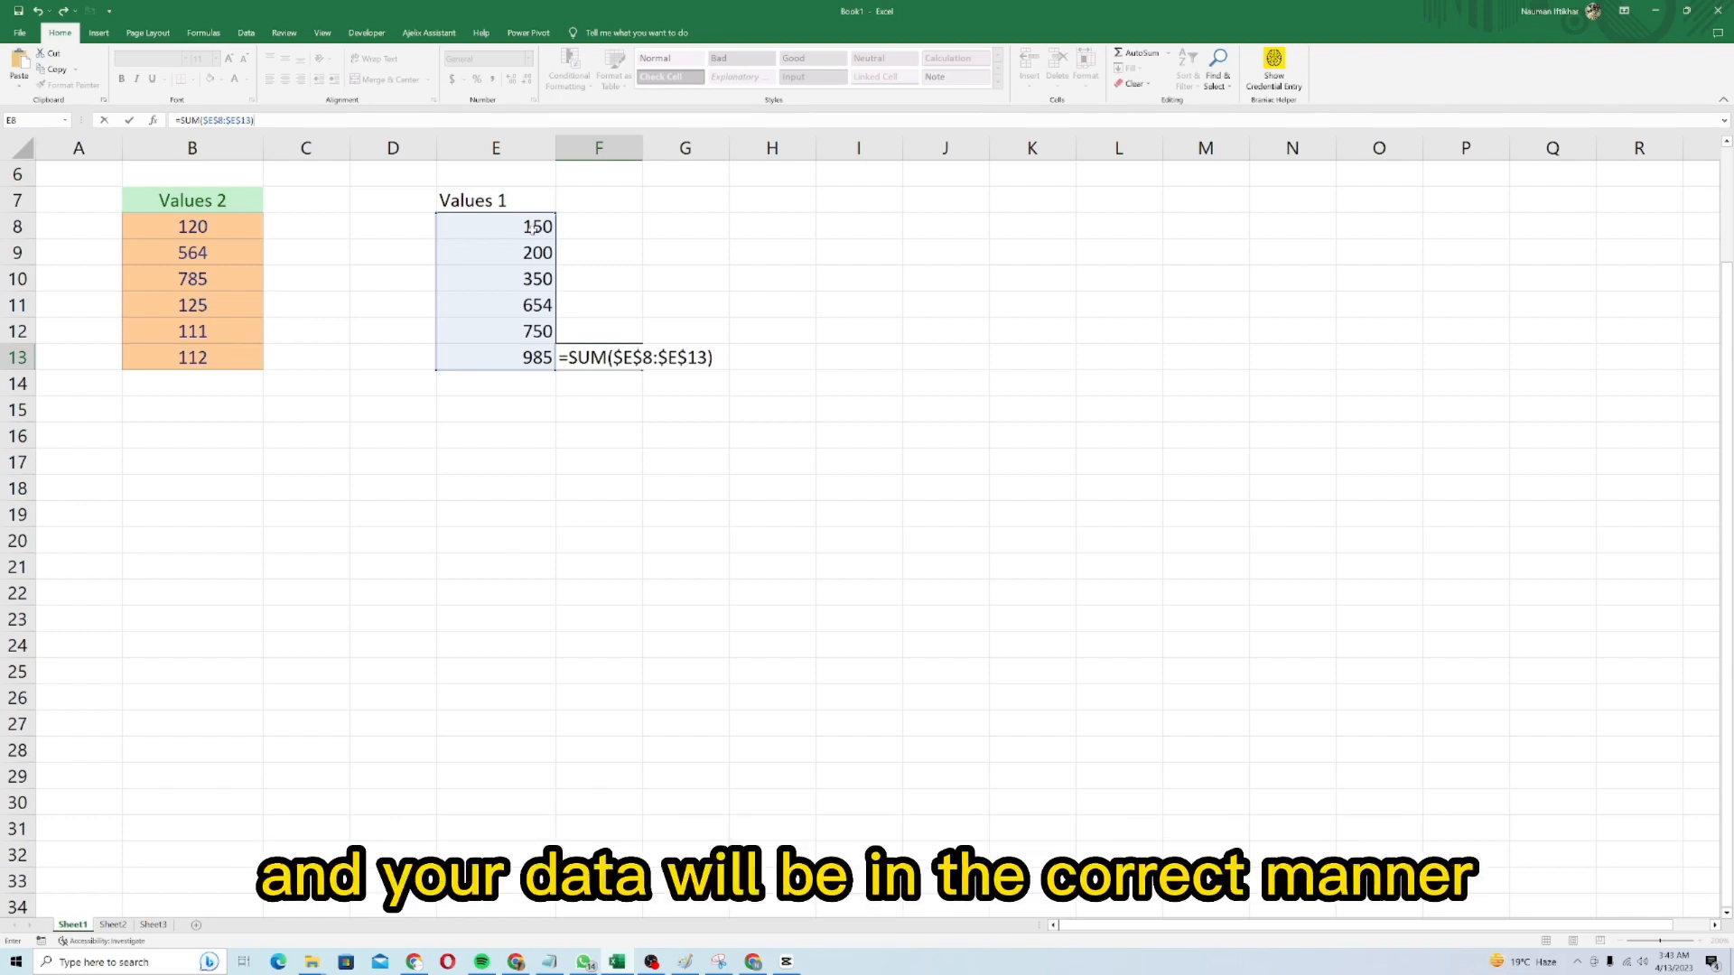
drag(255, 120, 175, 120)
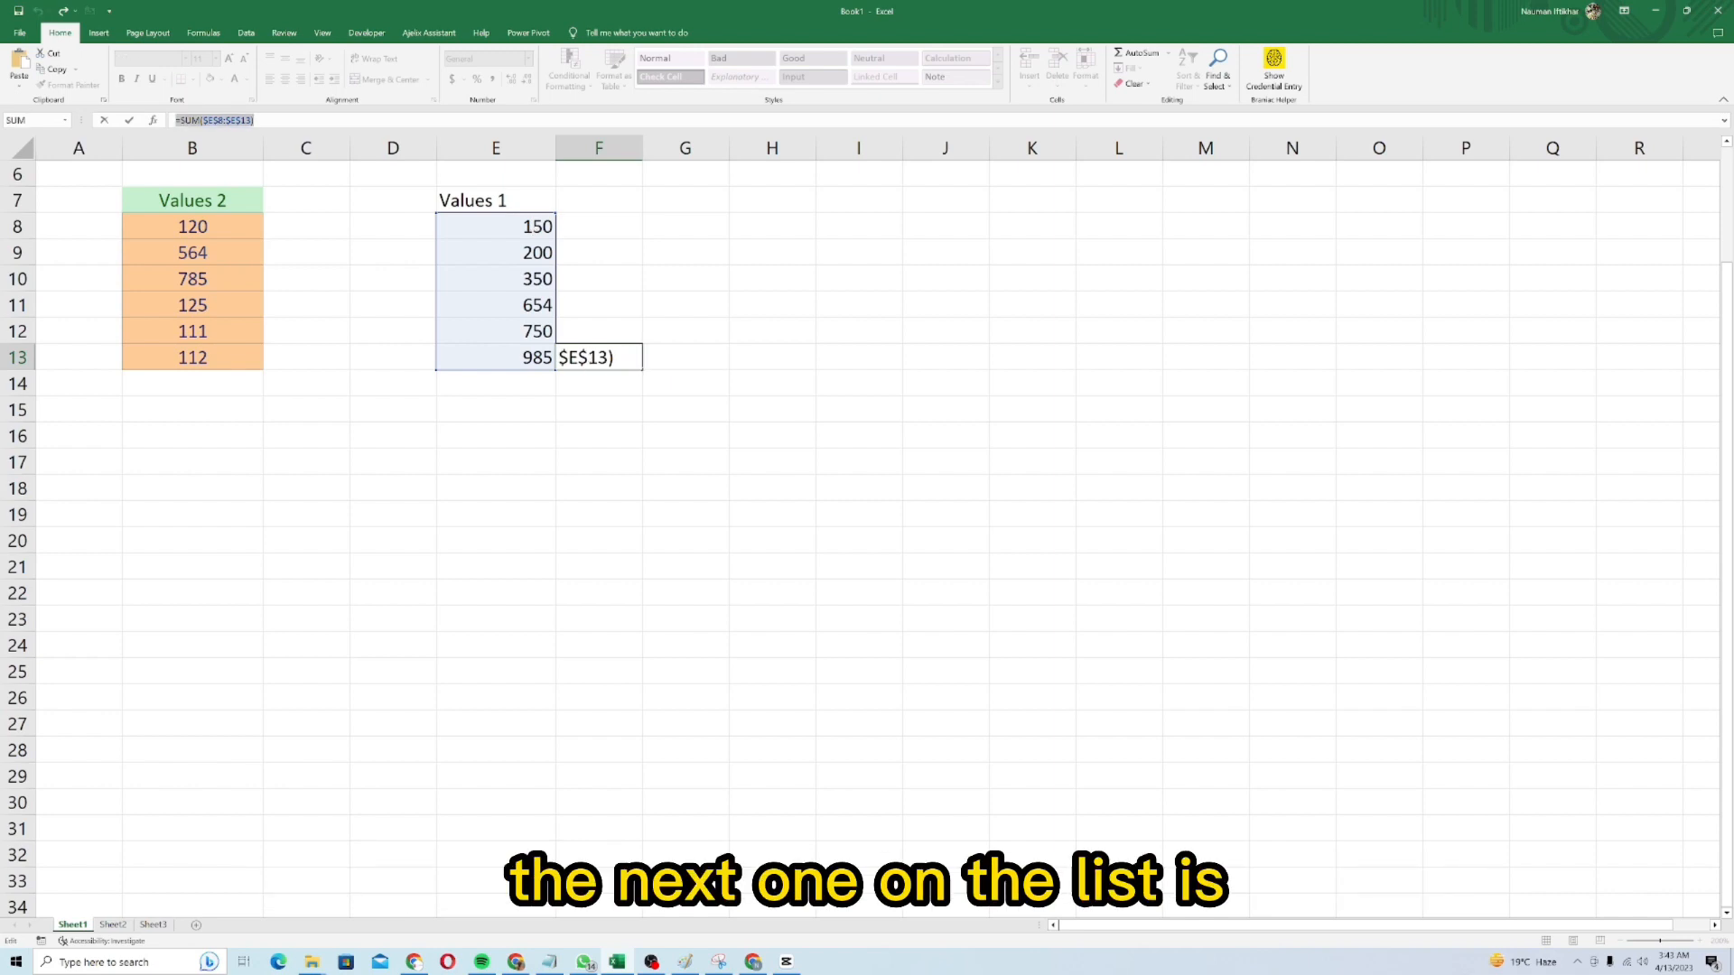
key(BackSpace)
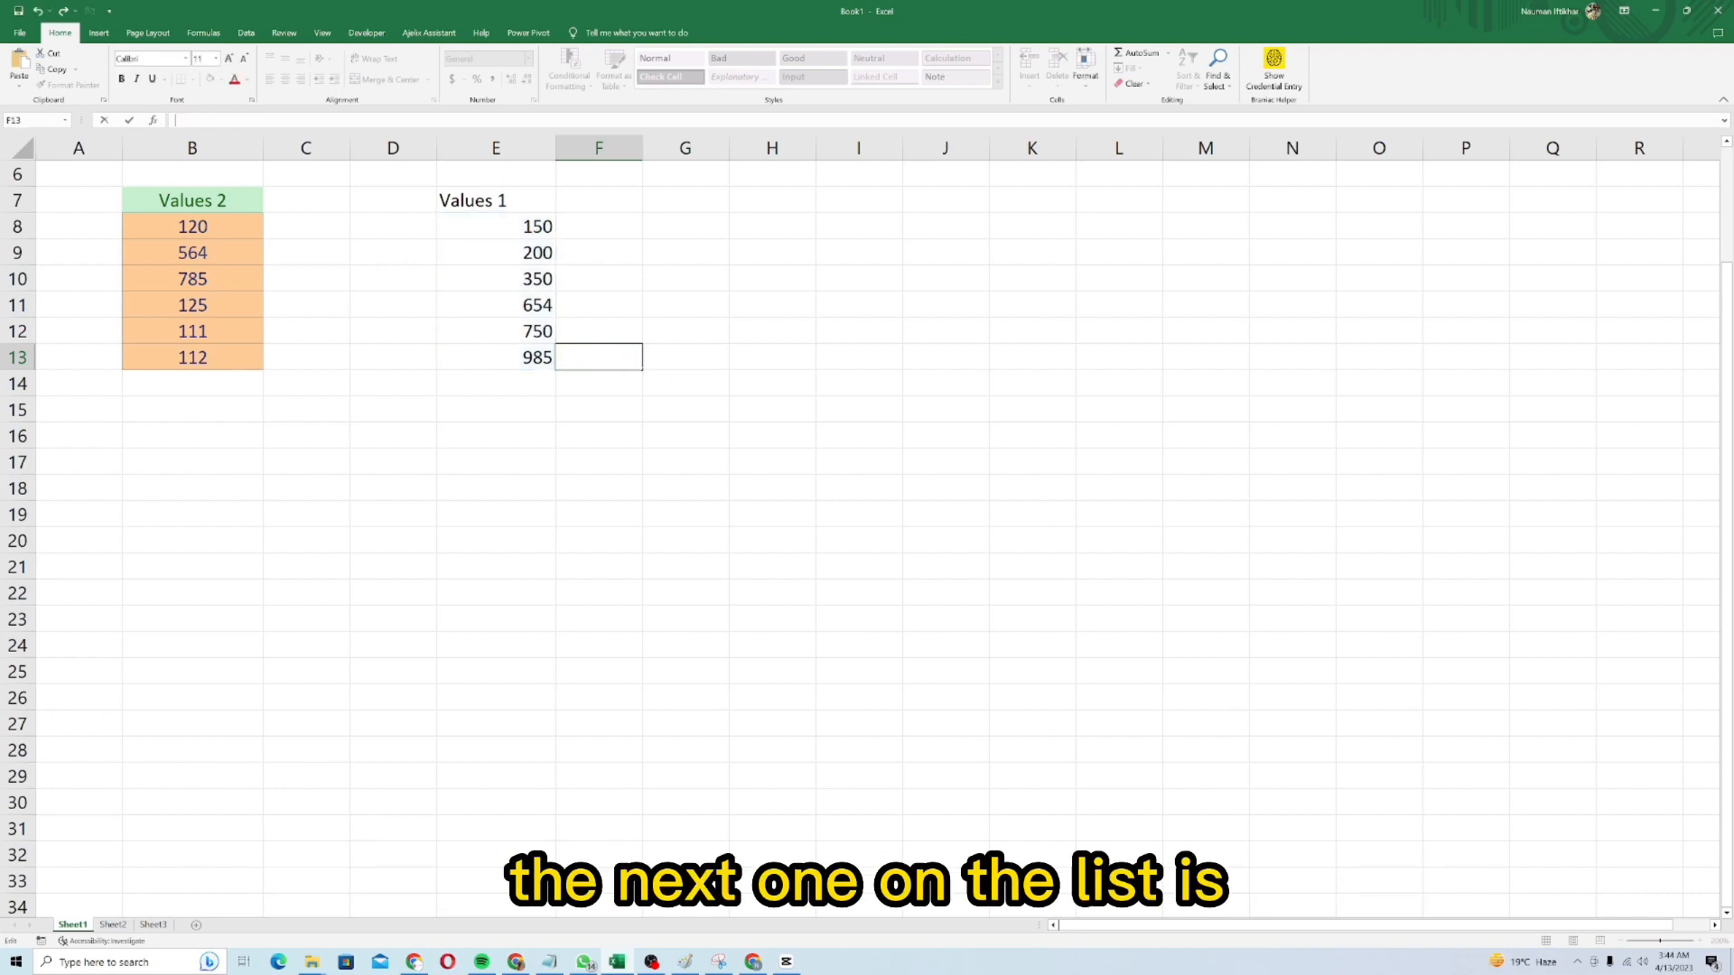
- Edit cell E11 in the Values 1 column and set its value to 456
click(499, 306)
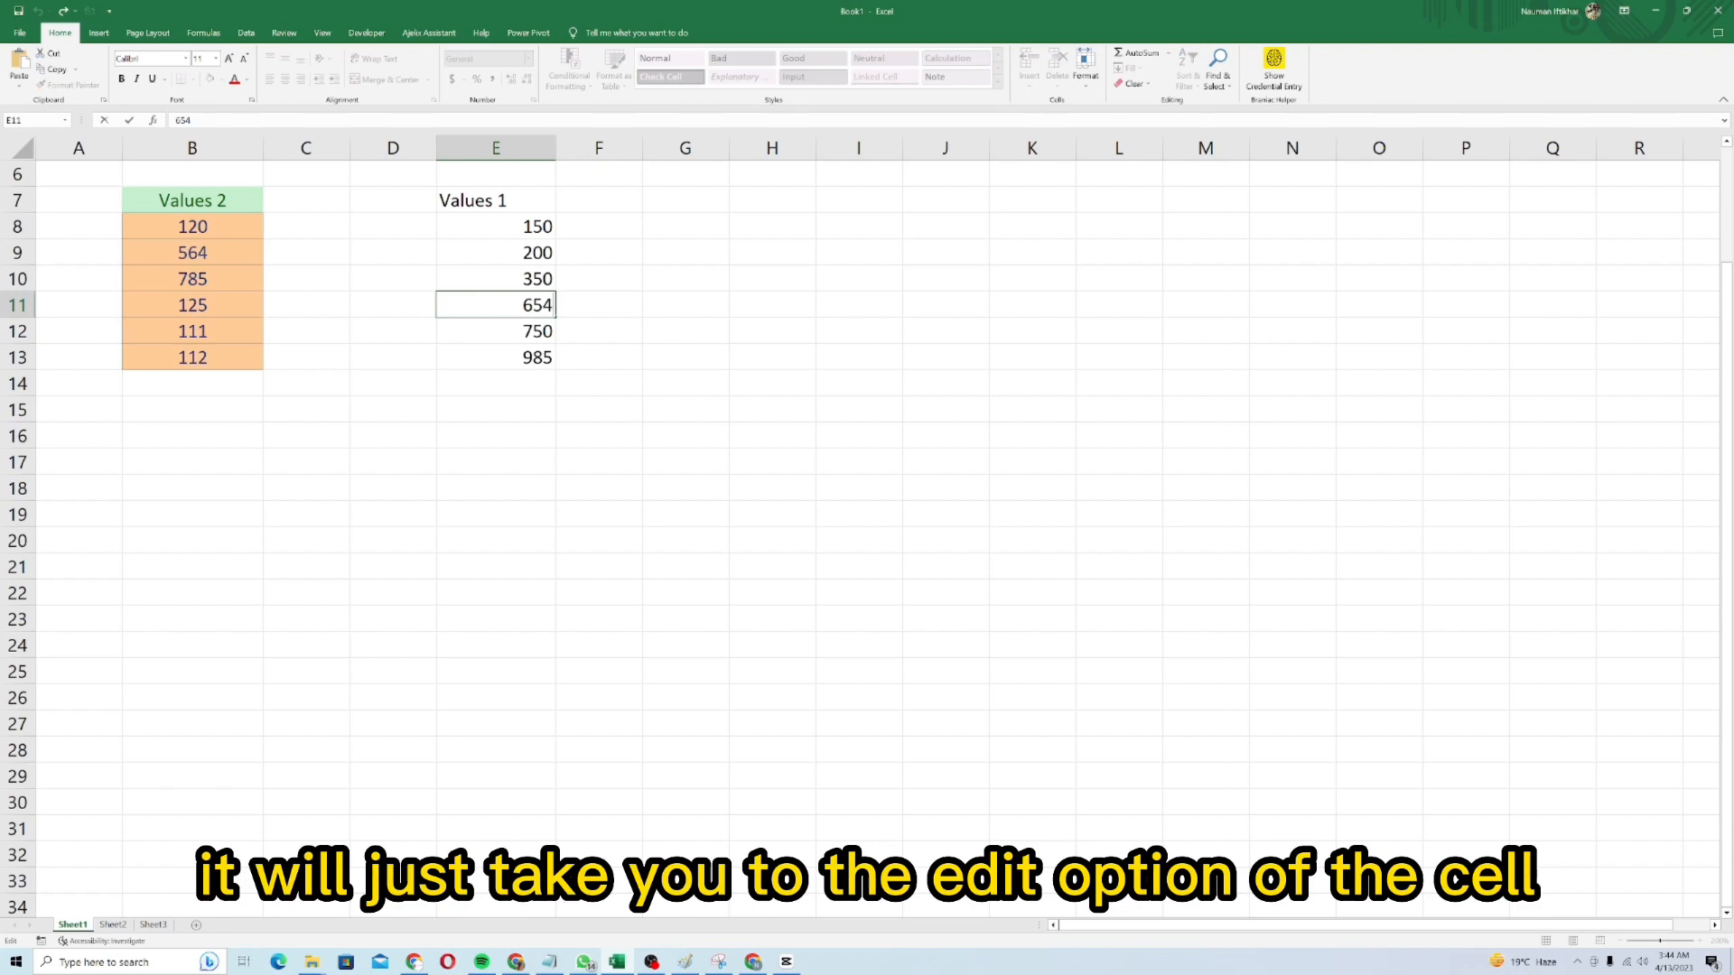
key(BackSpace)
key(BackSpace)
key(BackSpace)
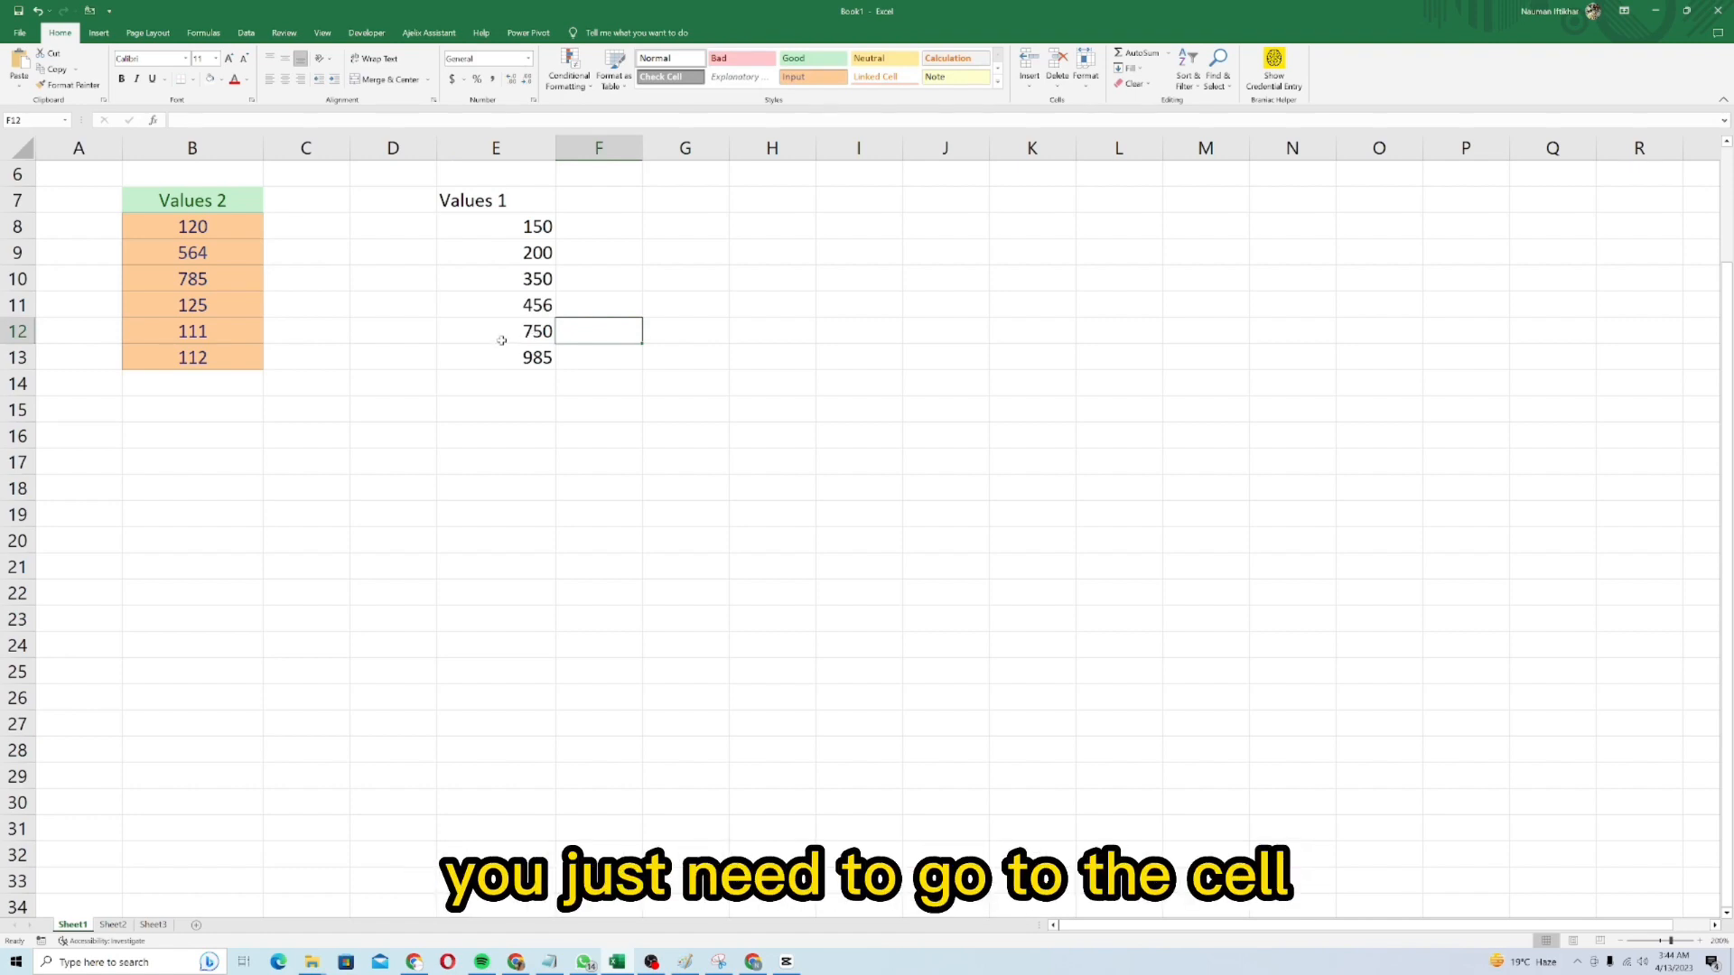
- Open cell E12 in the Values 1 column for in-cell editing and leave it without making changes
click(500, 336)
double_click(500, 336)
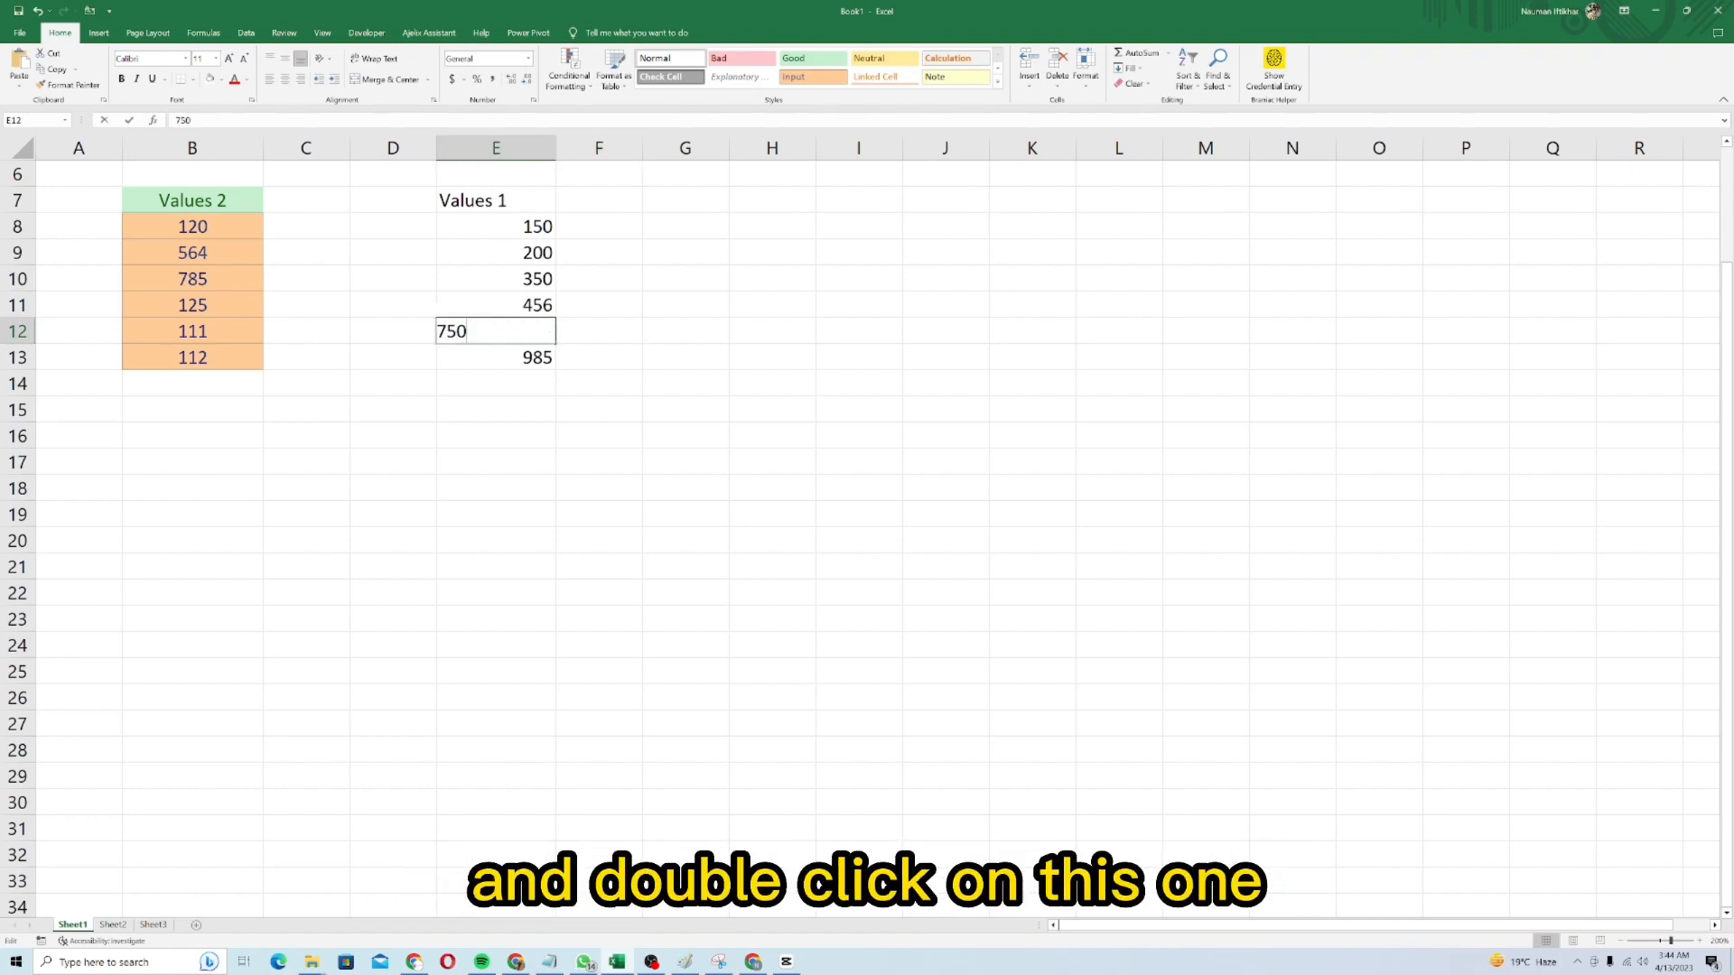
click(507, 539)
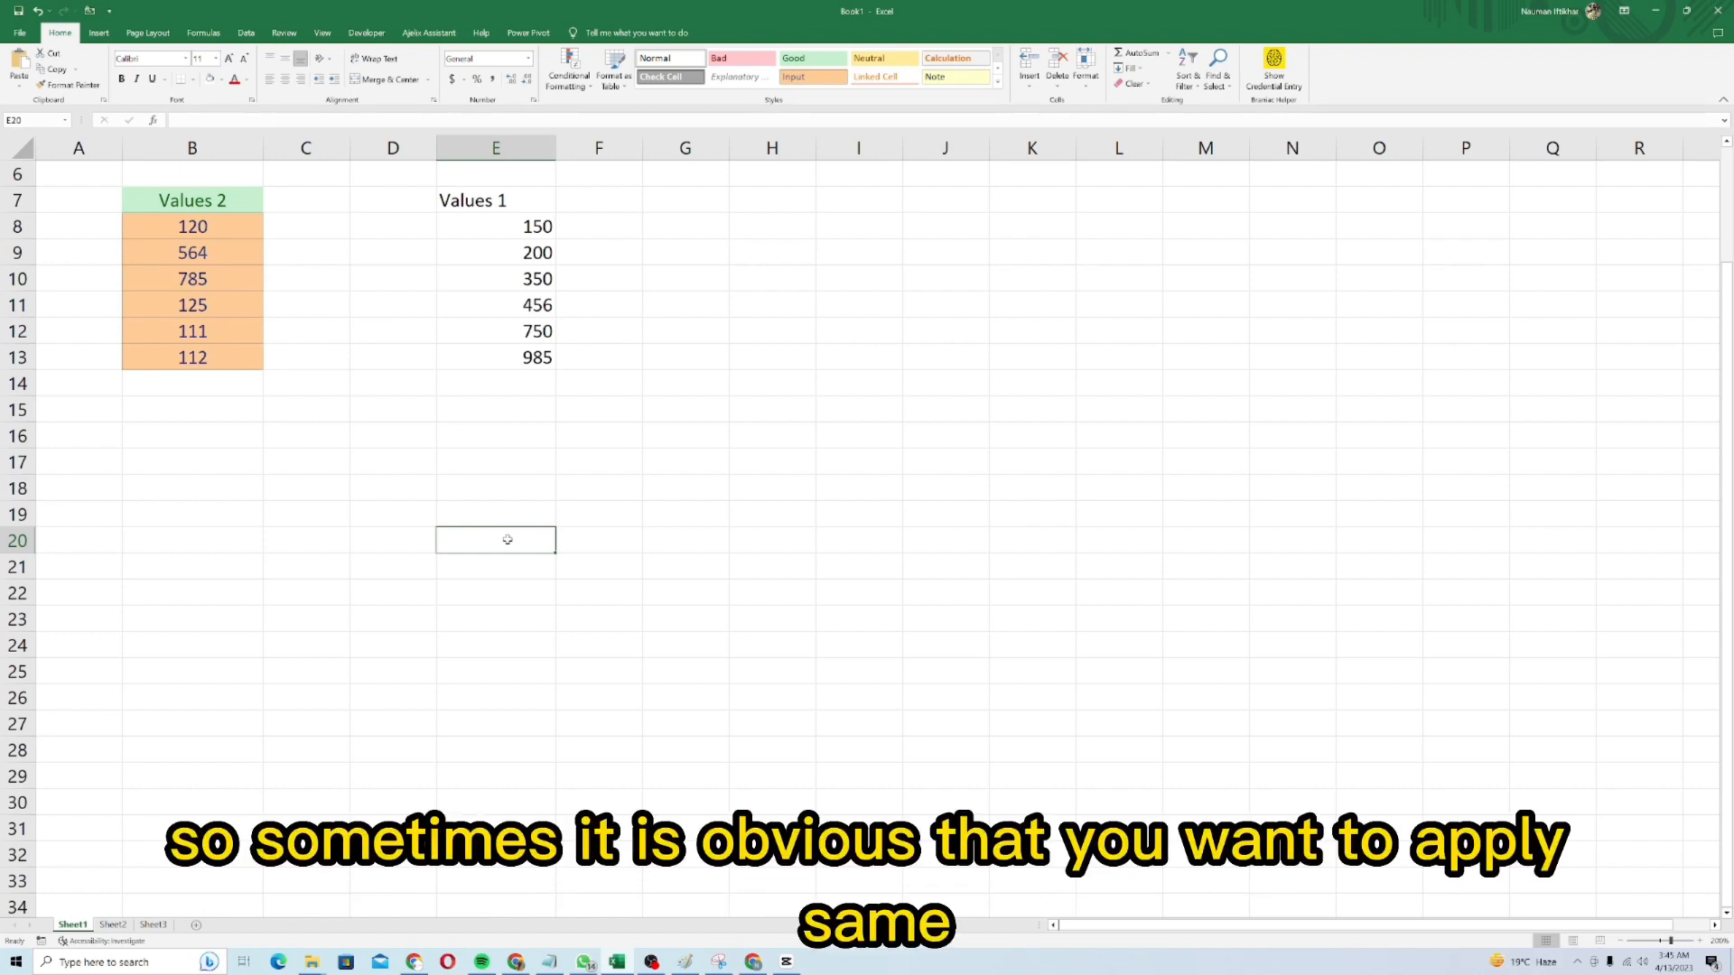
- Copy the formatting of the Values 2 column B7:B13 onto the Values 1 column E7:E13 with Format Painter
drag(199, 199, 234, 359)
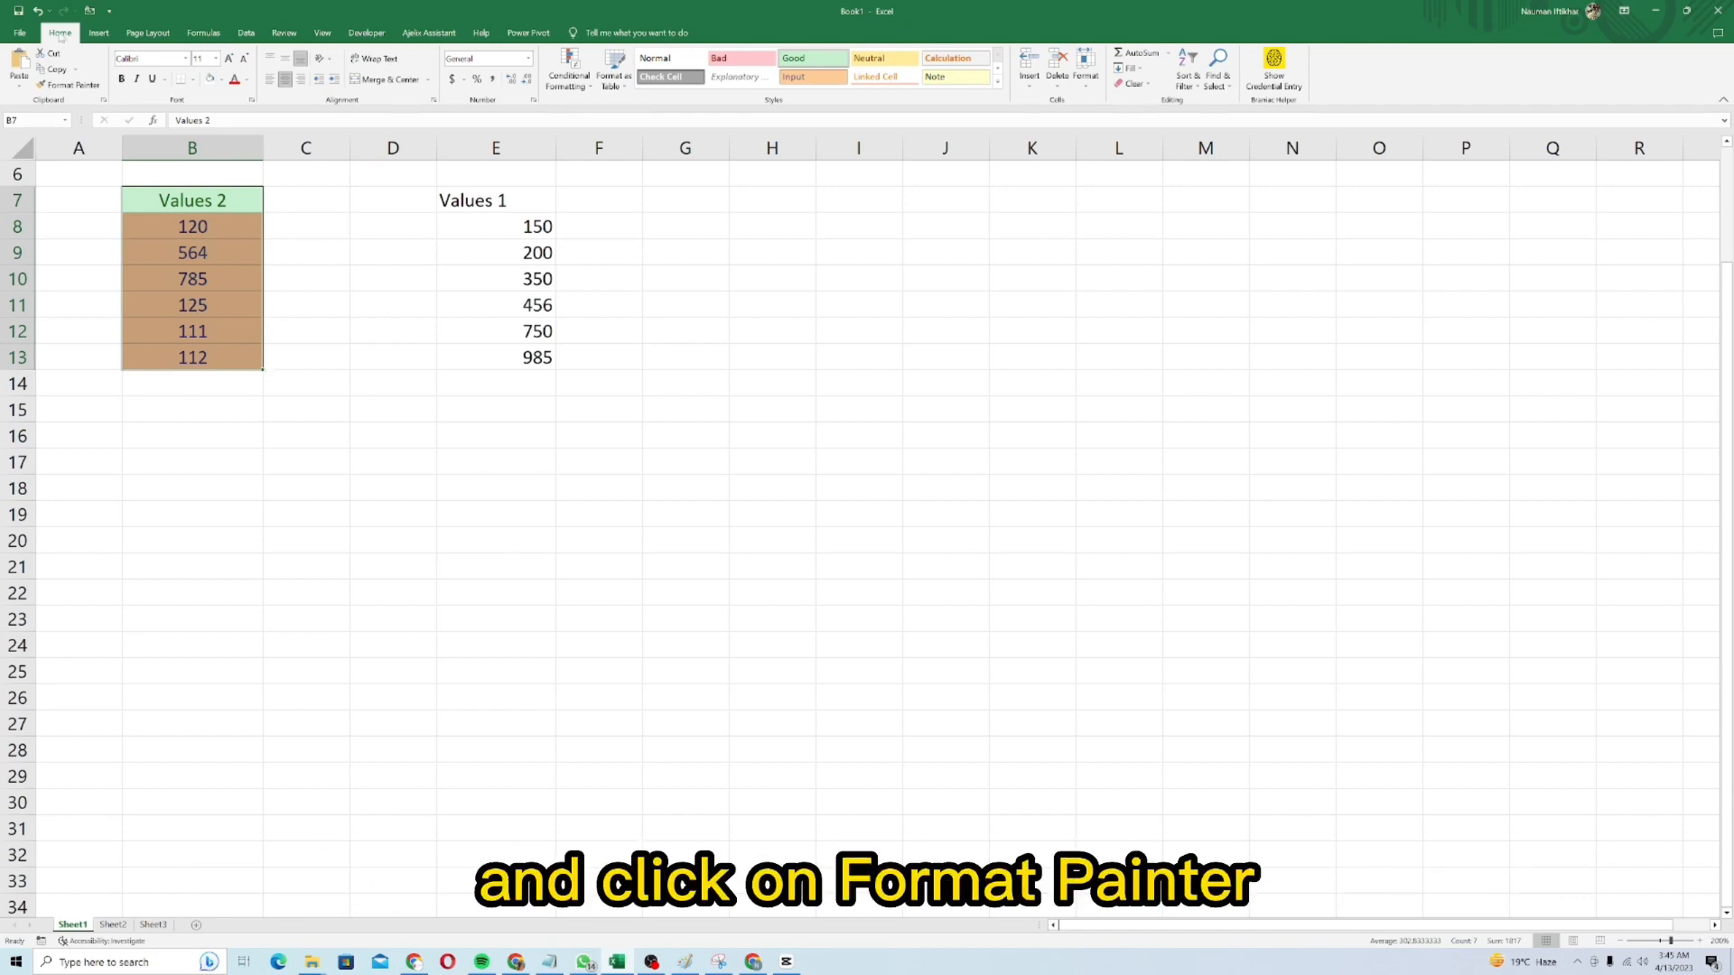
click(76, 87)
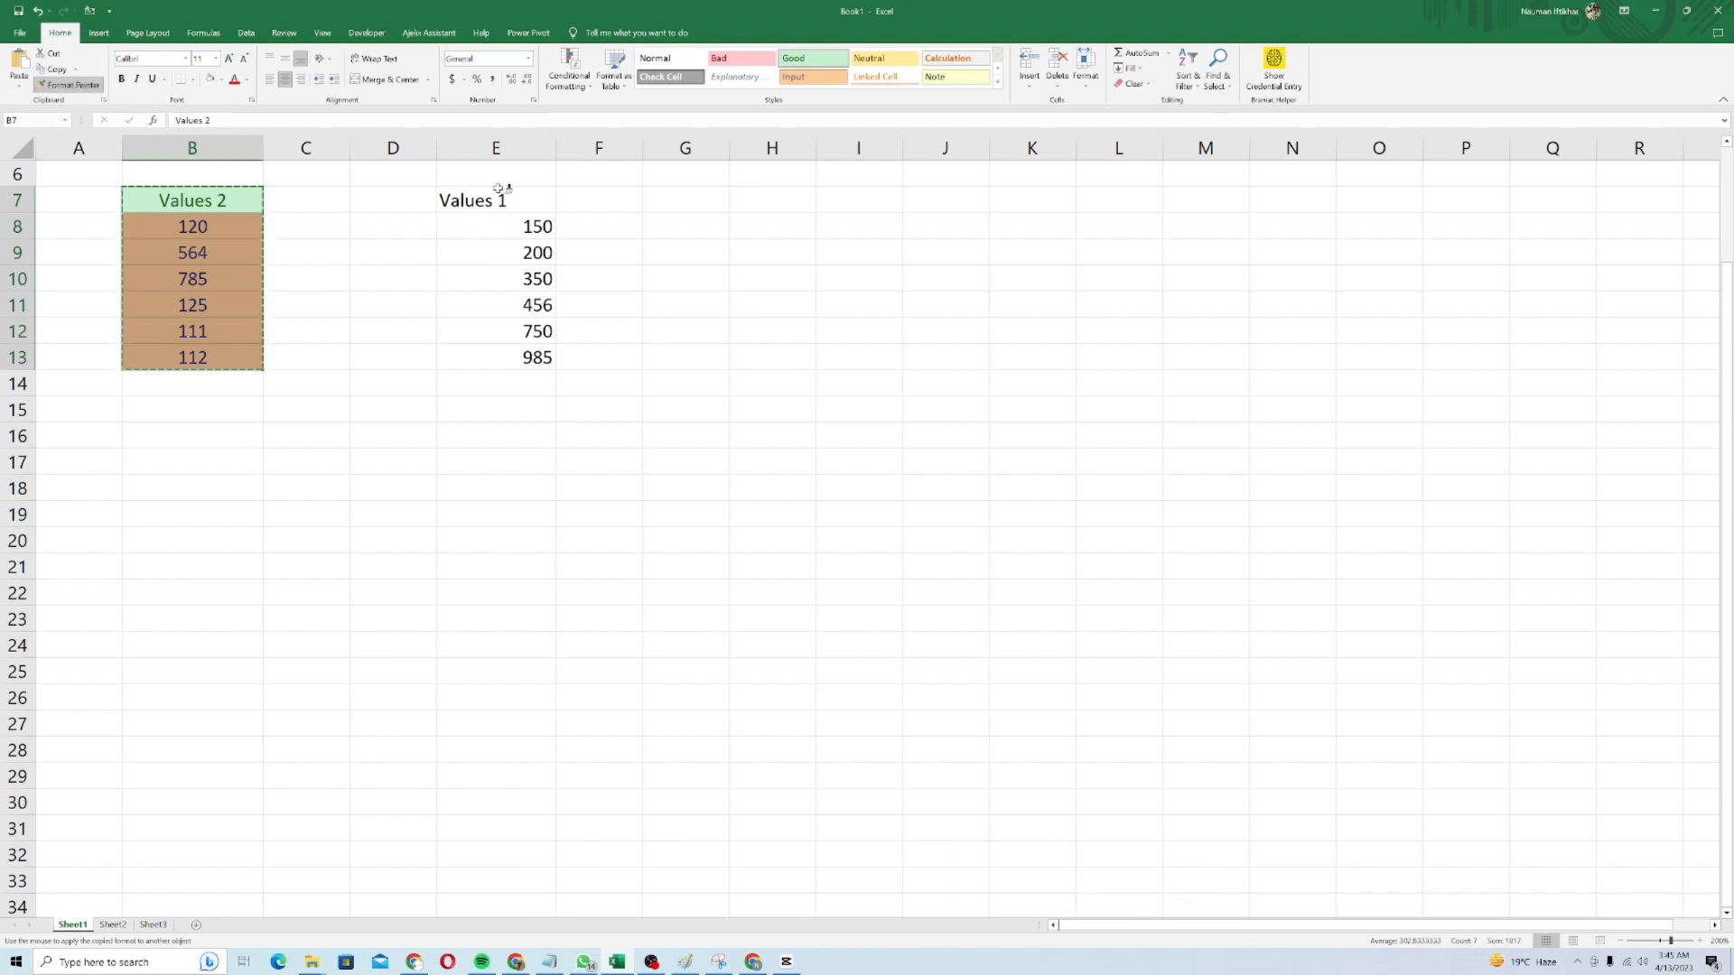
drag(498, 190, 533, 360)
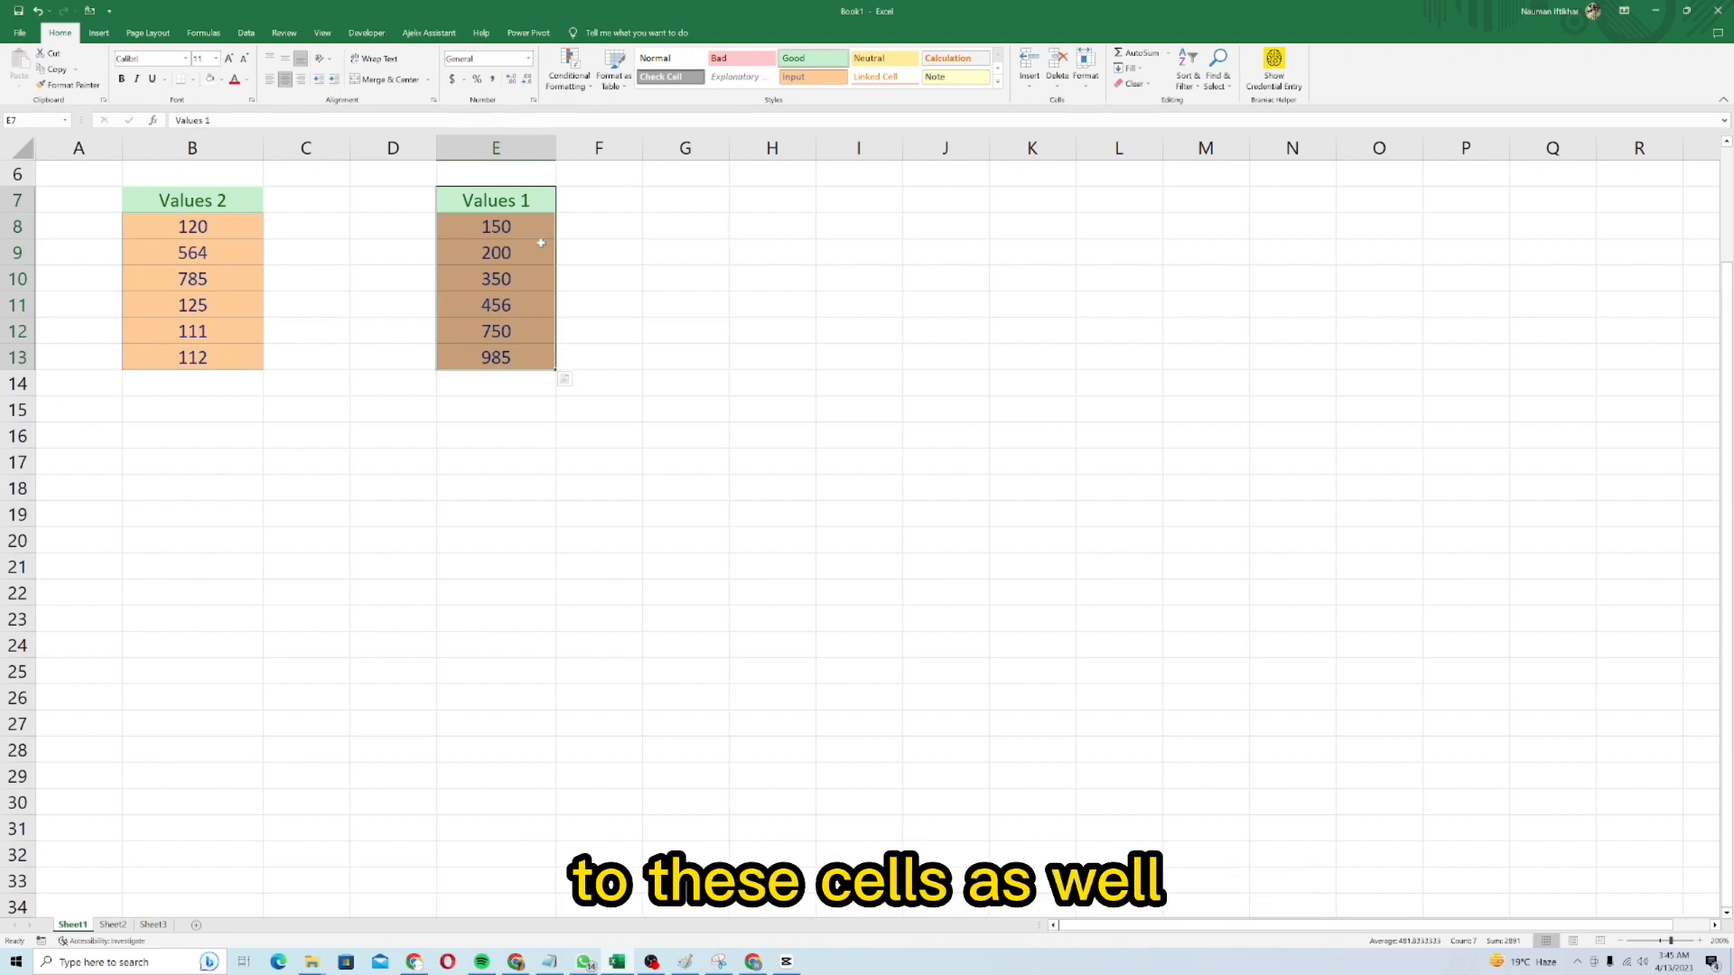
click(481, 544)
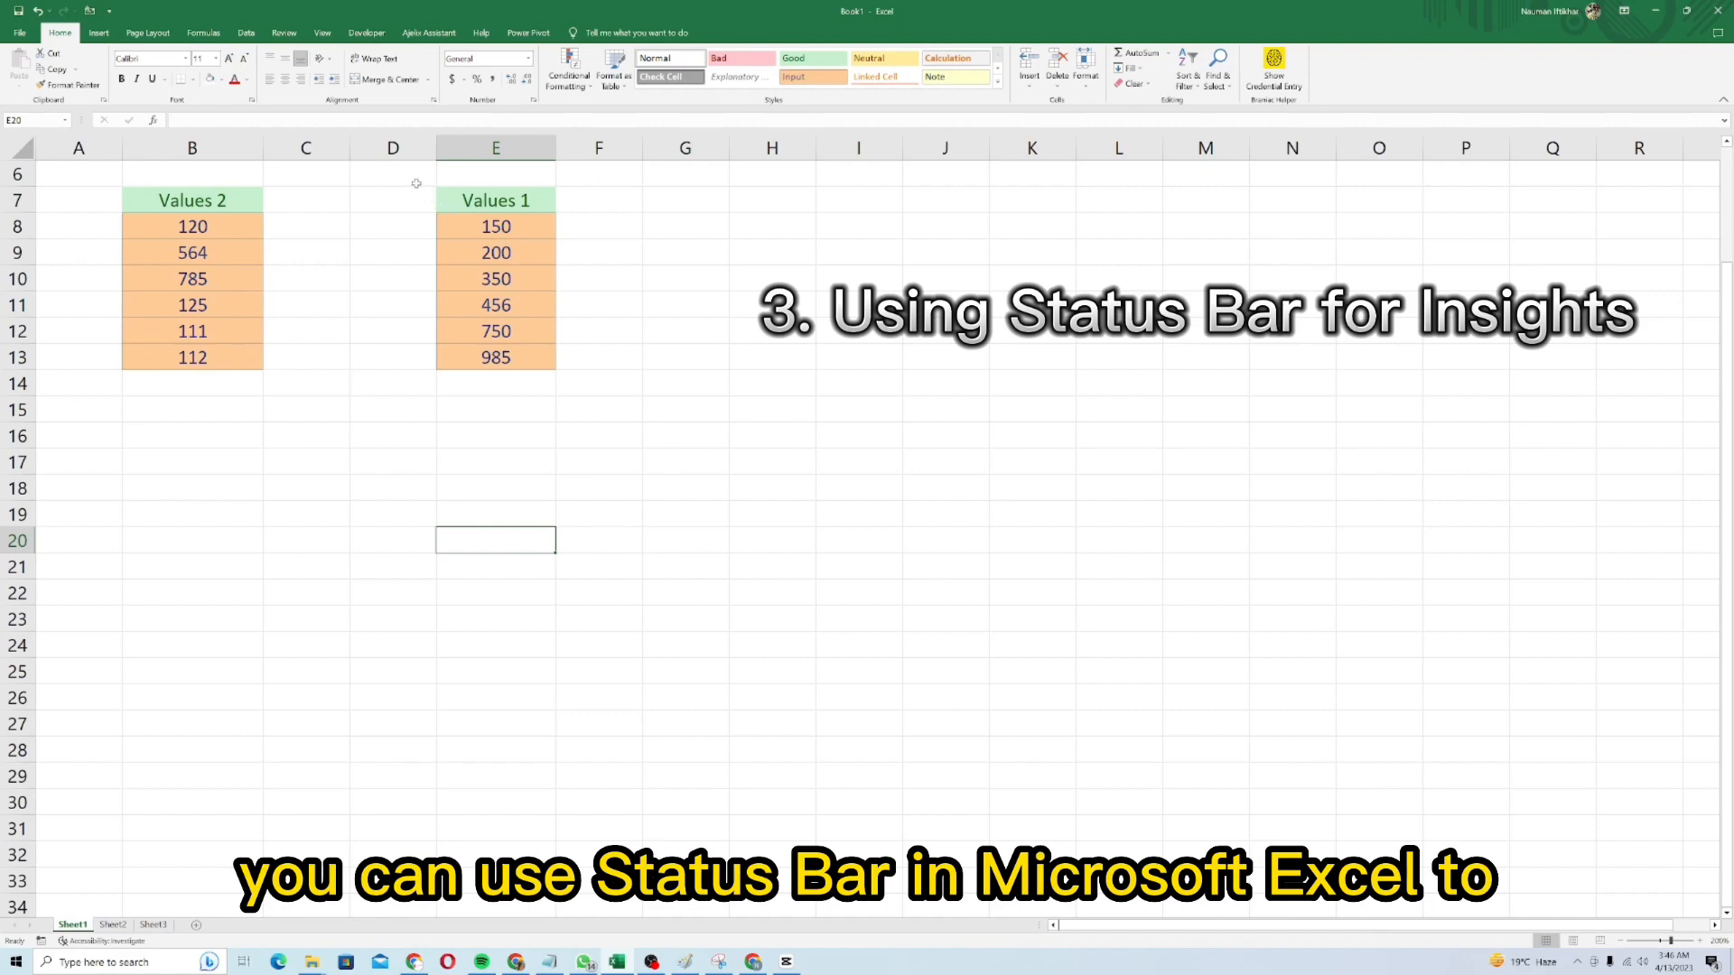
- Copy the average of the Values 1 numbers E8:E13 from the status bar and paste it into F14
drag(414, 181, 555, 262)
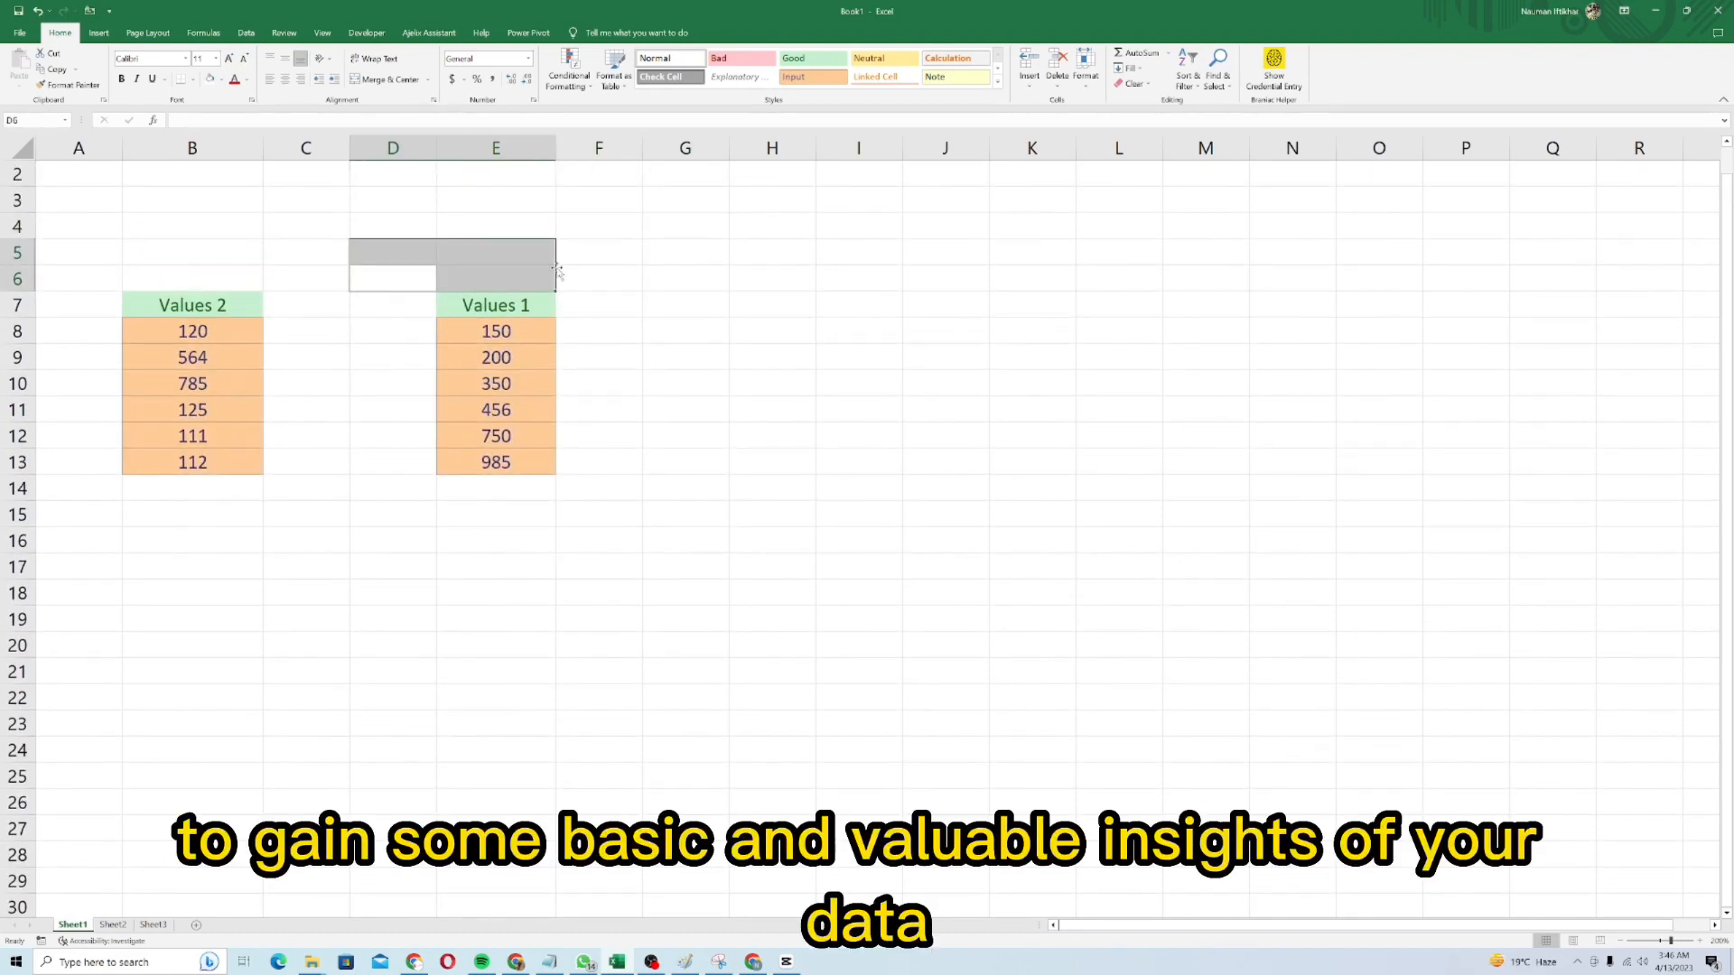
click(632, 378)
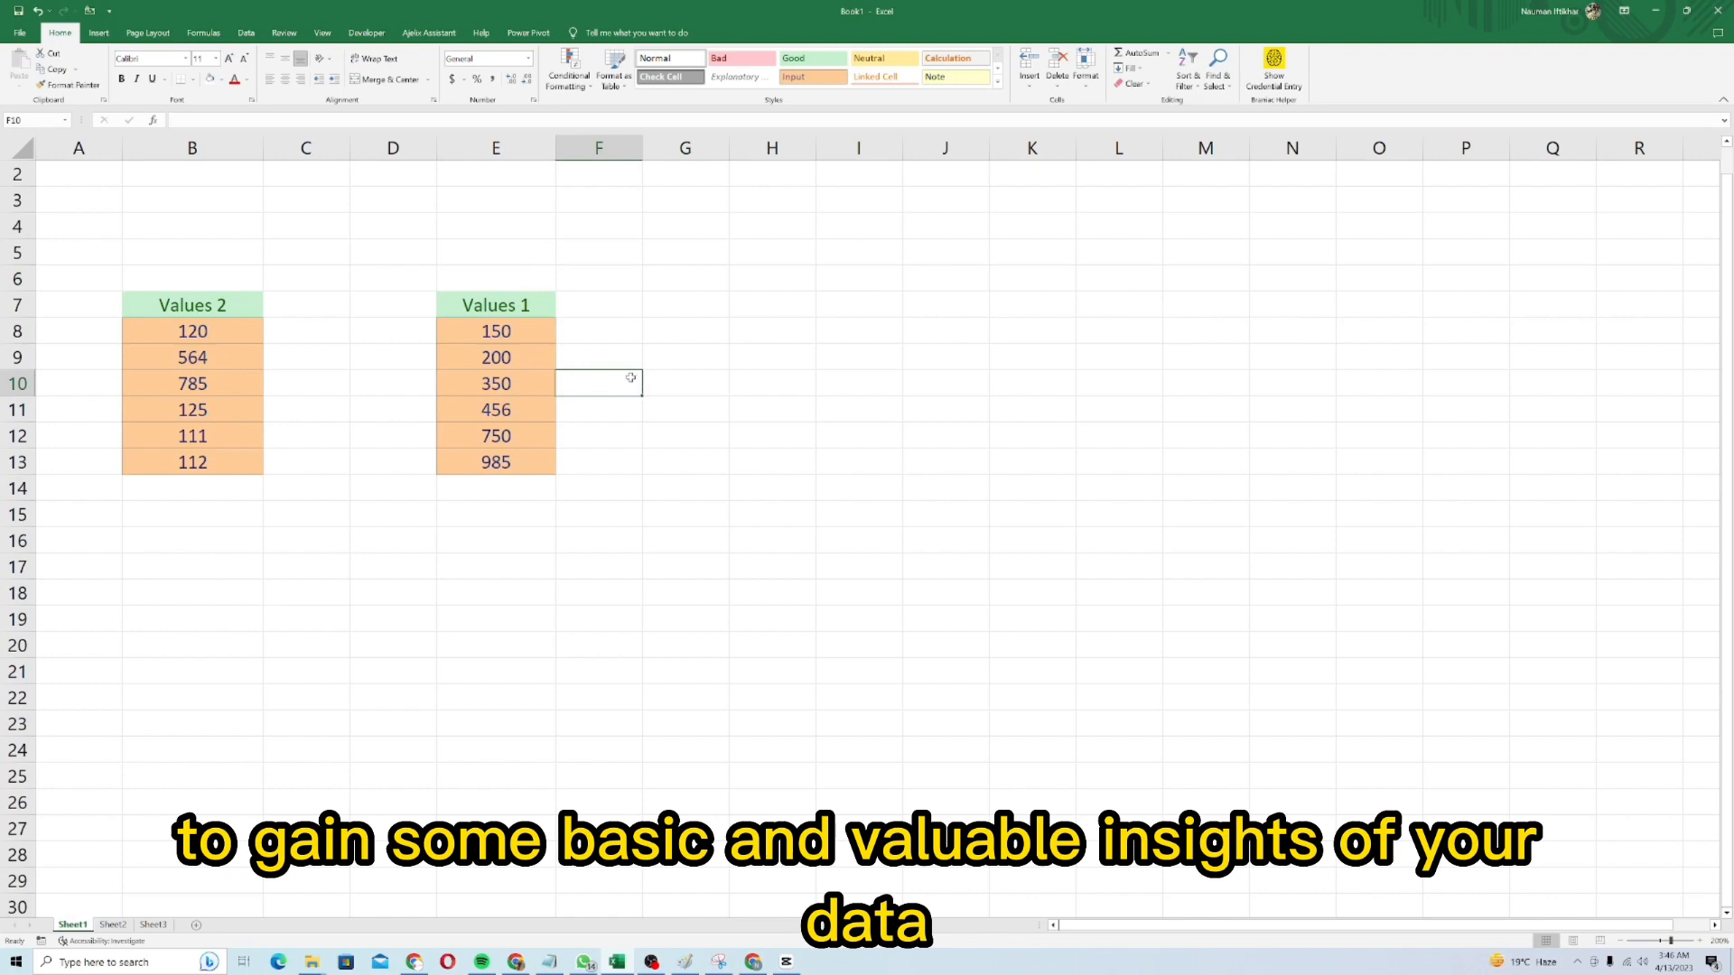
drag(496, 332, 496, 461)
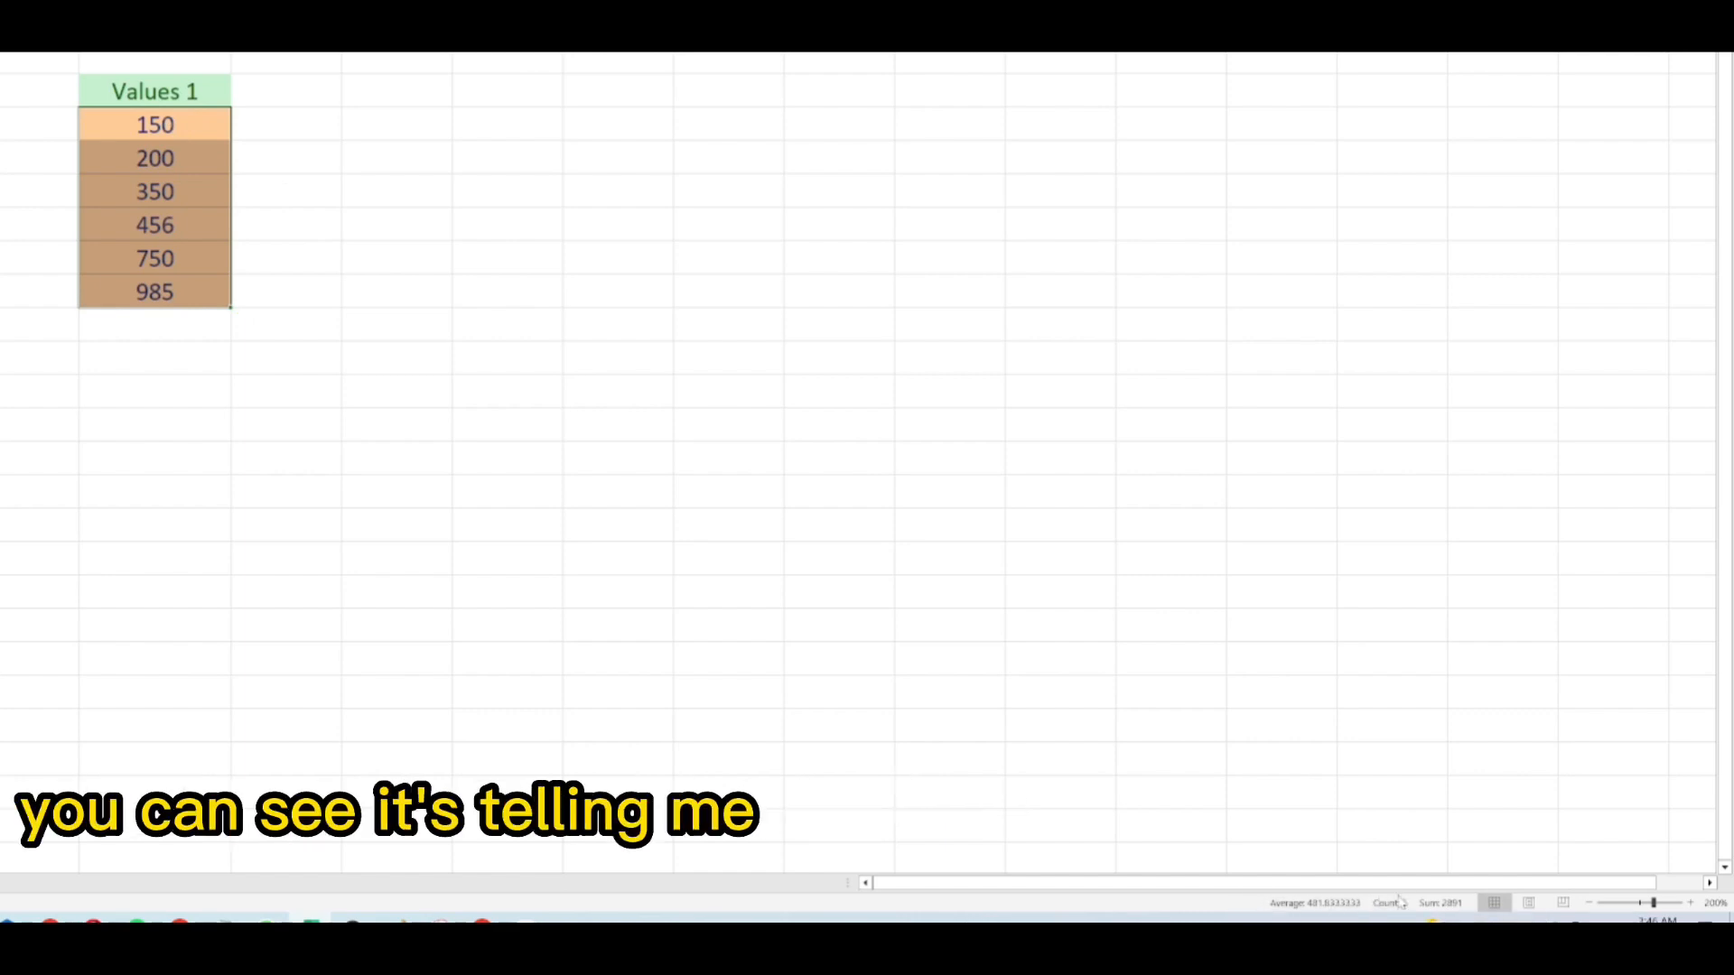
click(1294, 906)
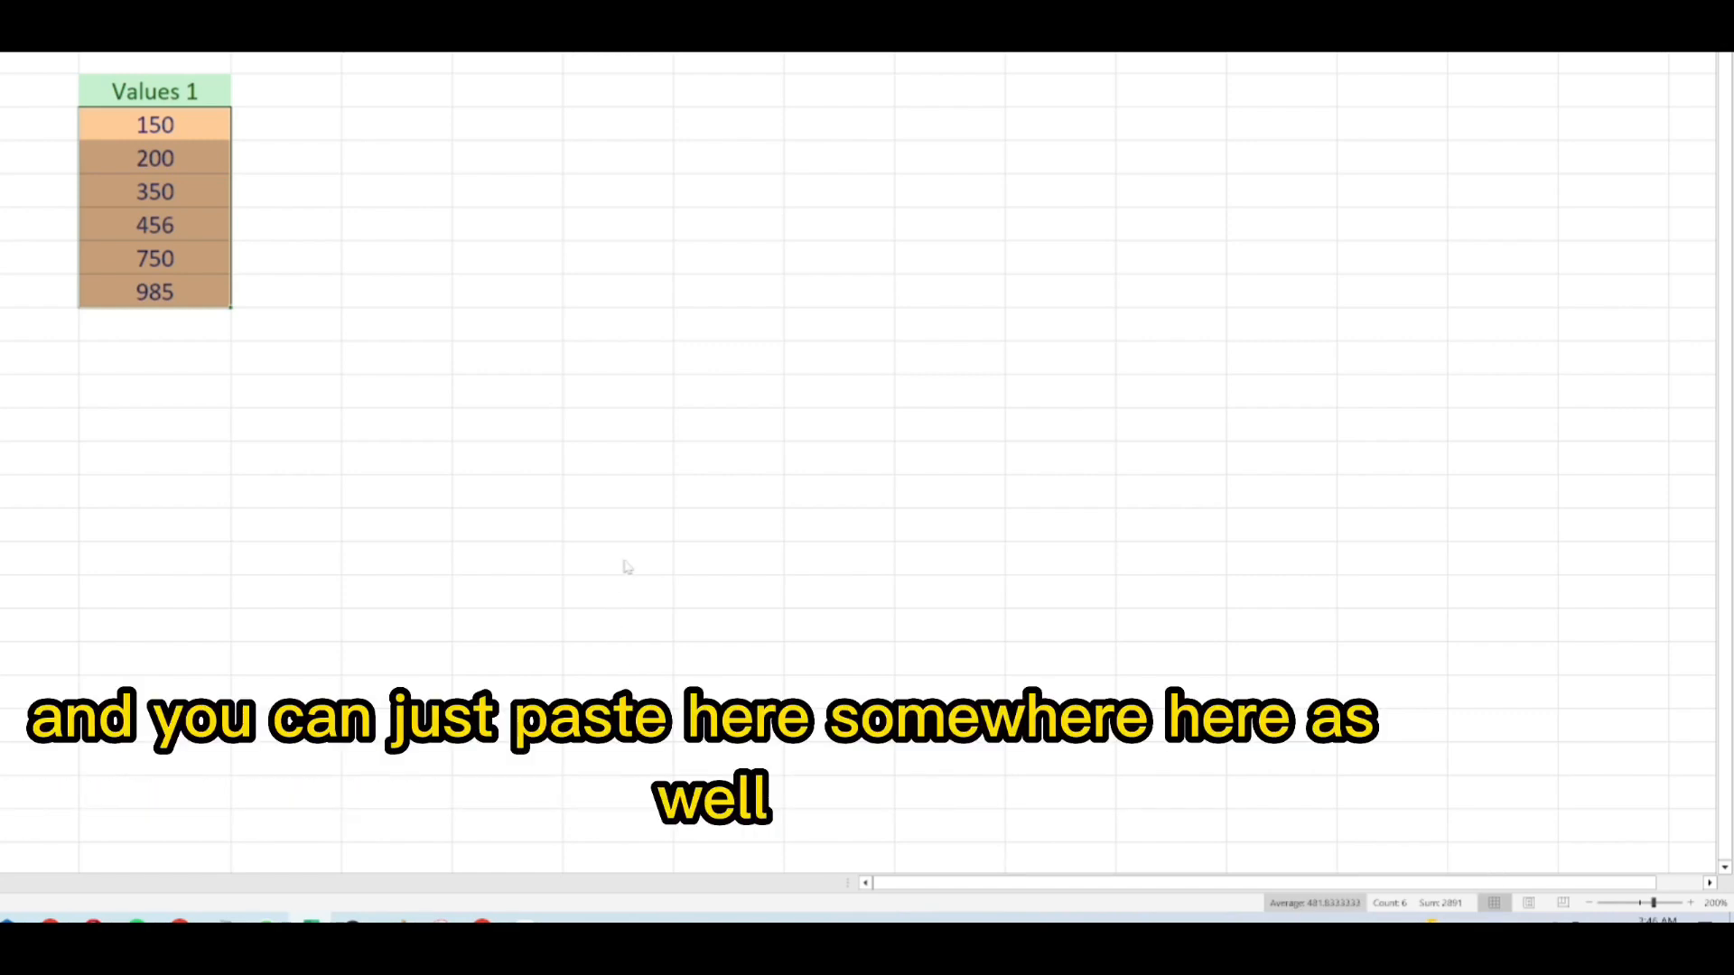
click(303, 342)
key(ctrl+v)
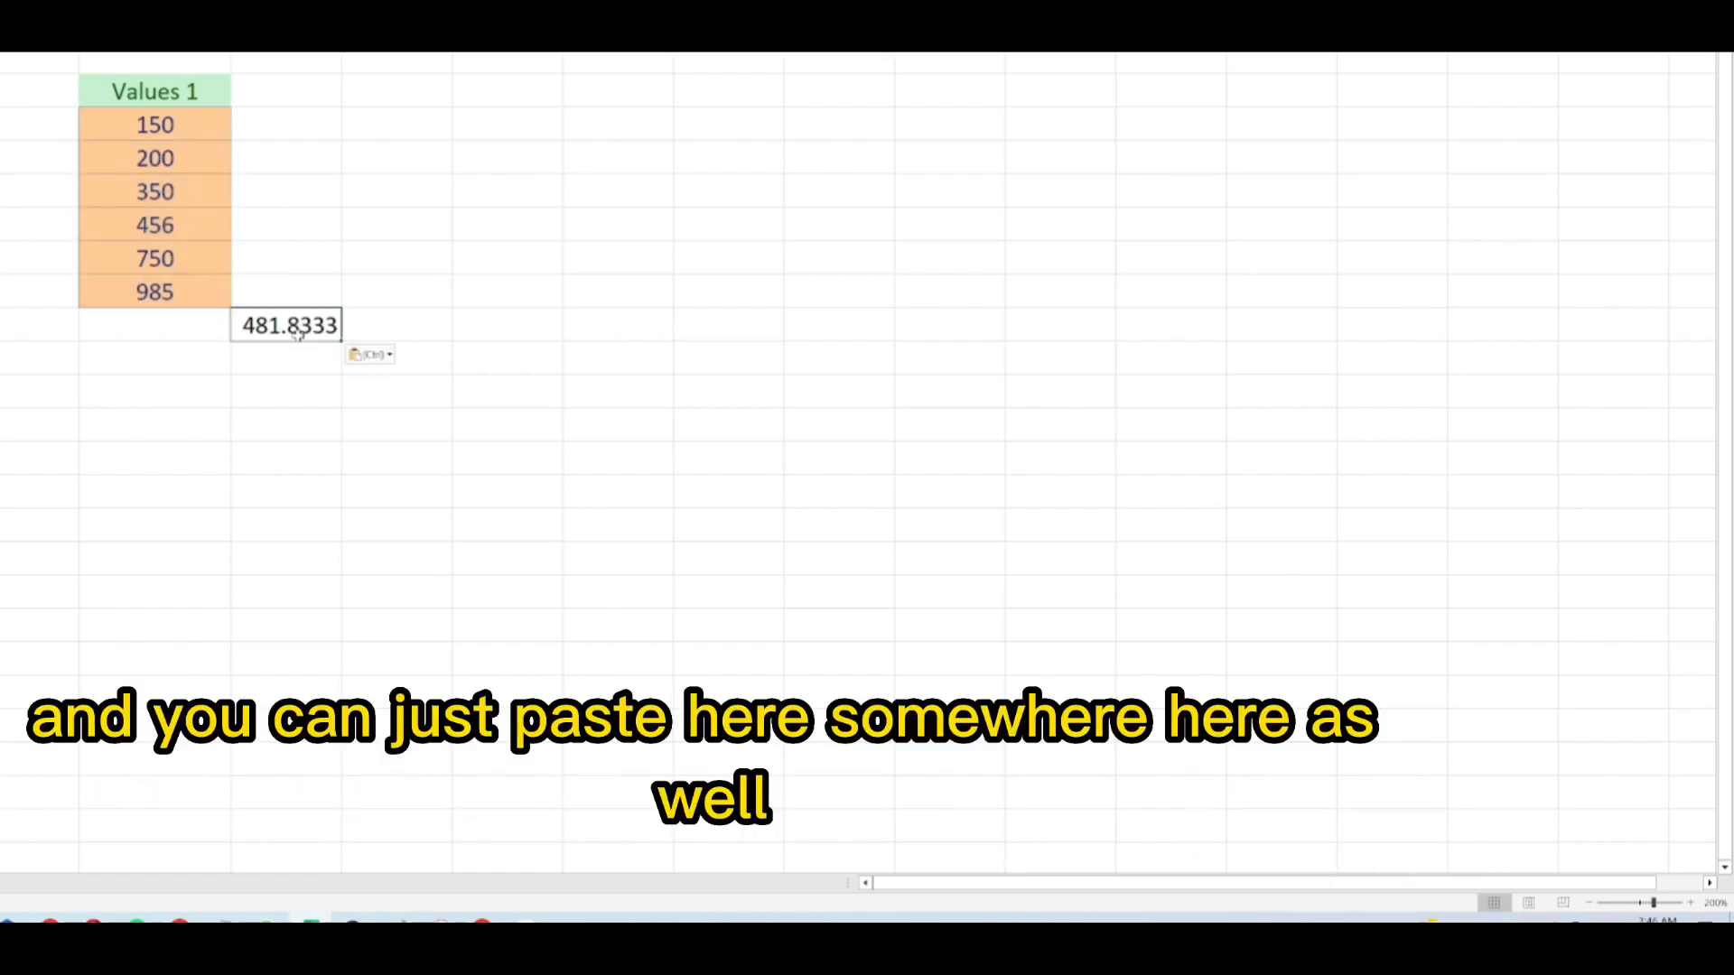
- Copy the status bar sum of the Values 1 numbers E8:E13 and paste it into G14
click(184, 131)
key(ctrl+shift+Down)
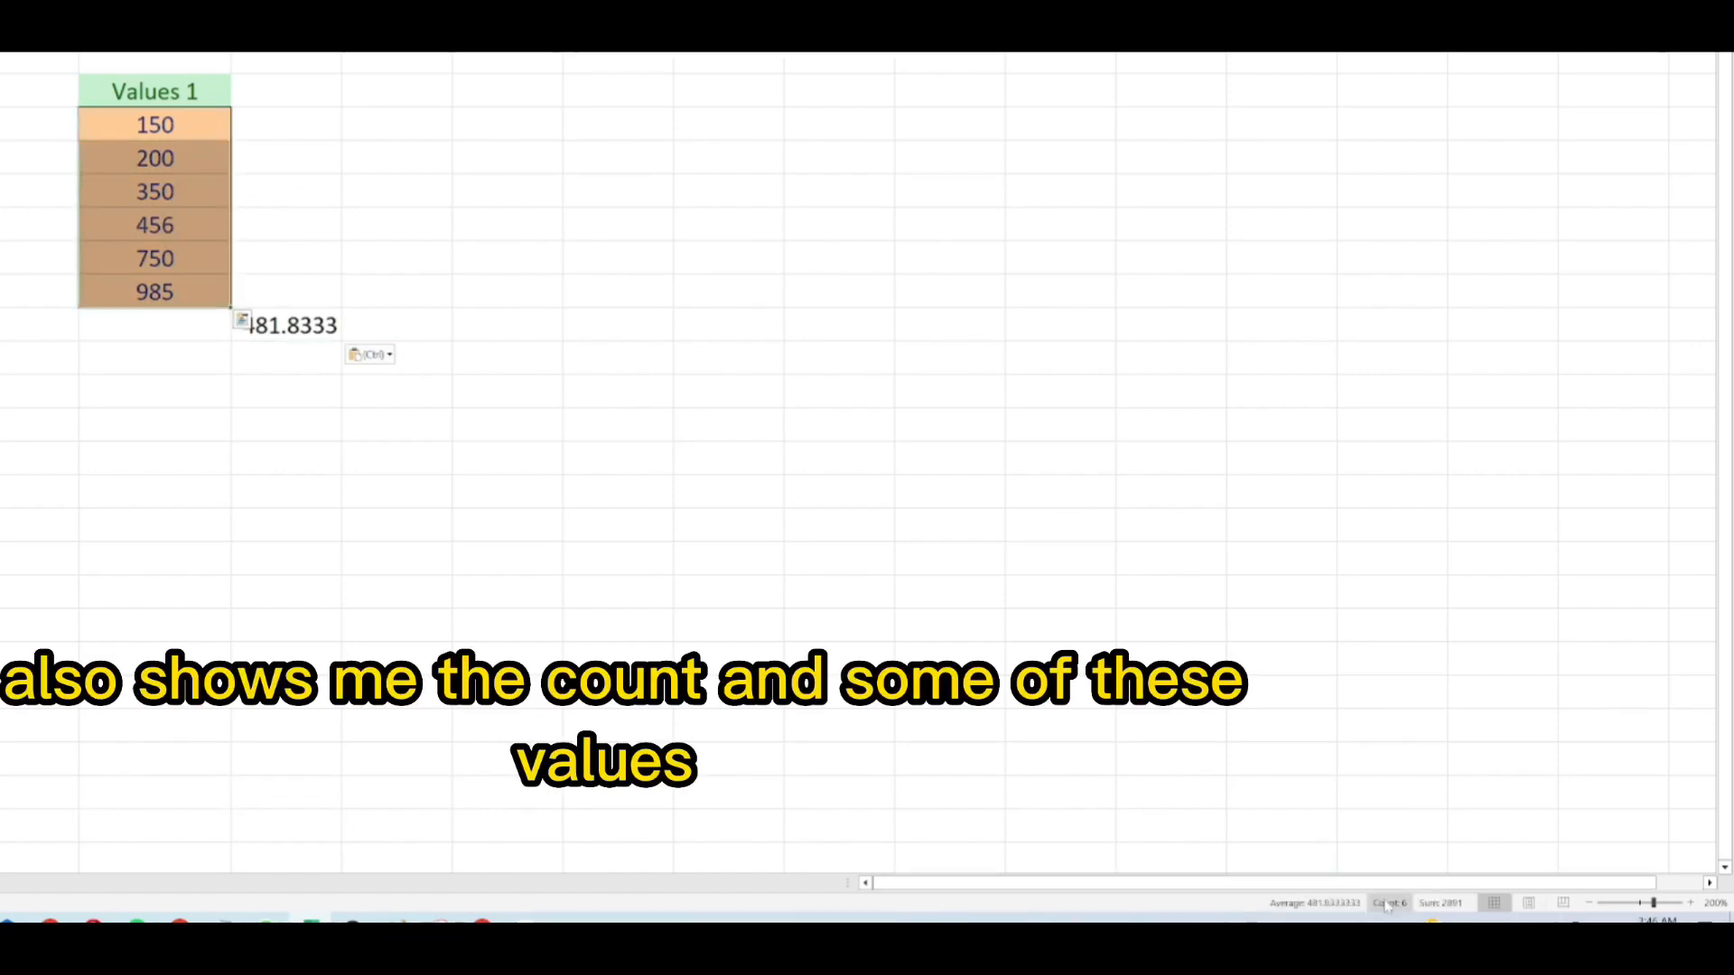
click(1455, 907)
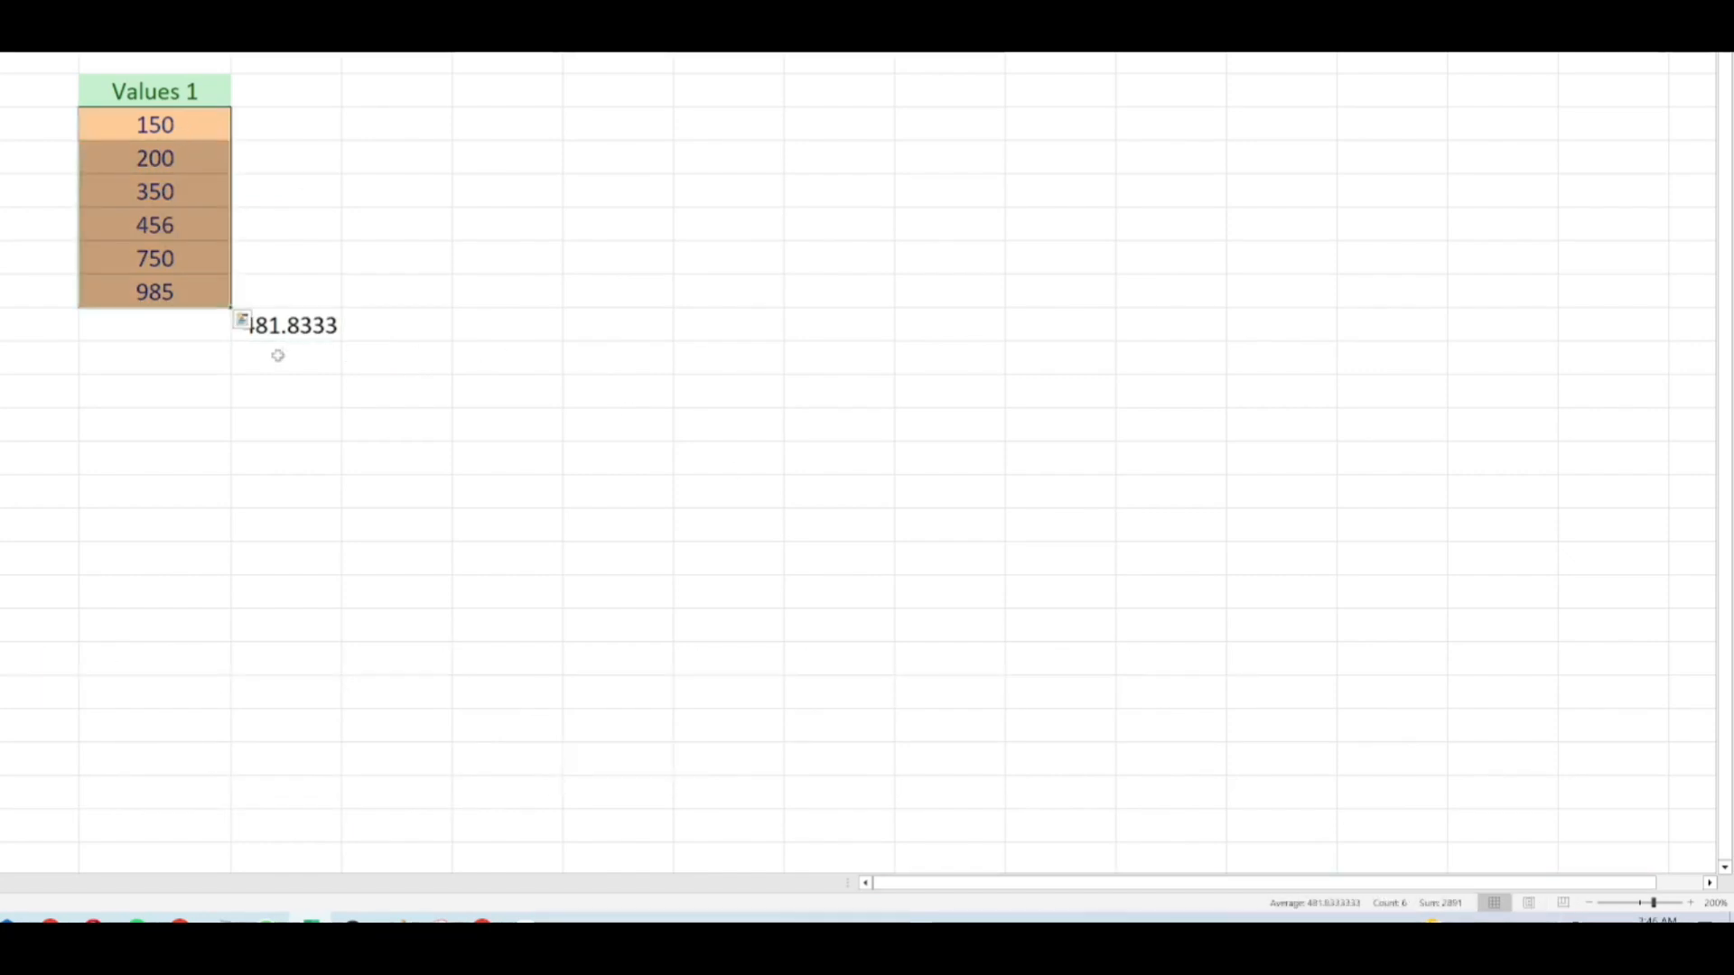
click(397, 325)
key(ctrl+v)
- Total the Values 1 column in E14 with AutoSum
click(155, 325)
key(alt+equal)
key(Return)
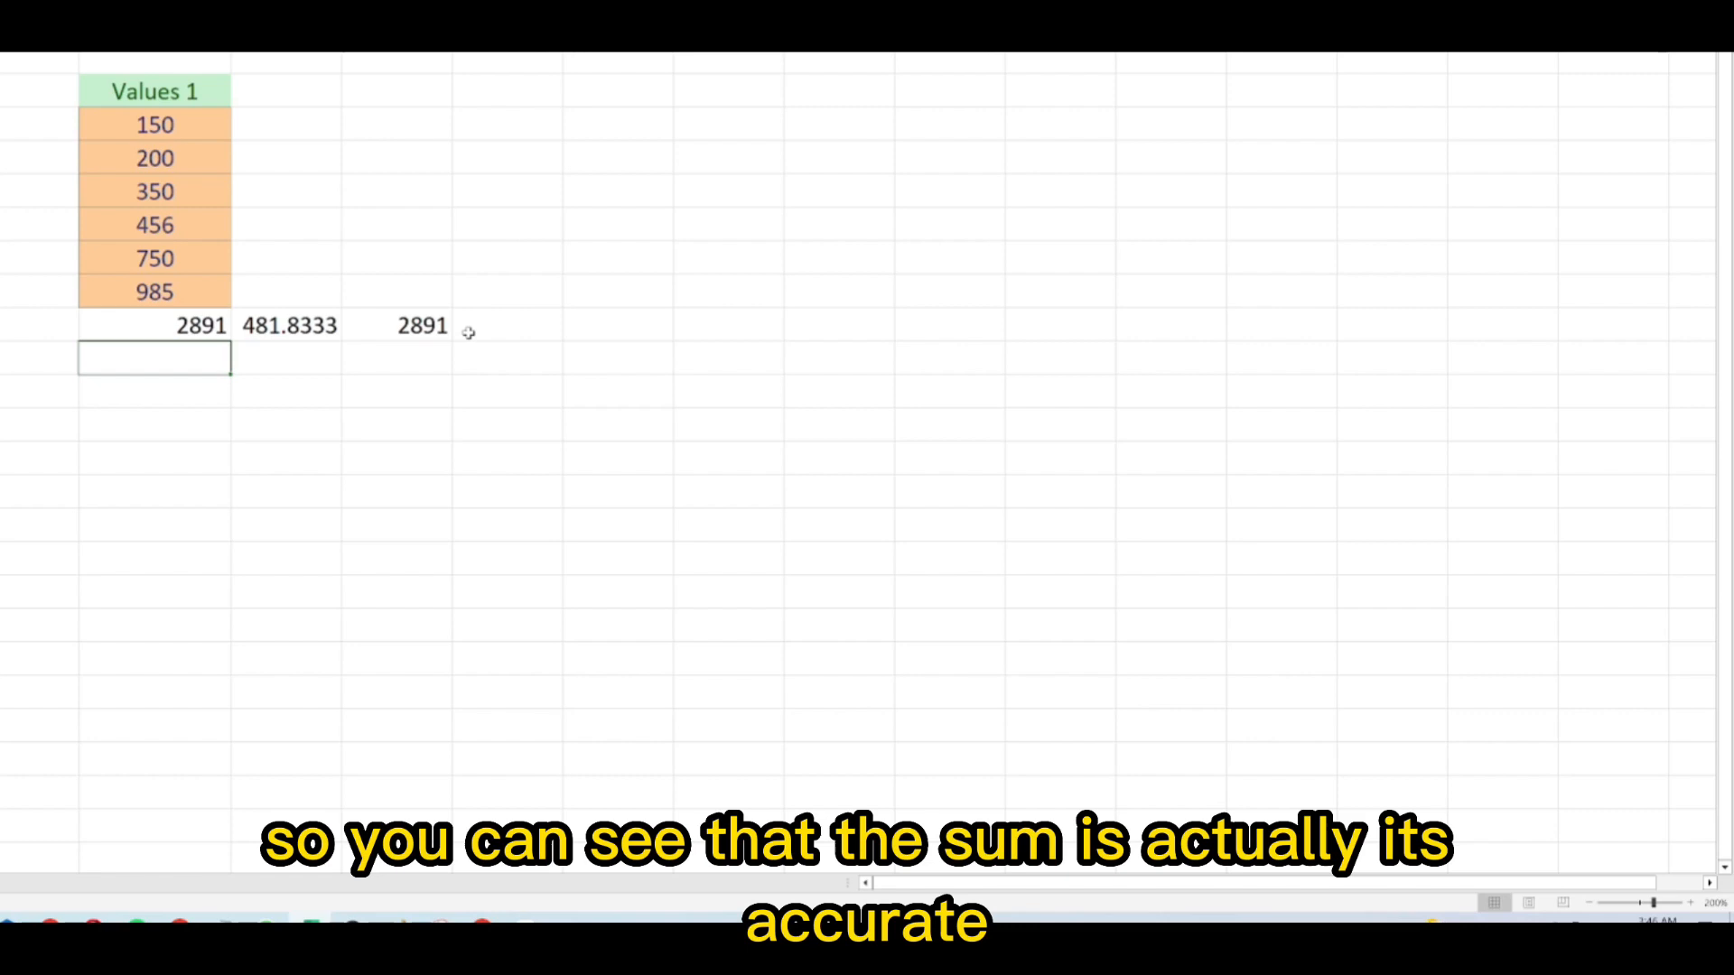
- Compare the E14 total with the pasted sum in G14, and reselect E8:E13 to view its summary statistics
click(377, 319)
click(186, 331)
click(441, 332)
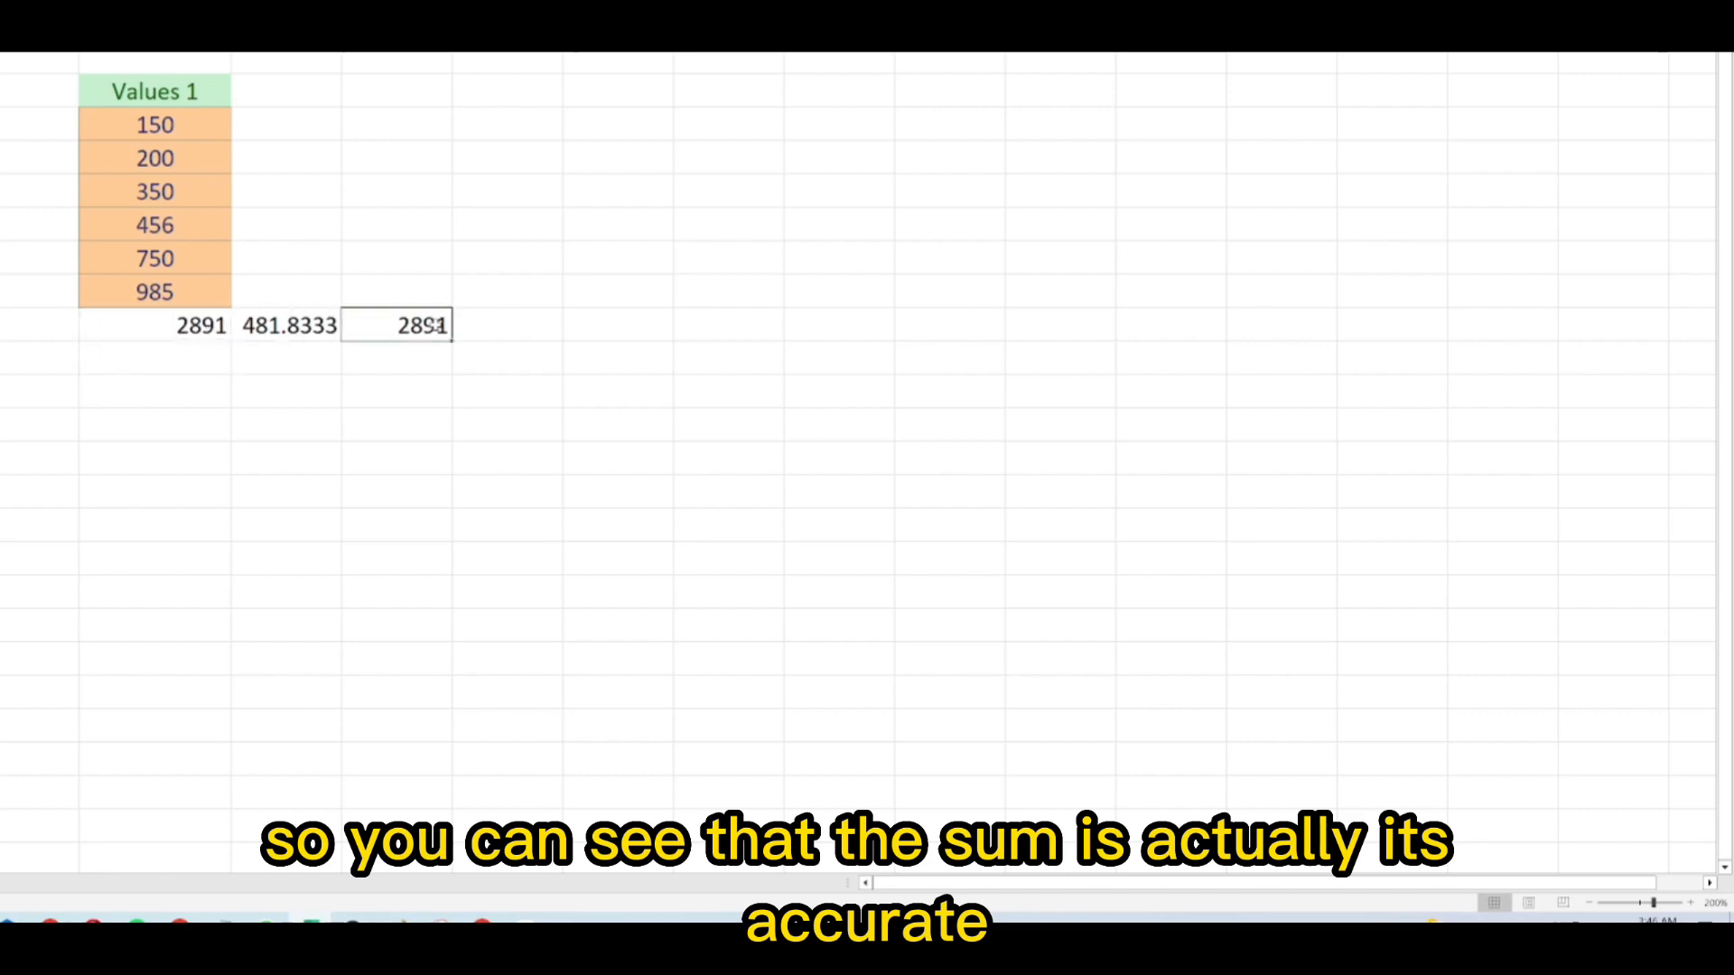
click(196, 130)
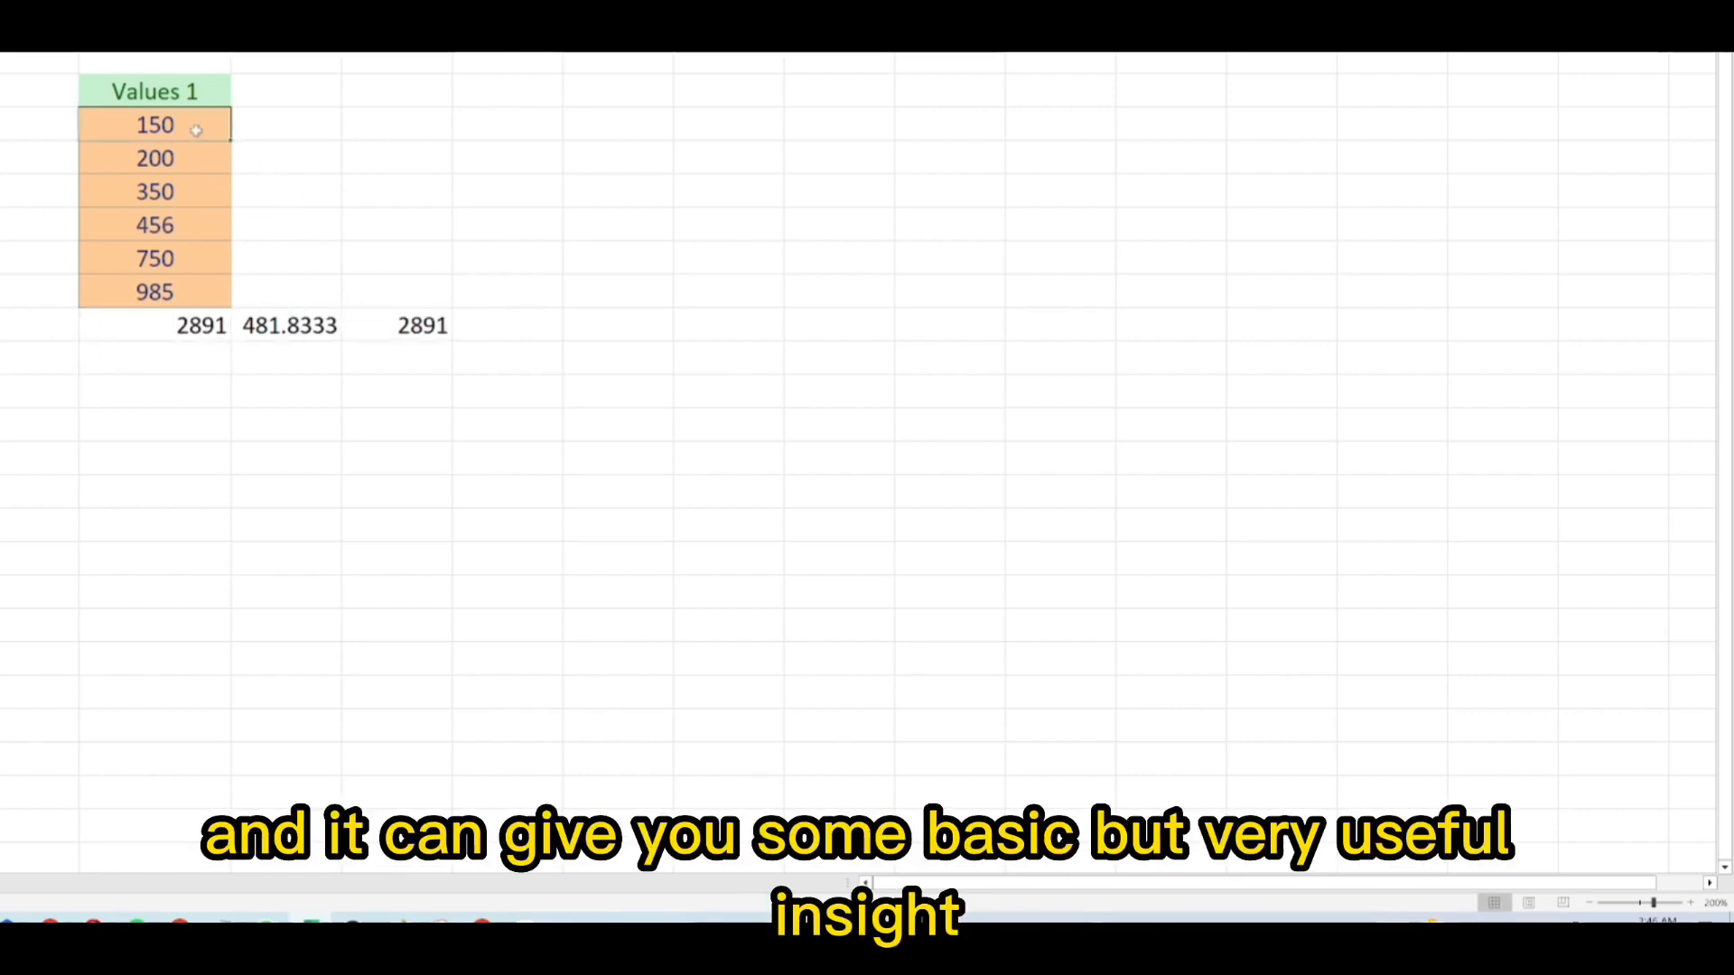
drag(196, 130, 196, 292)
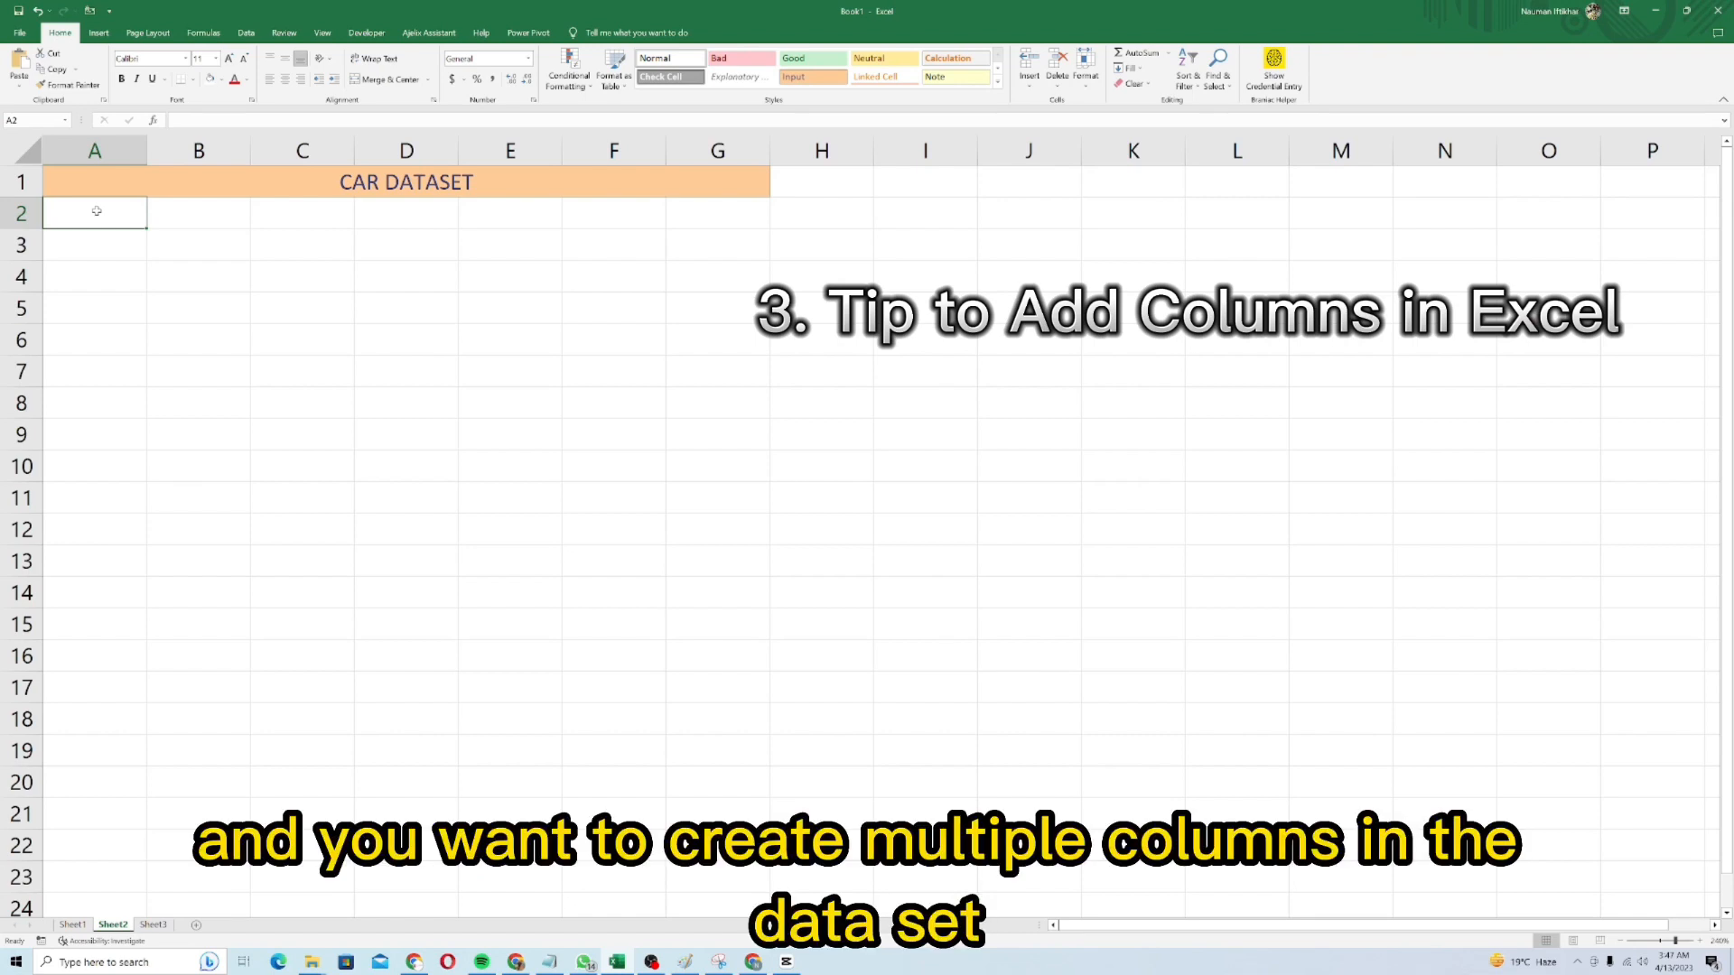
- Enter the column headers Make in A2 and Model in B2 under the CAR DATASET title
key(shift+Right)
key(shift+Right)
key(shift+Right)
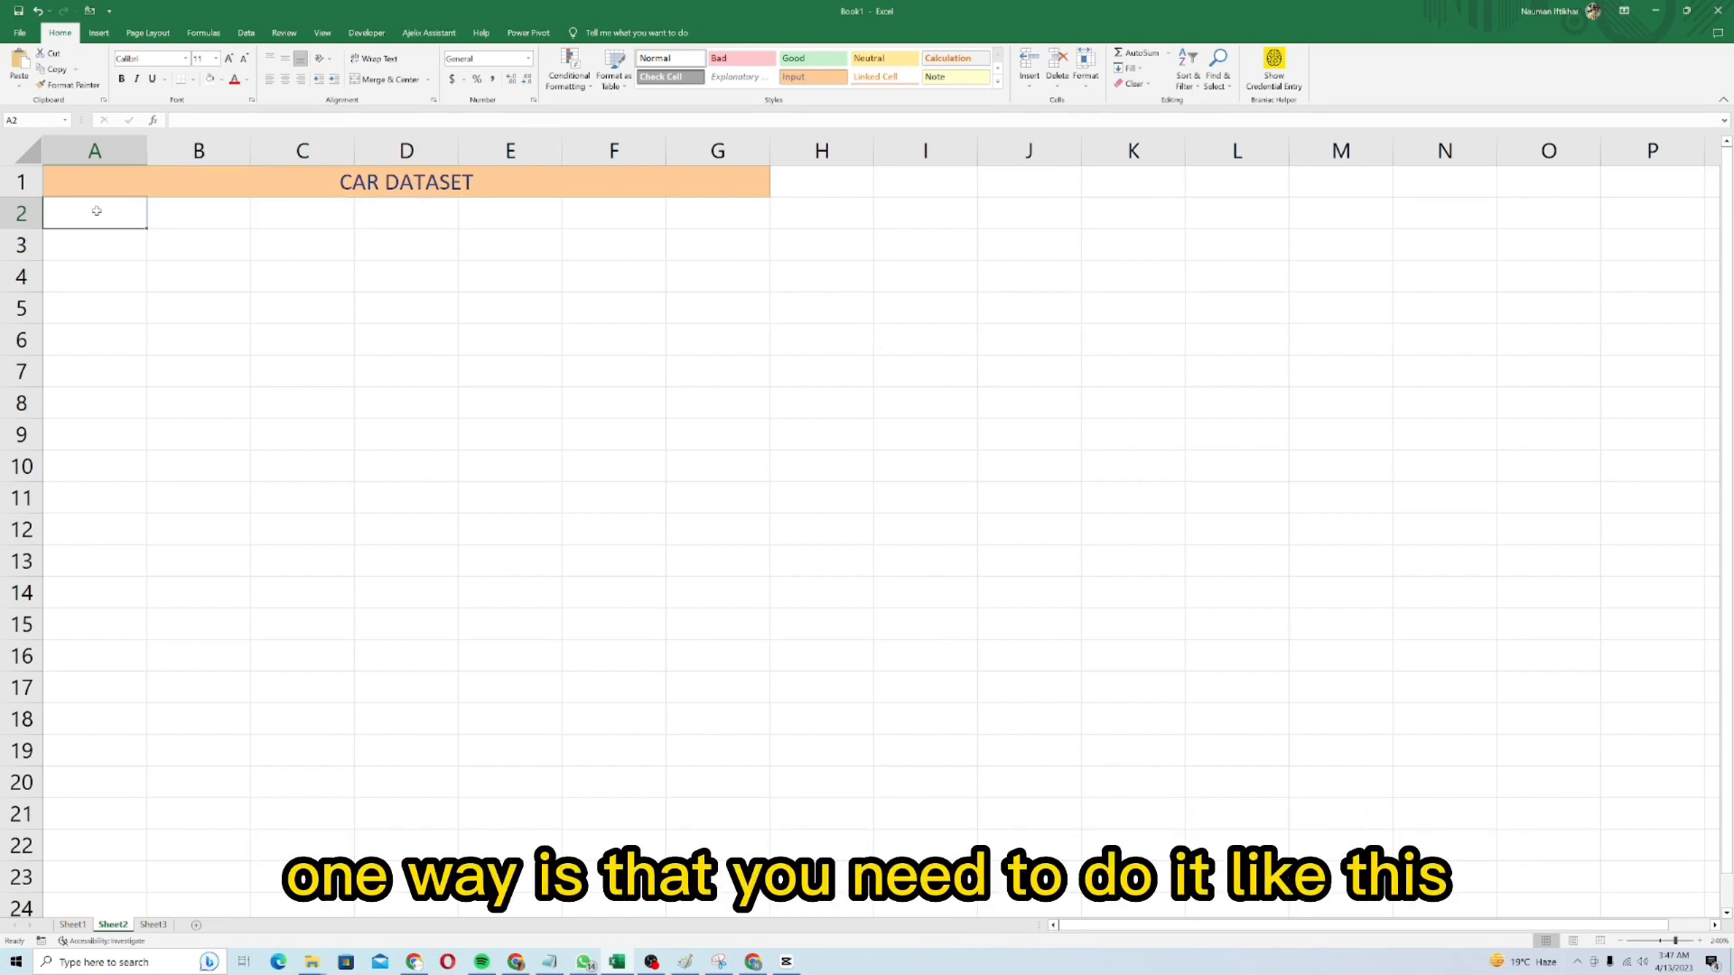
text(Make)
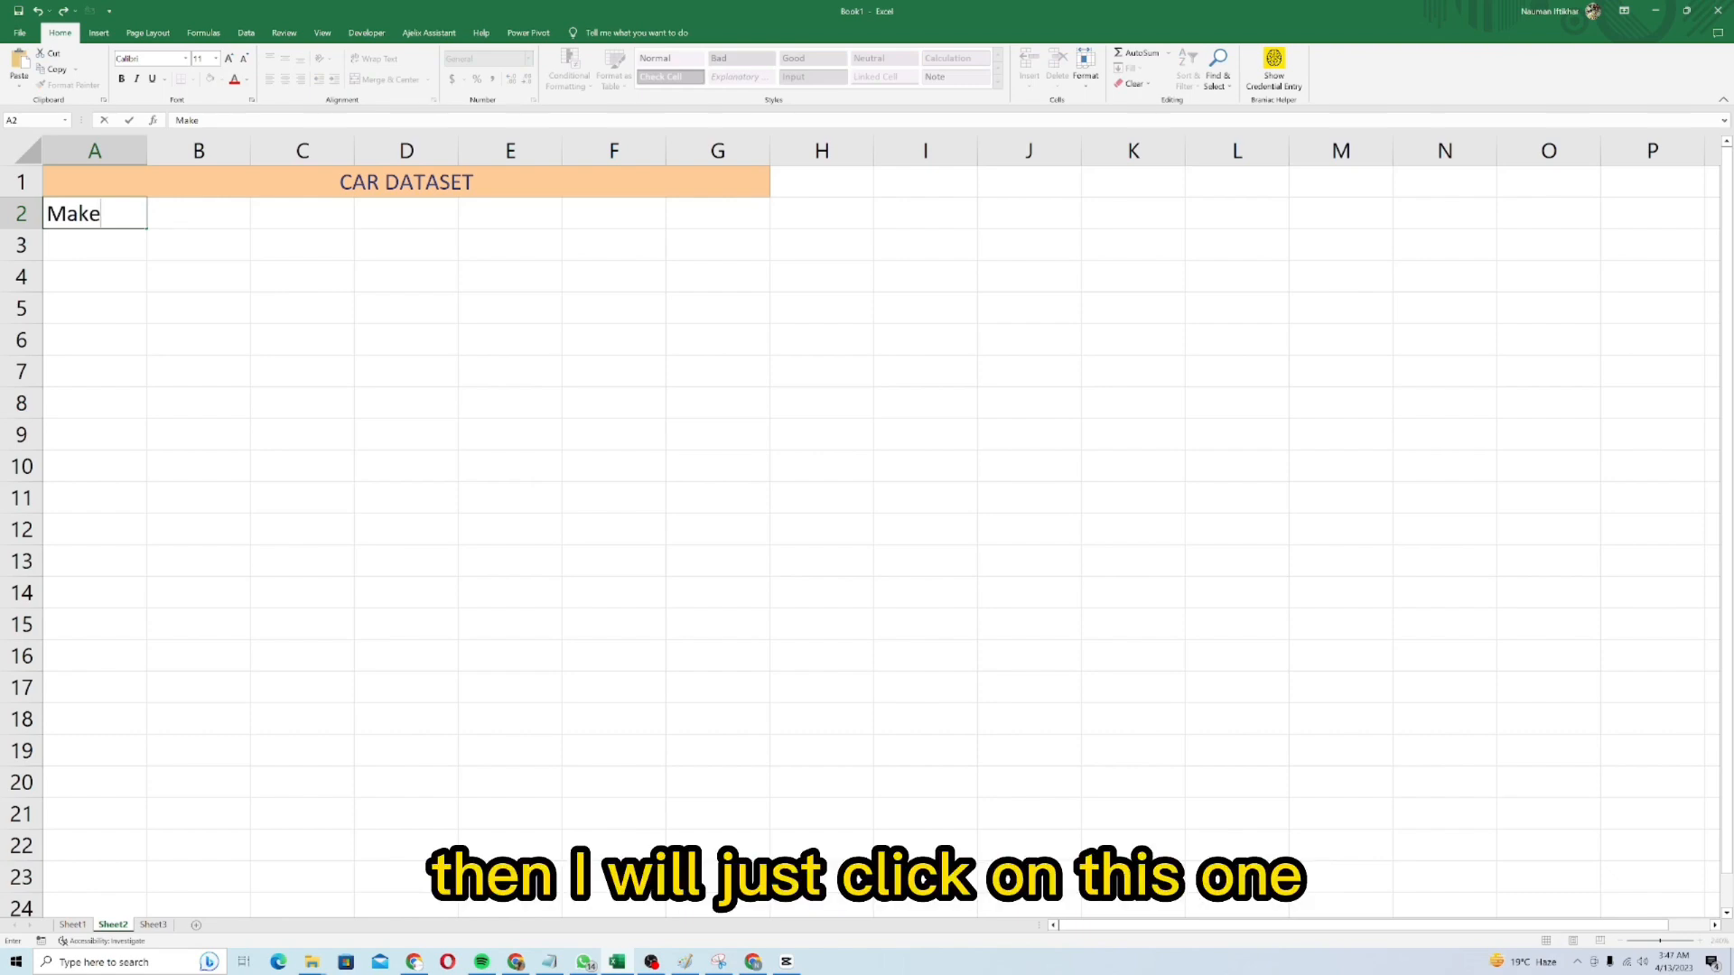
click(208, 215)
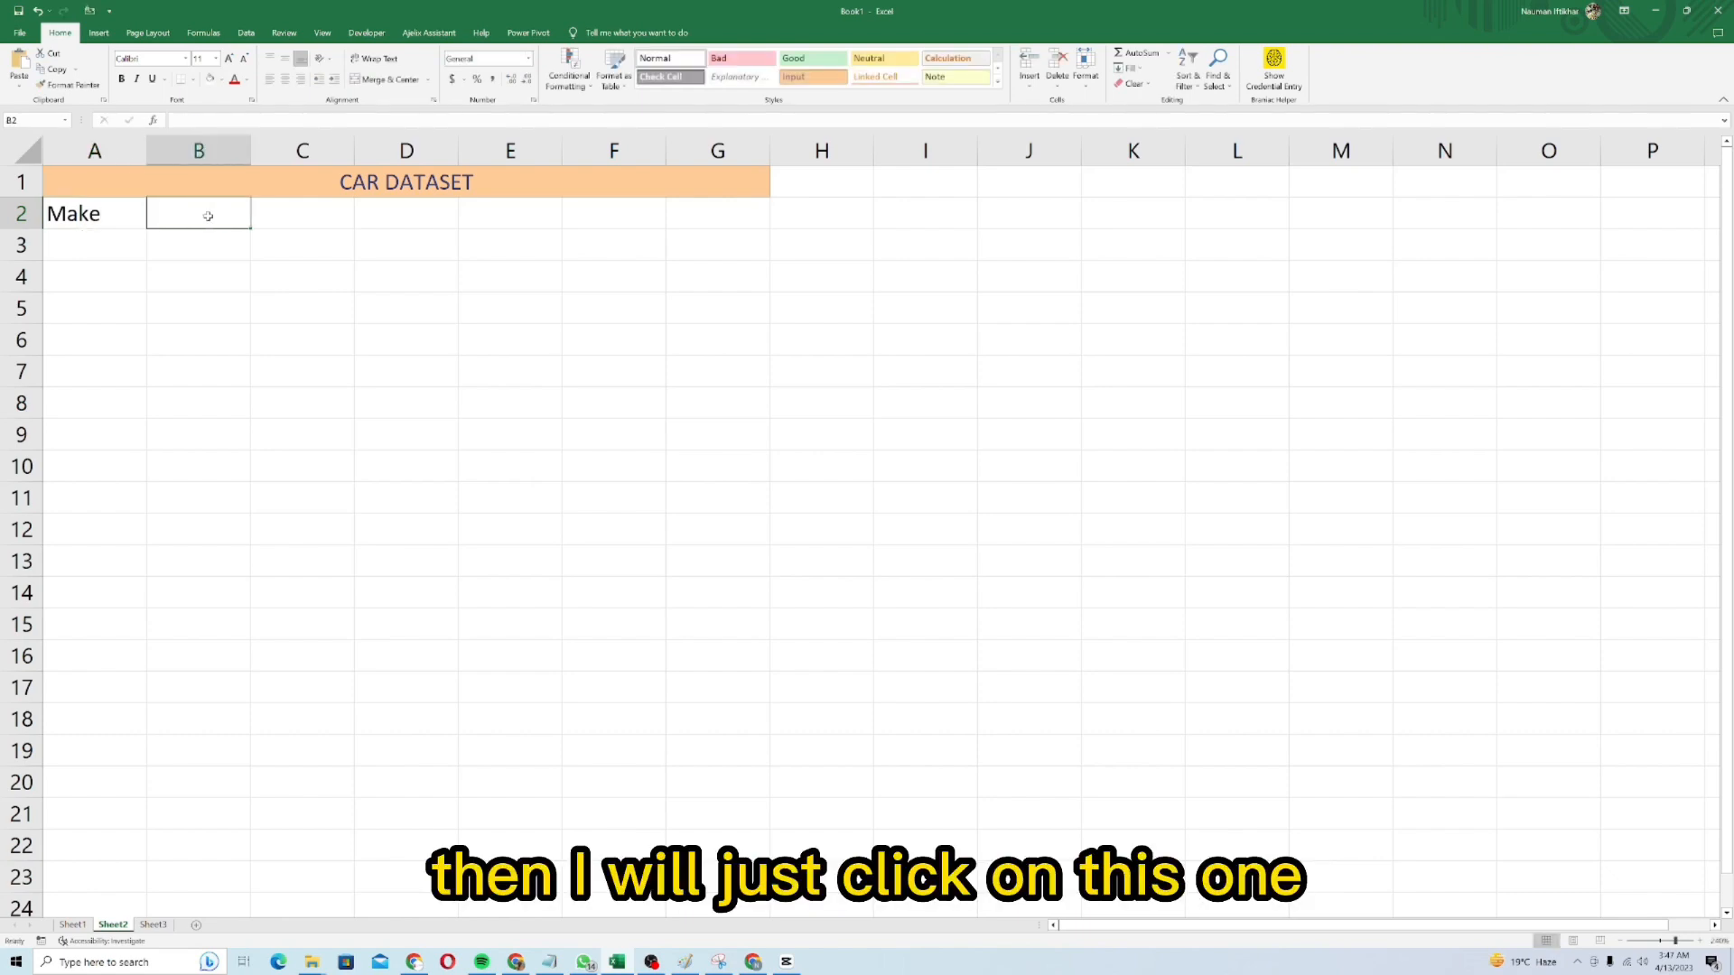
text(Model)
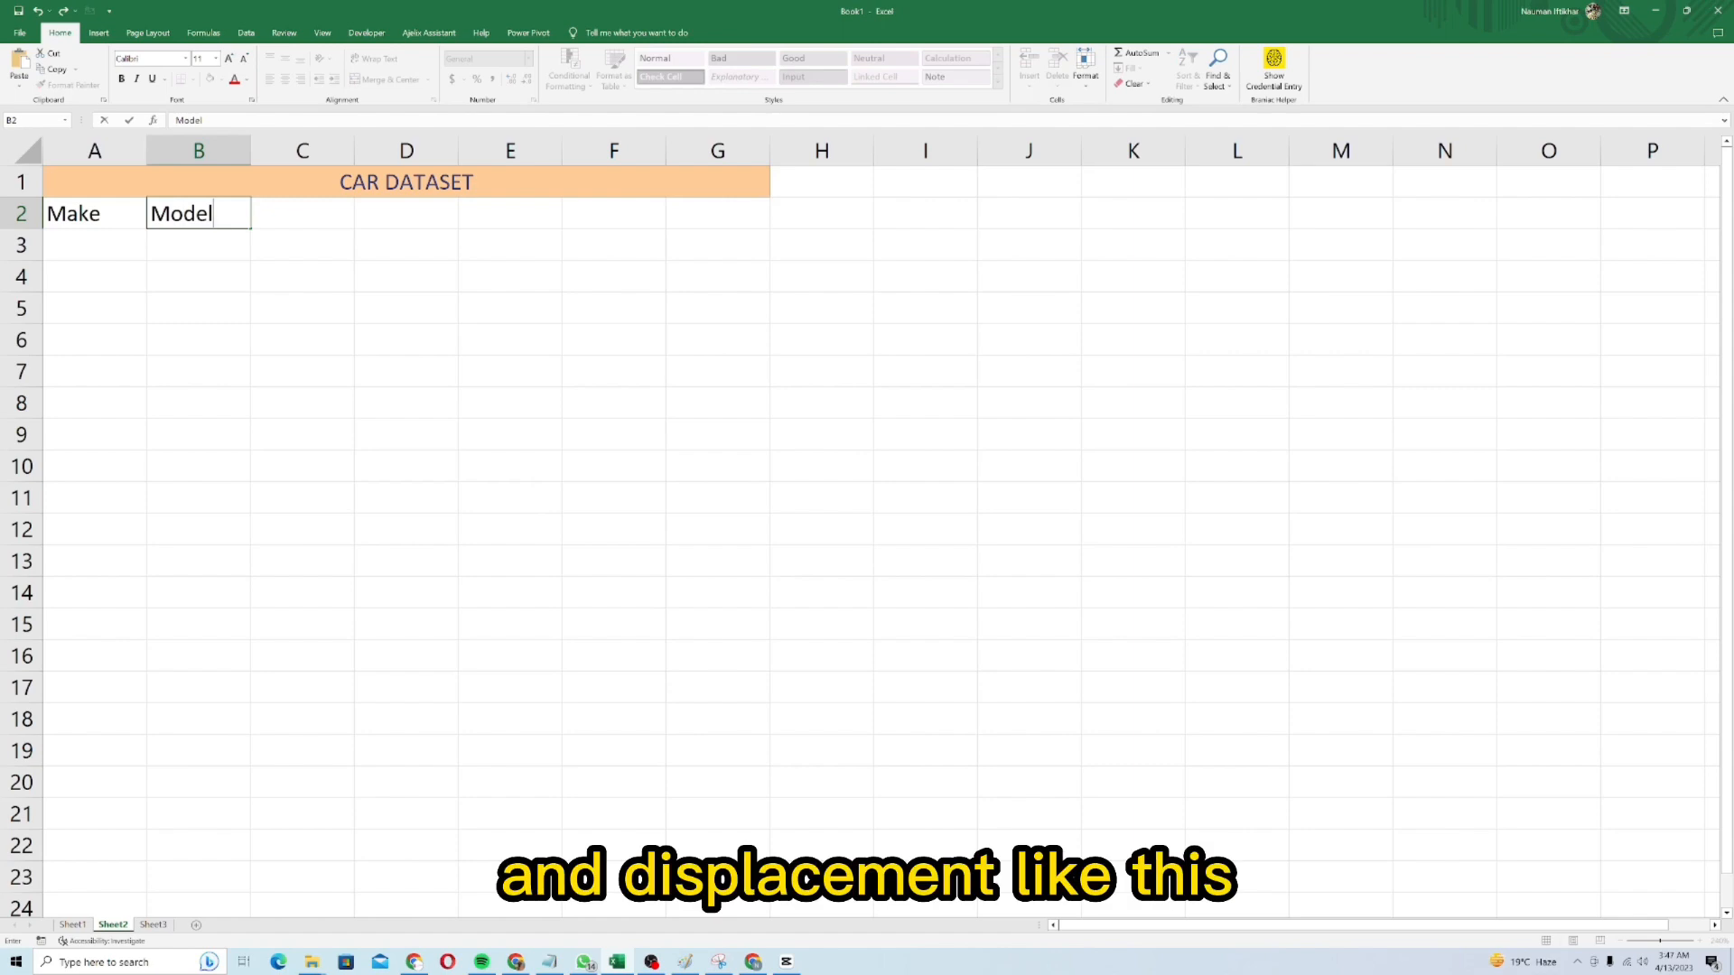
key(Tab)
text(Dipla)
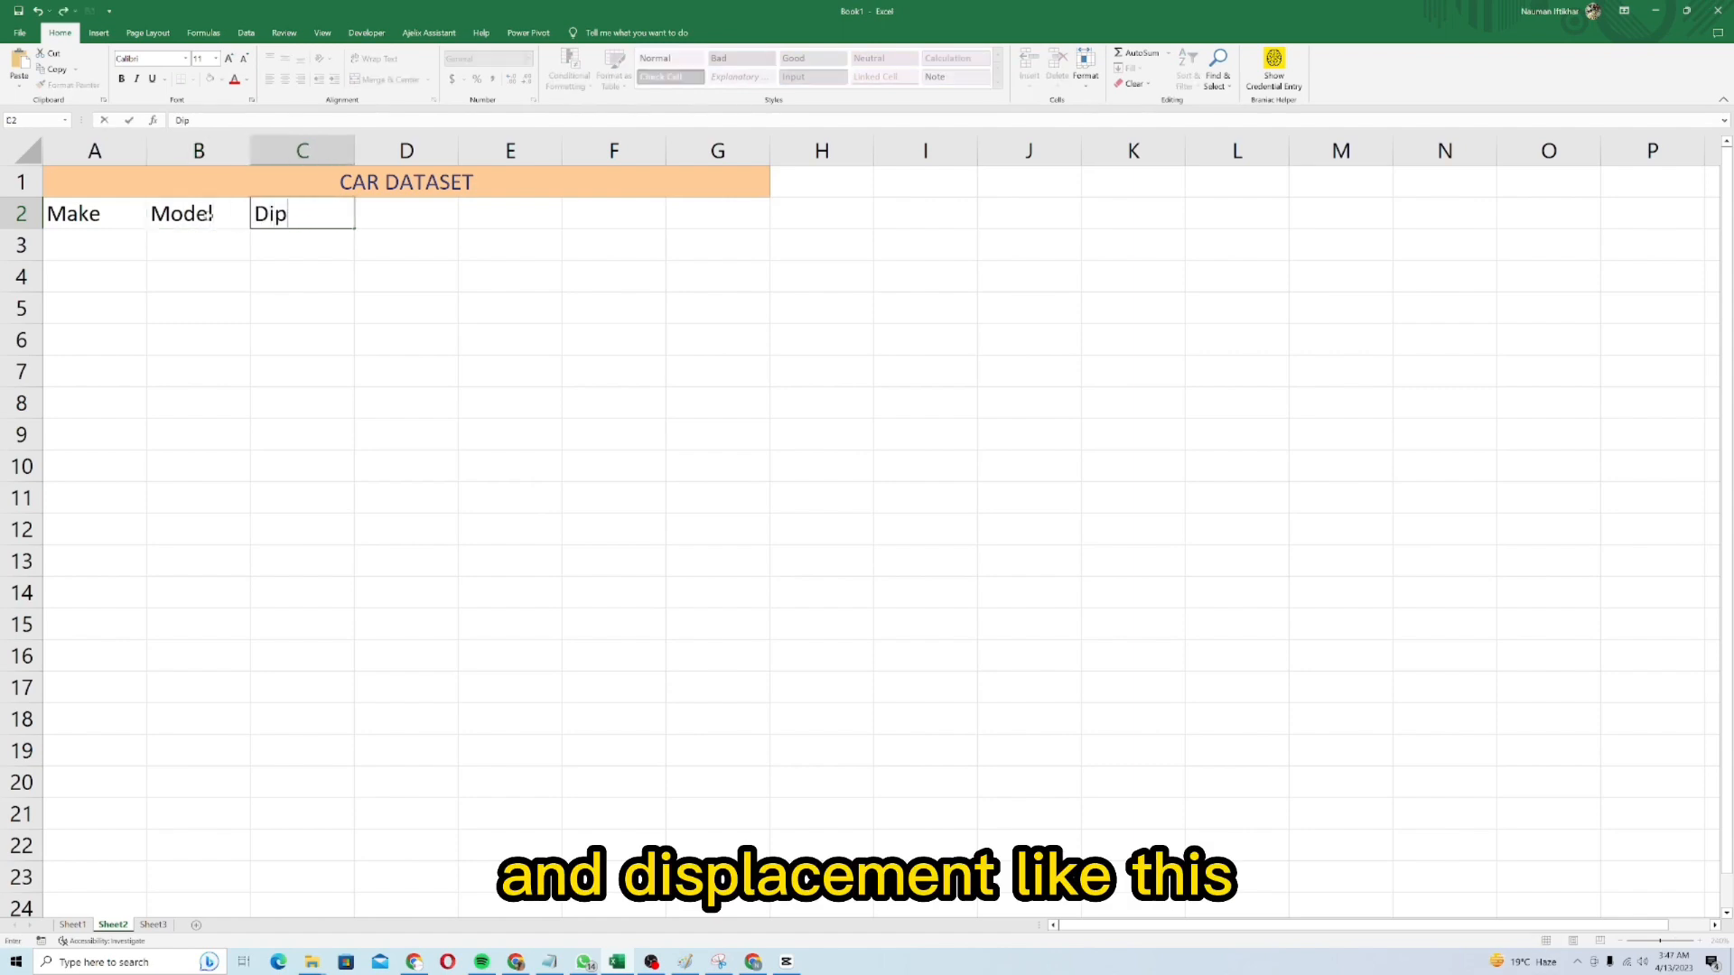
key(BackSpace)
key(BackSpace)
key(BackSpace)
key(BackSpace)
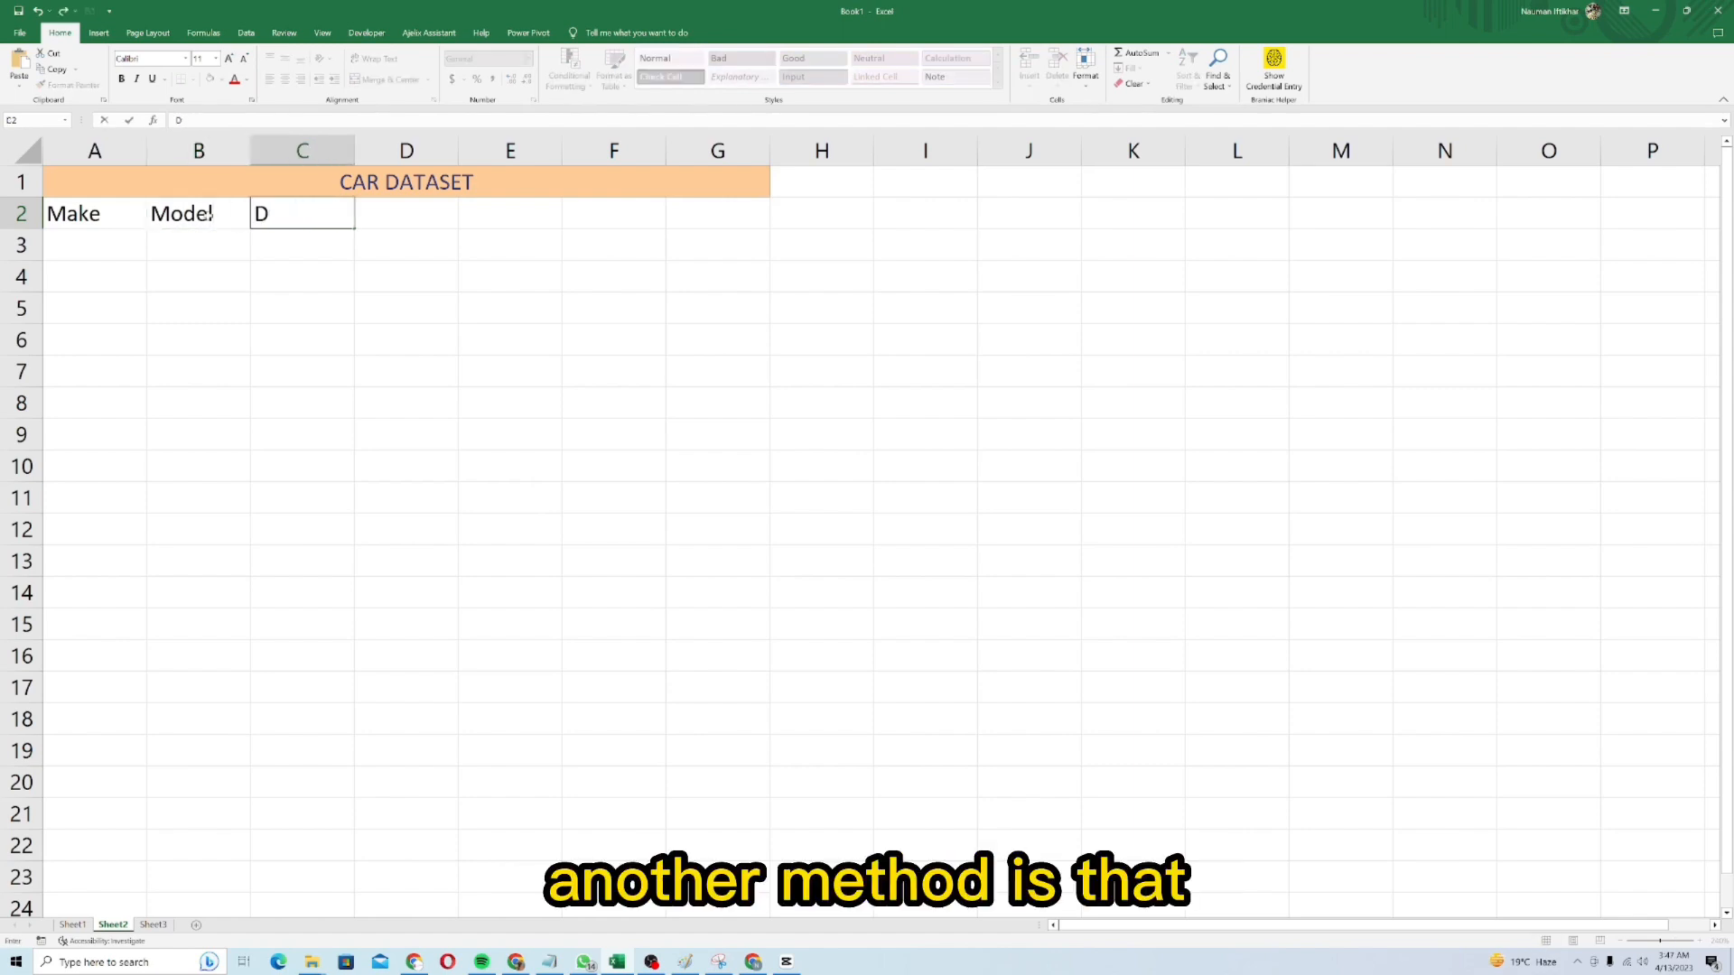
key(BackSpace)
- Select the header cells A2:F2 and enter Make in A2, keeping the range selected for continuous entry
click(91, 215)
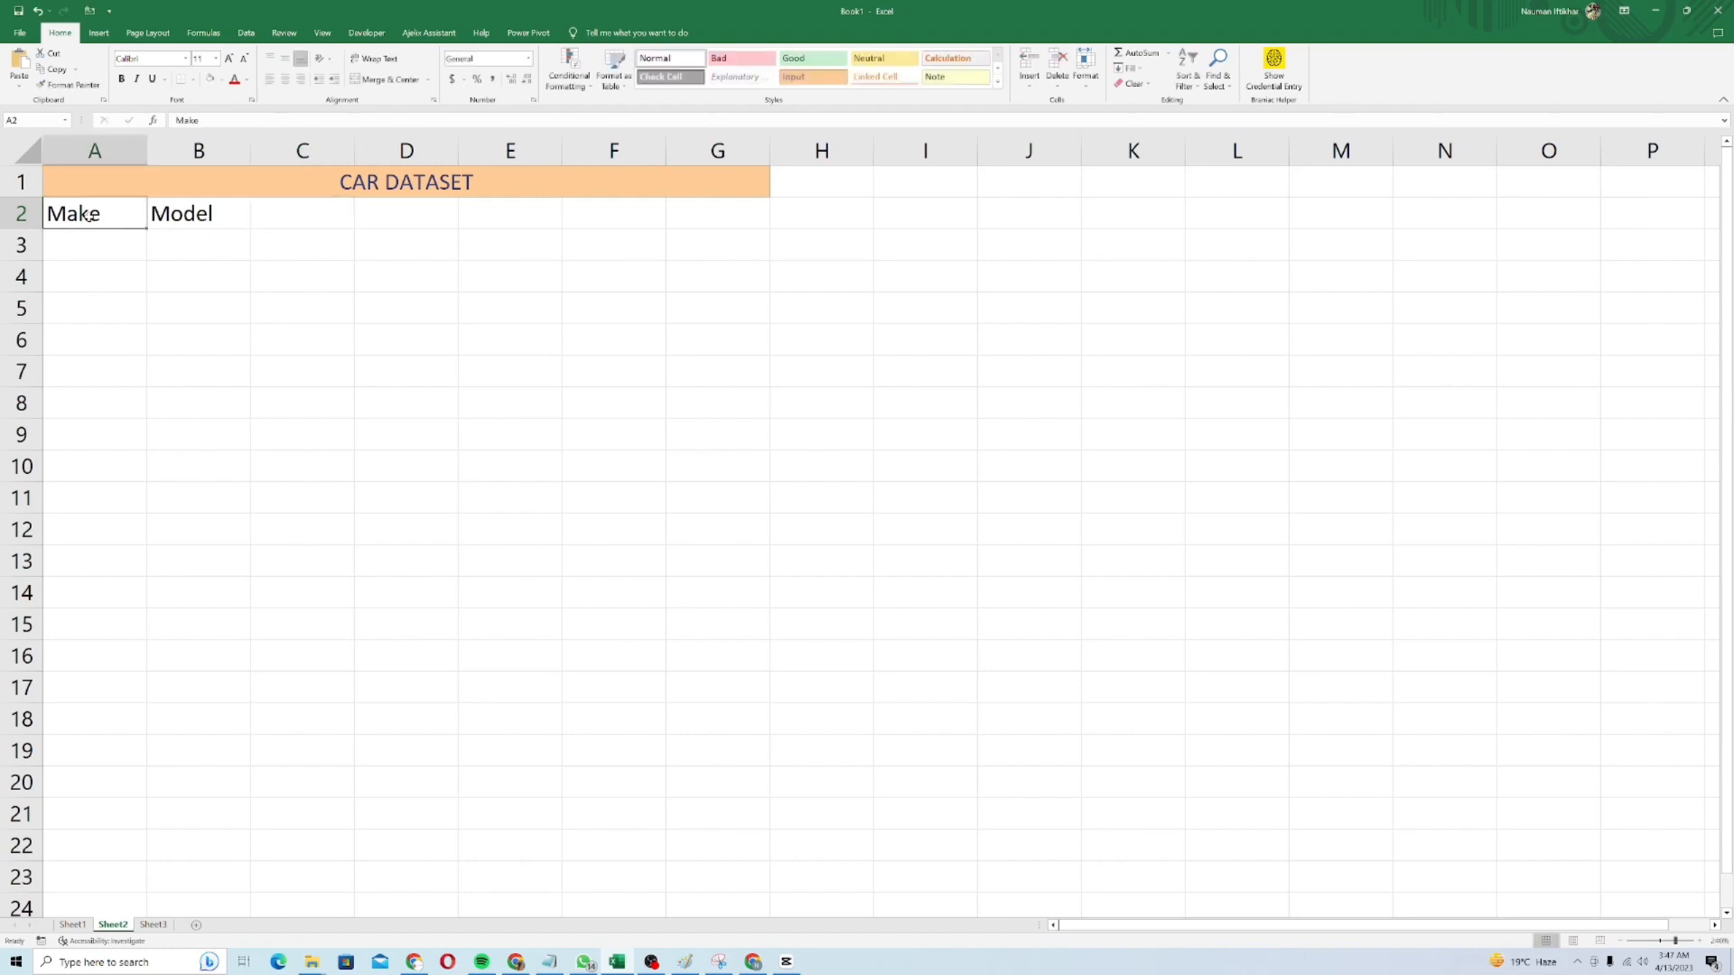
key(shift+Right)
key(shift+Right)
key(shift+Right)
key(shift+Right)
key(shift+Right)
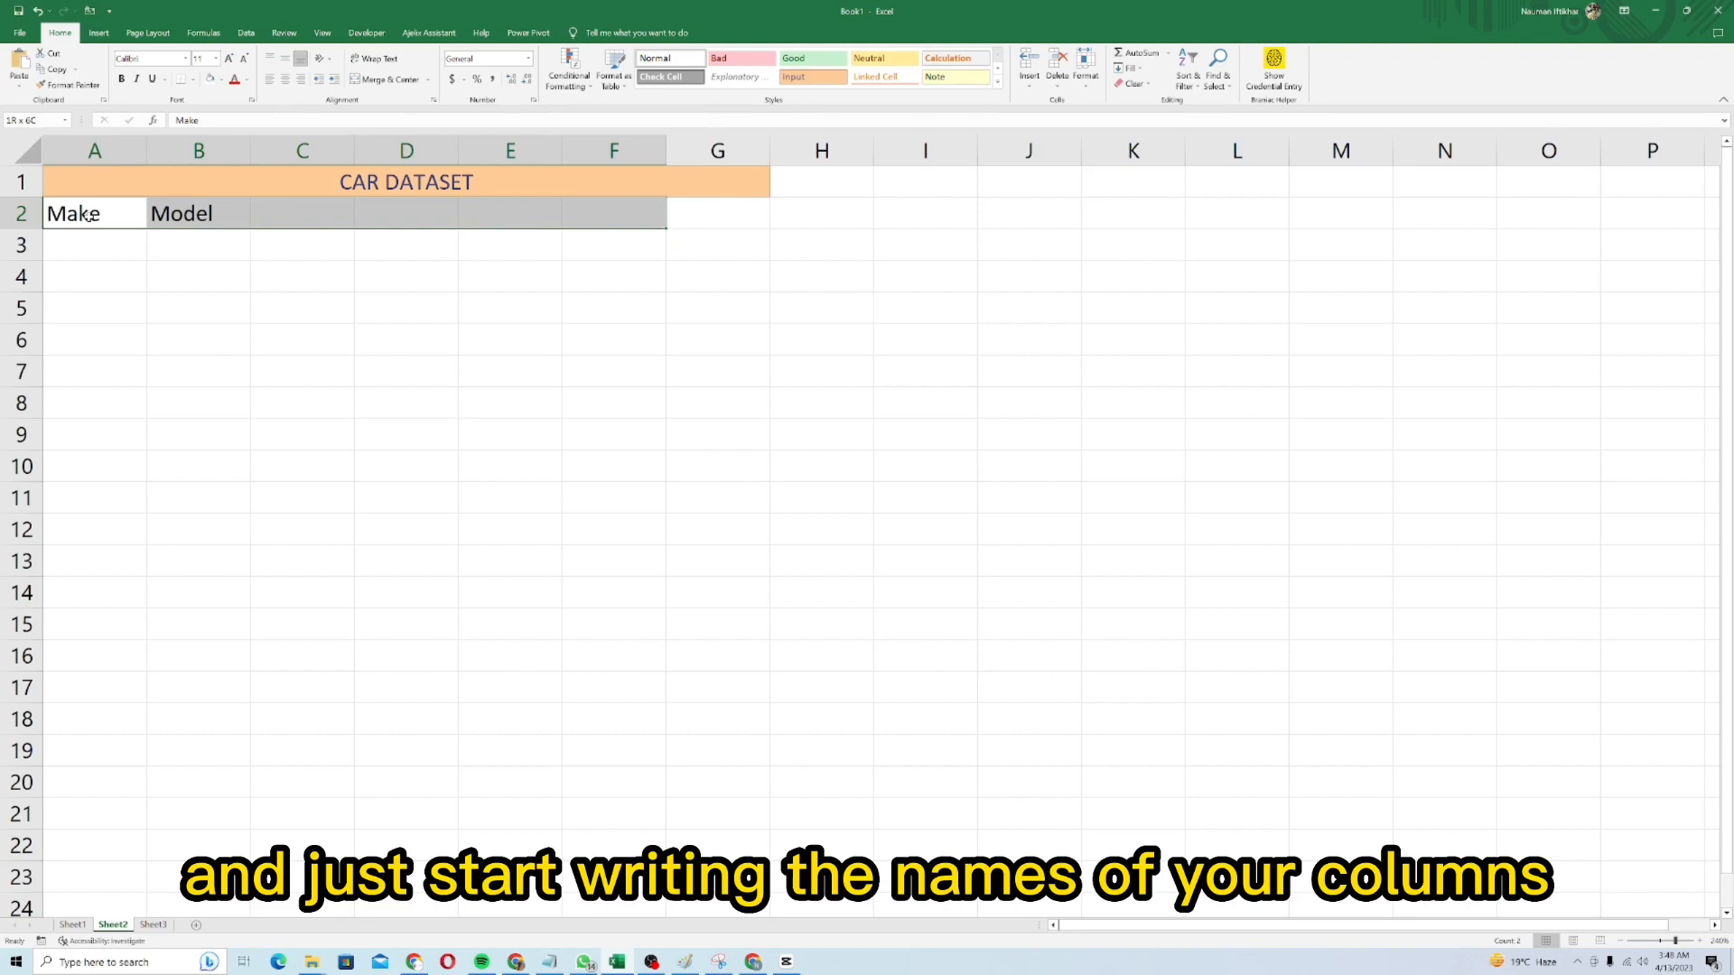
text(Make)
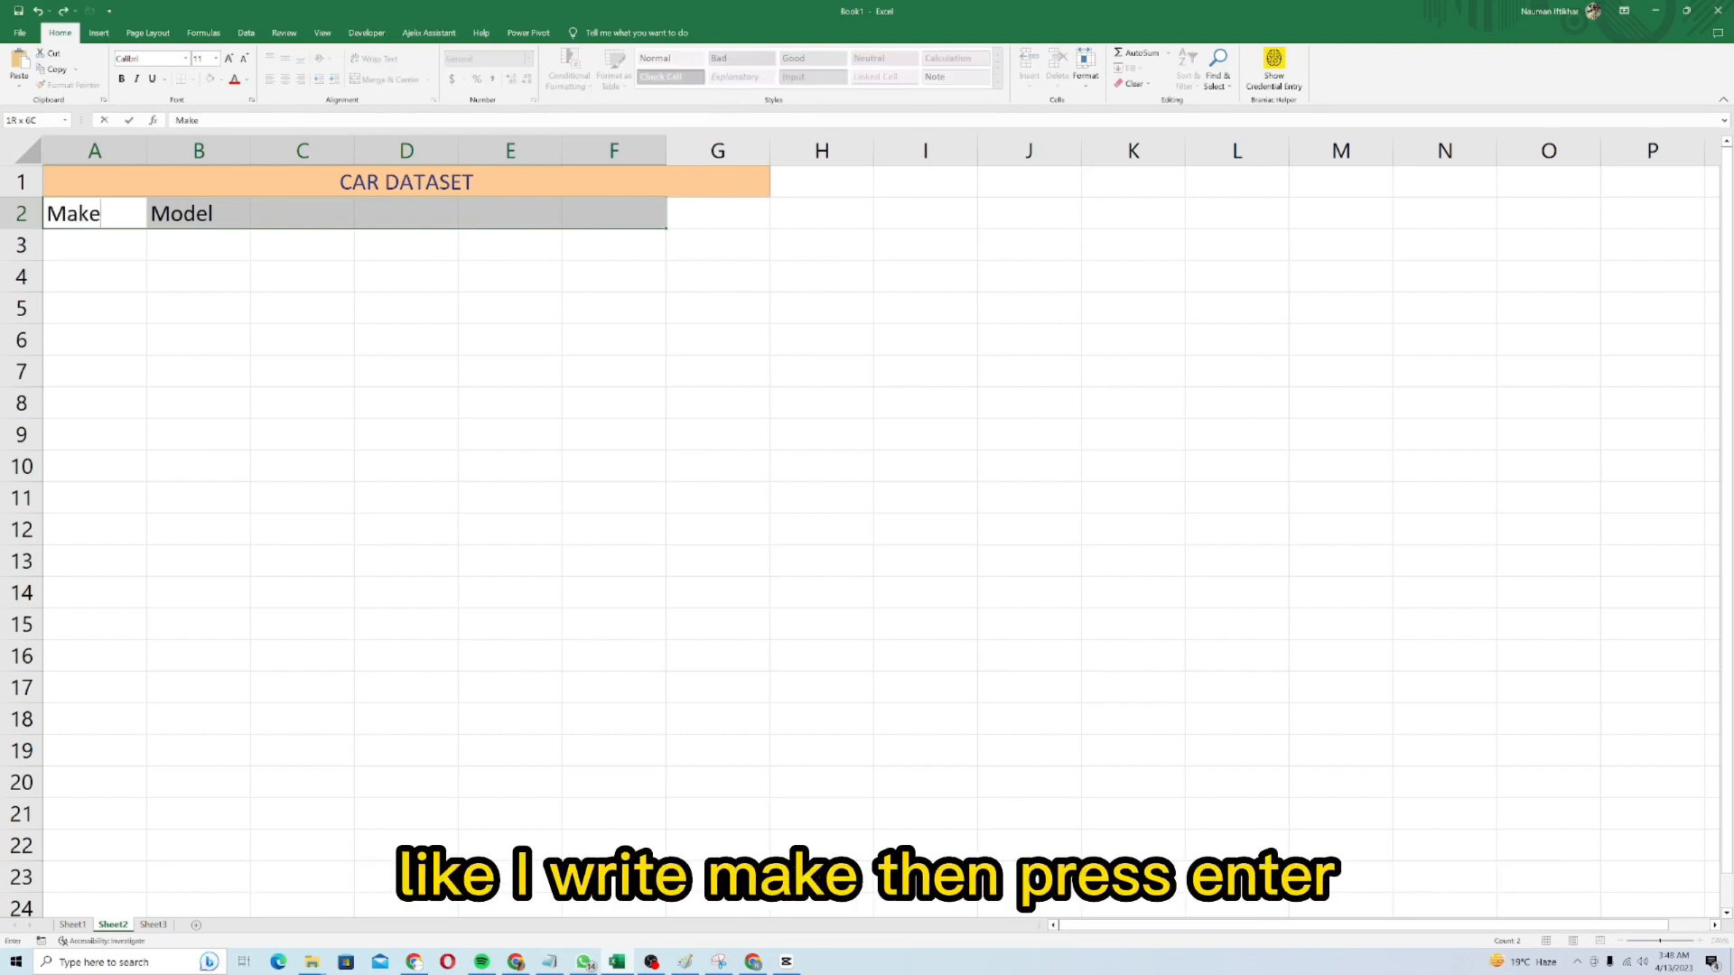
key(Return)
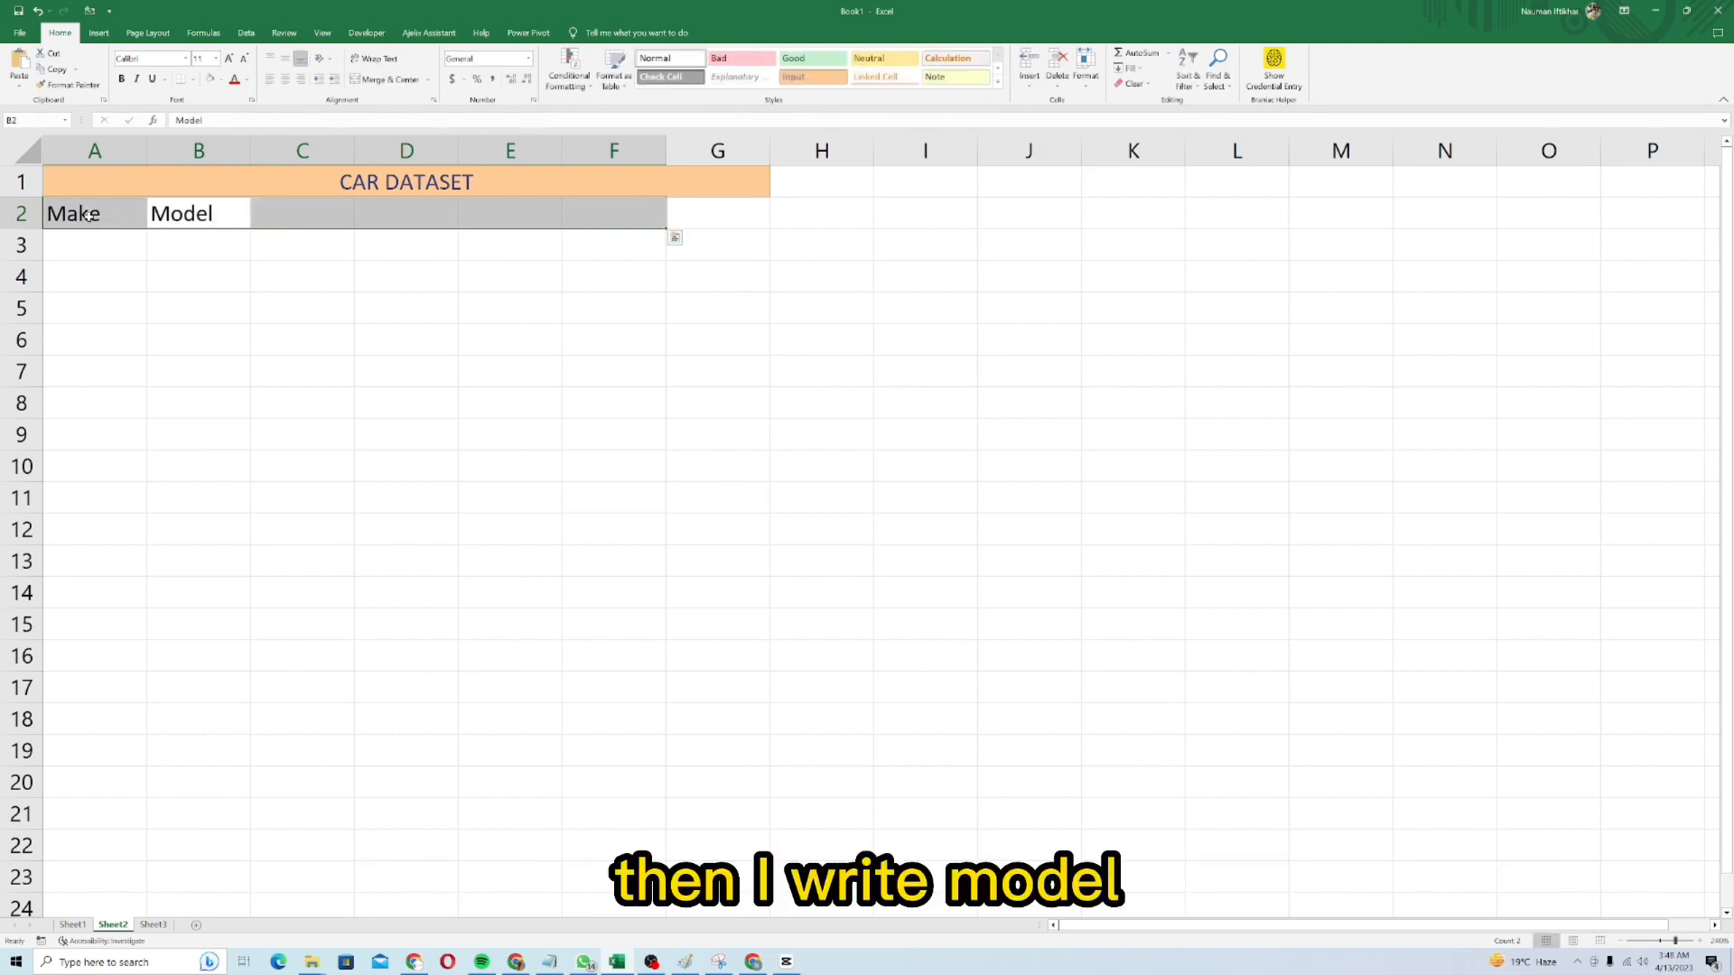
- Keep Model in B2 and fill C2:E2 of the selected header range with Displacement, Mileage and Company
key(Return)
text(Displacement)
key(Return)
text(M)
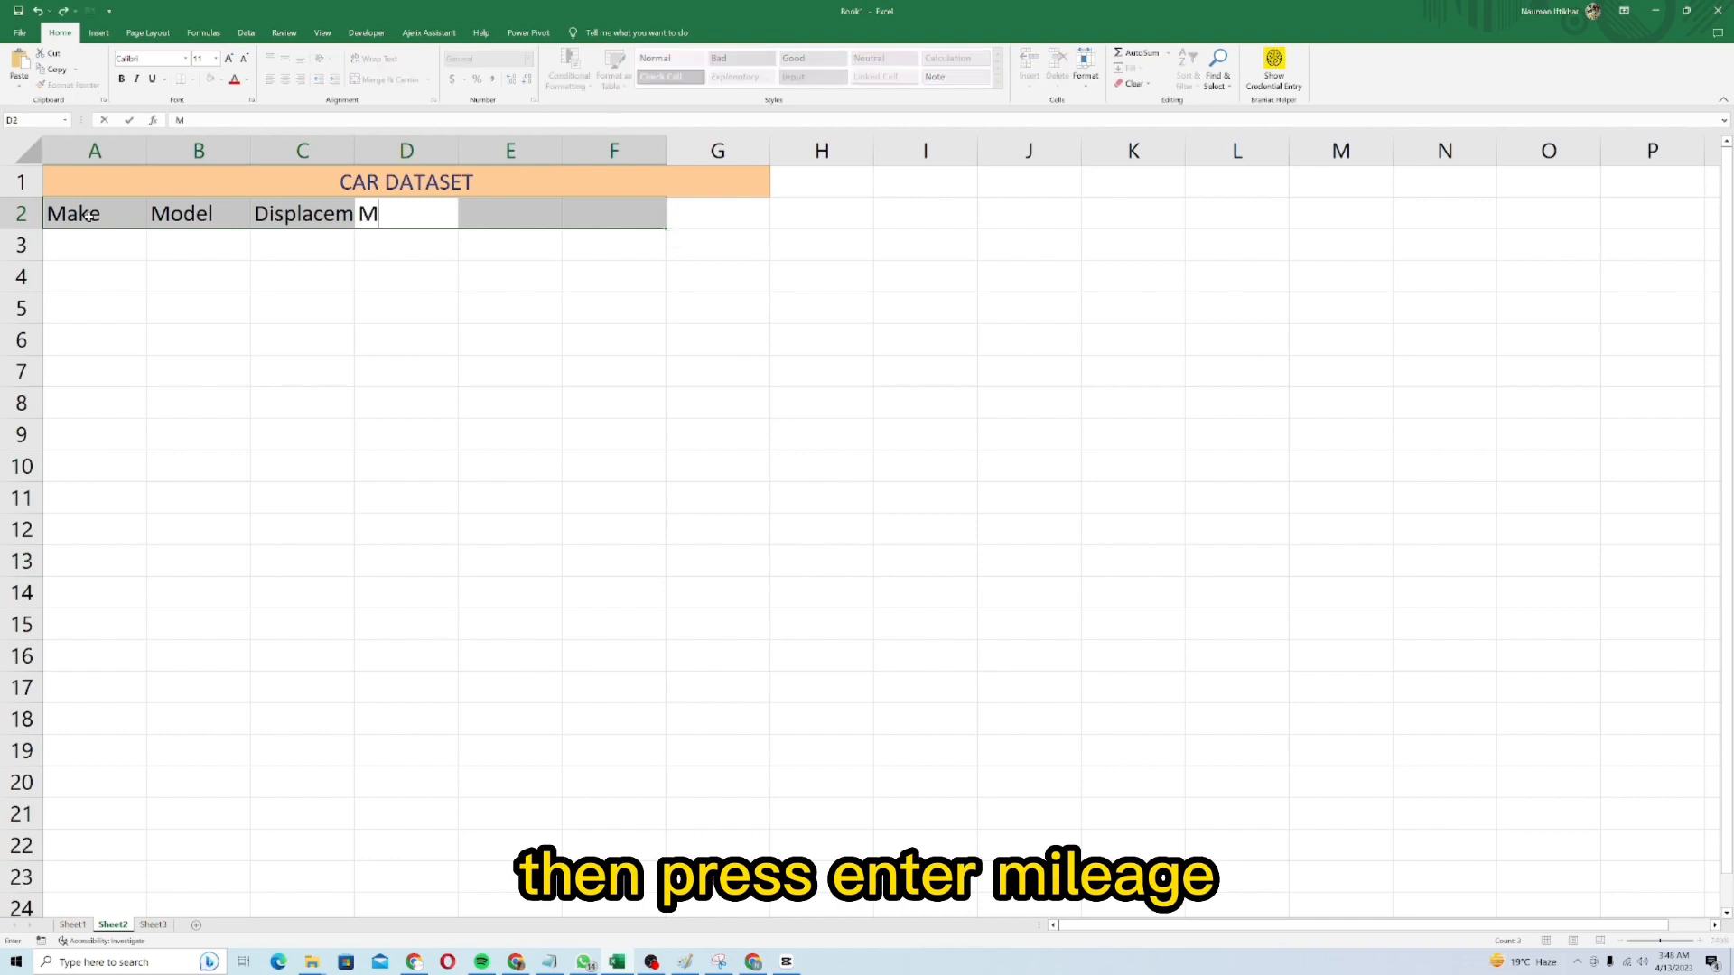
text(ileage)
key(Return)
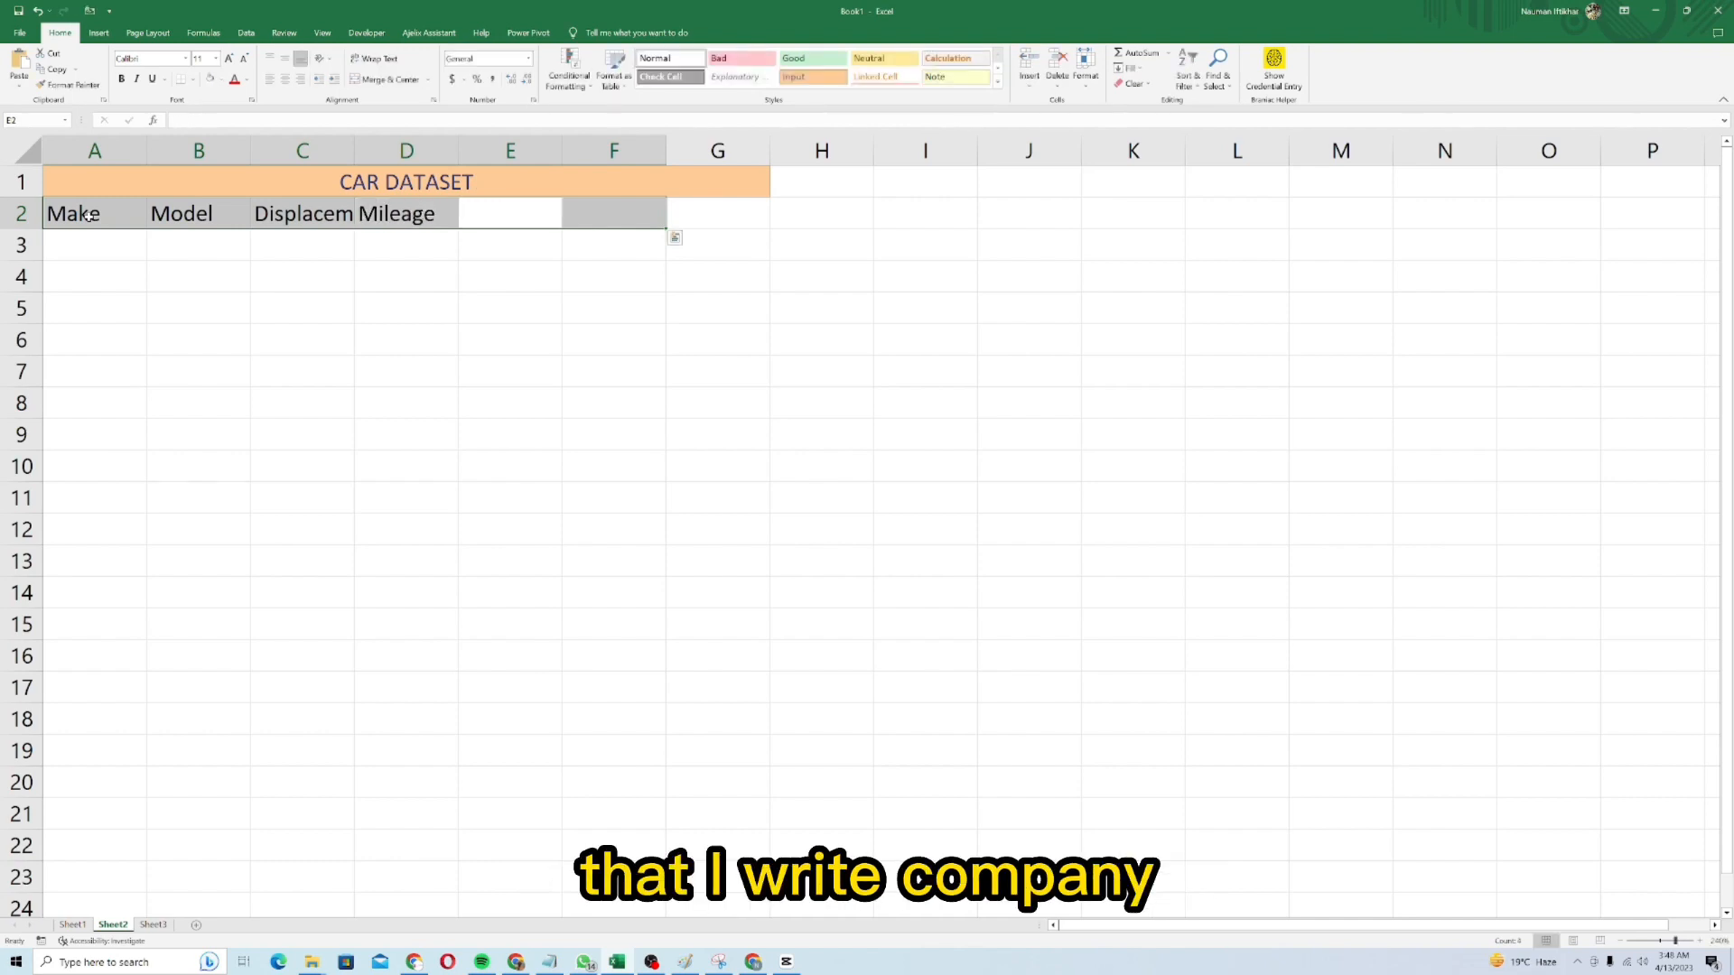
text(Company)
key(BackSpace)
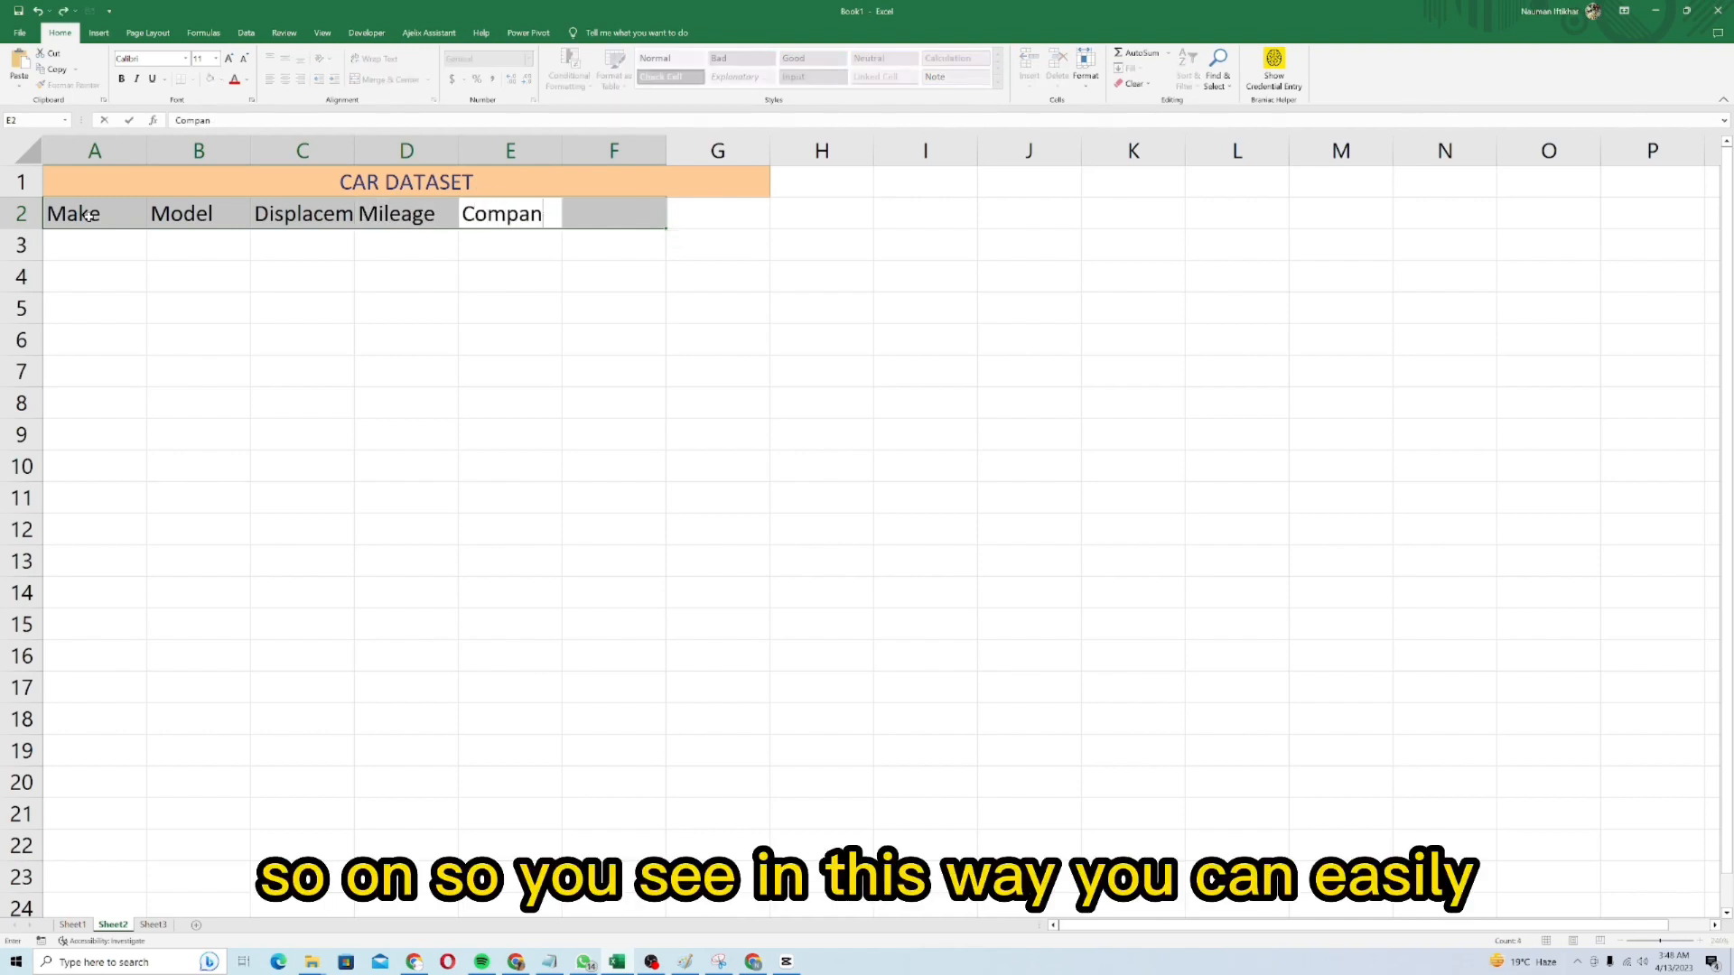
text(y)
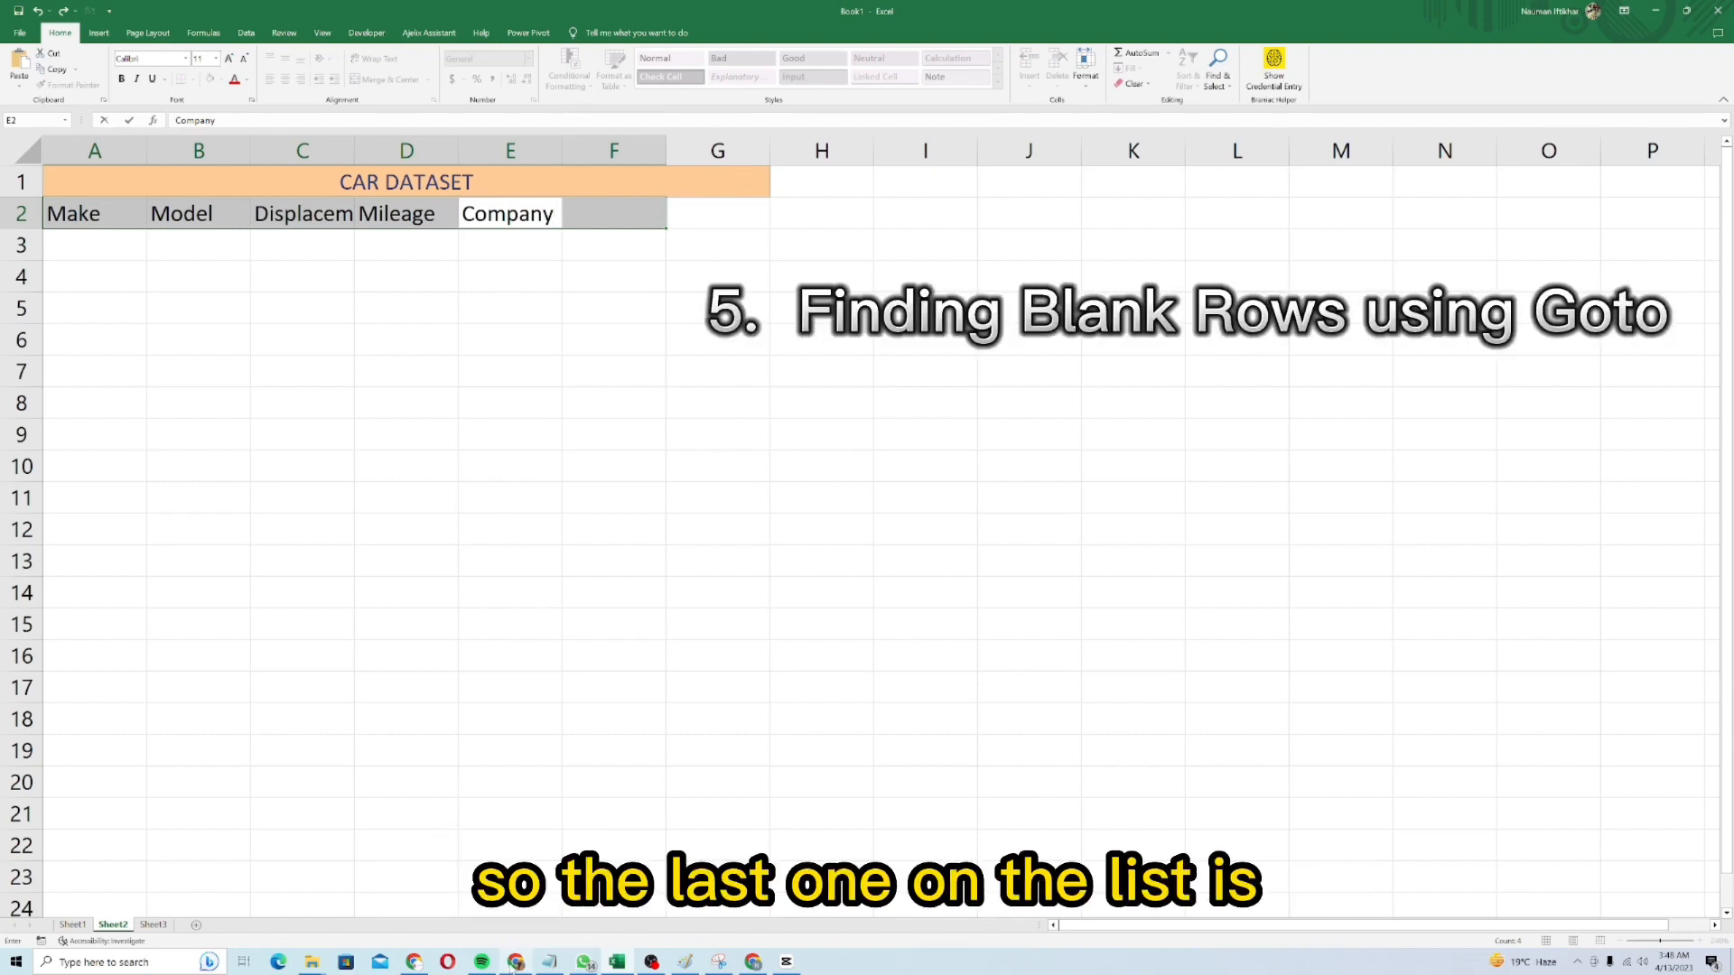
- On Sheet3, select the car table A1:I7 and narrow the selection to its blank cells with Go To Special
click(152, 925)
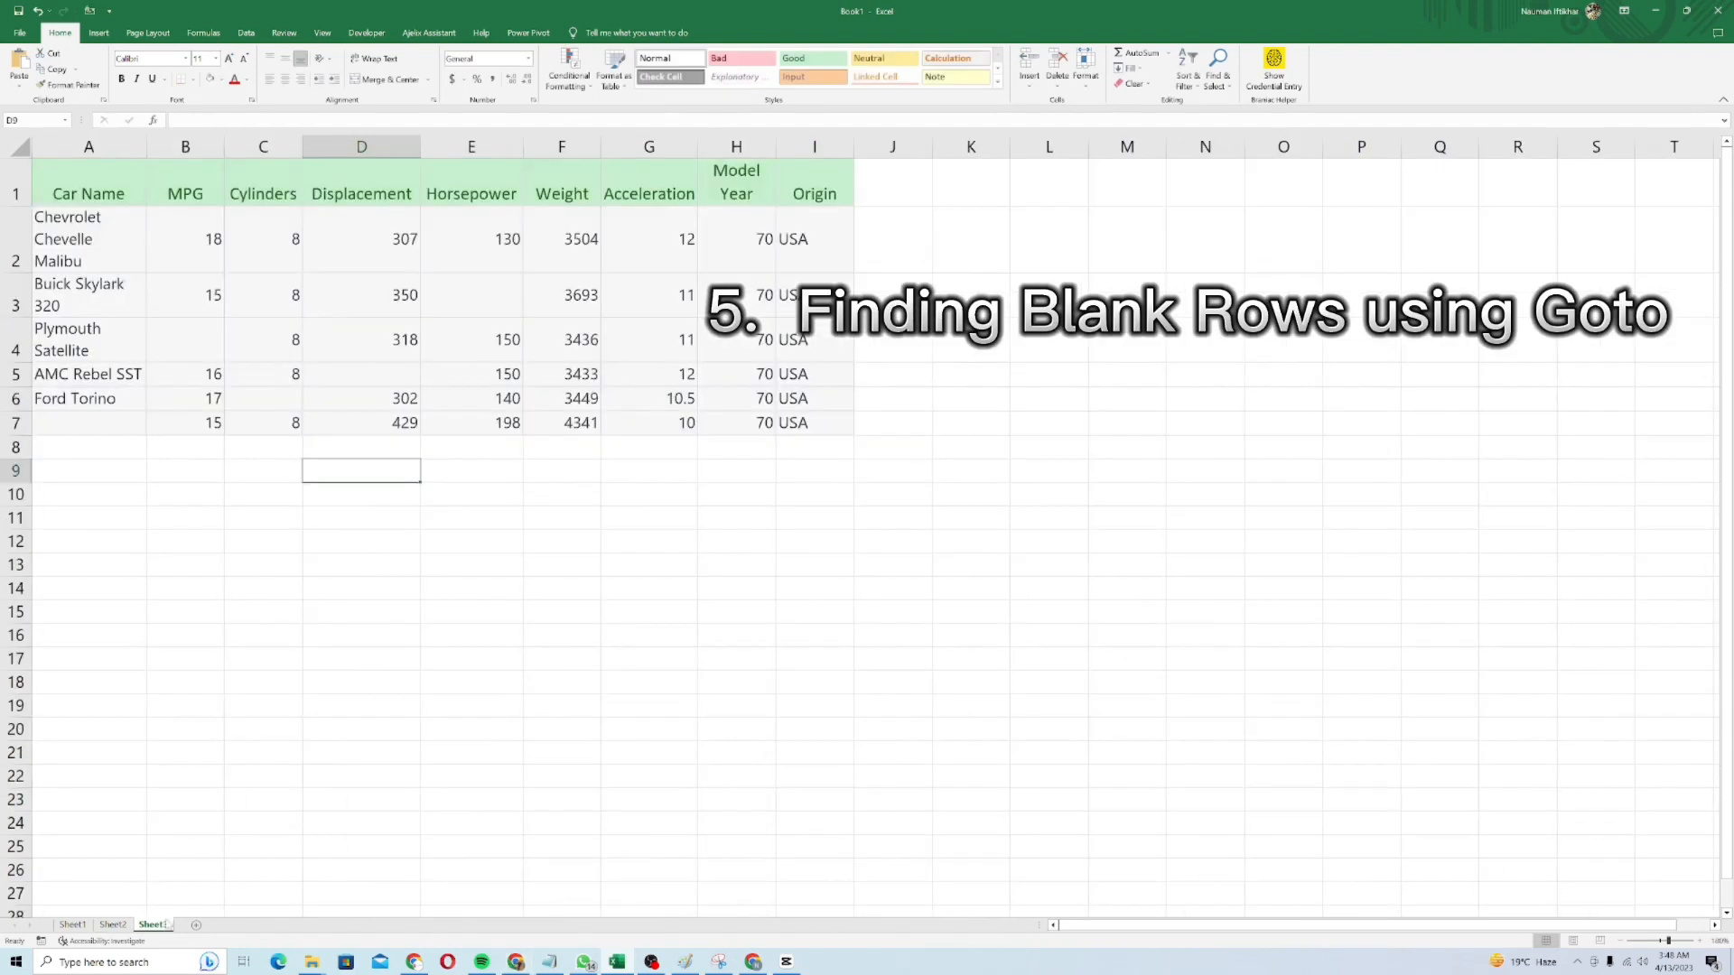
click(435, 299)
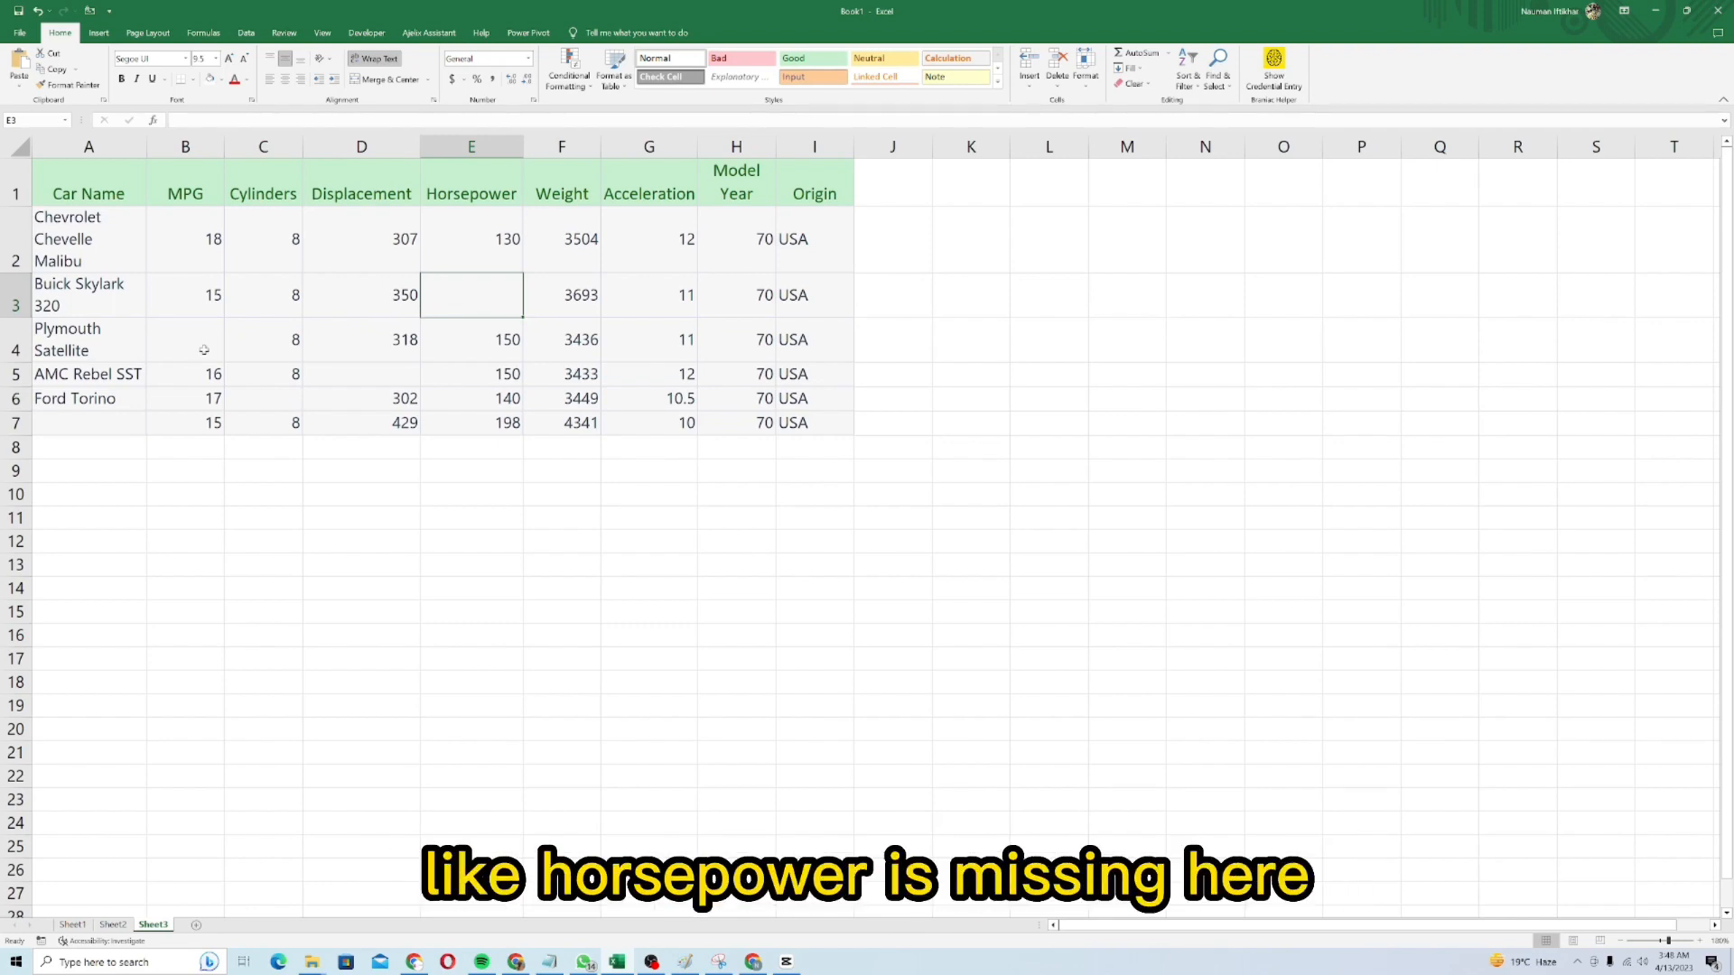
drag(66, 190, 813, 424)
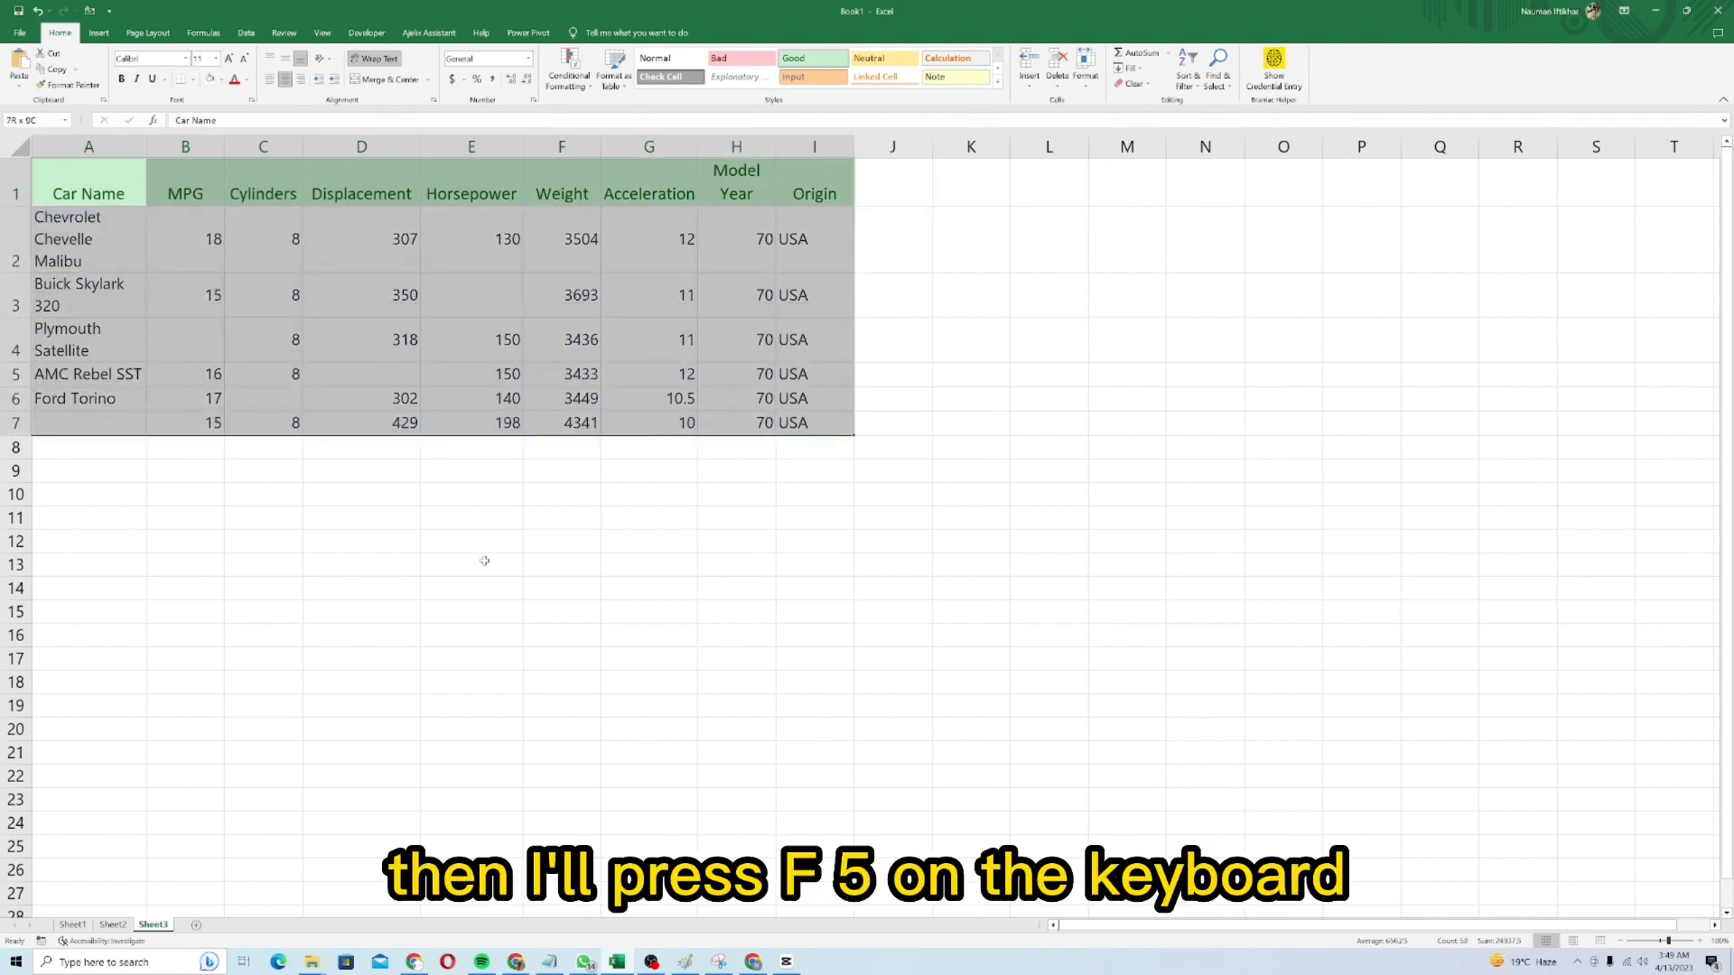
key(ctrl+g)
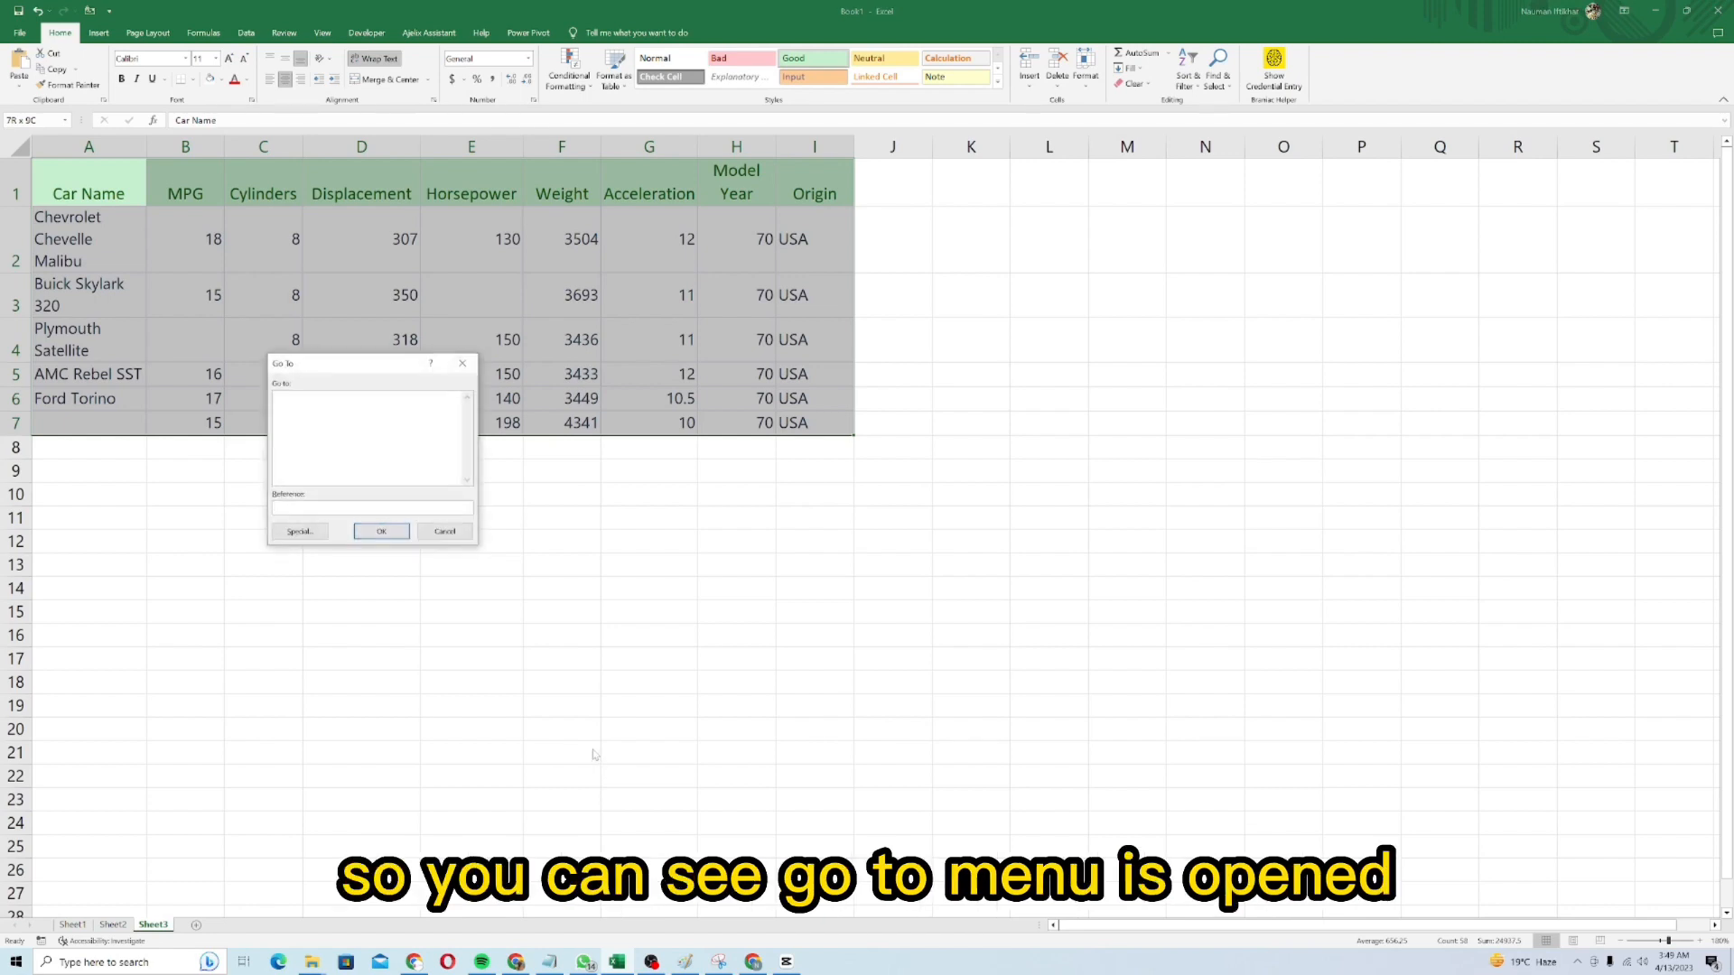
click(299, 532)
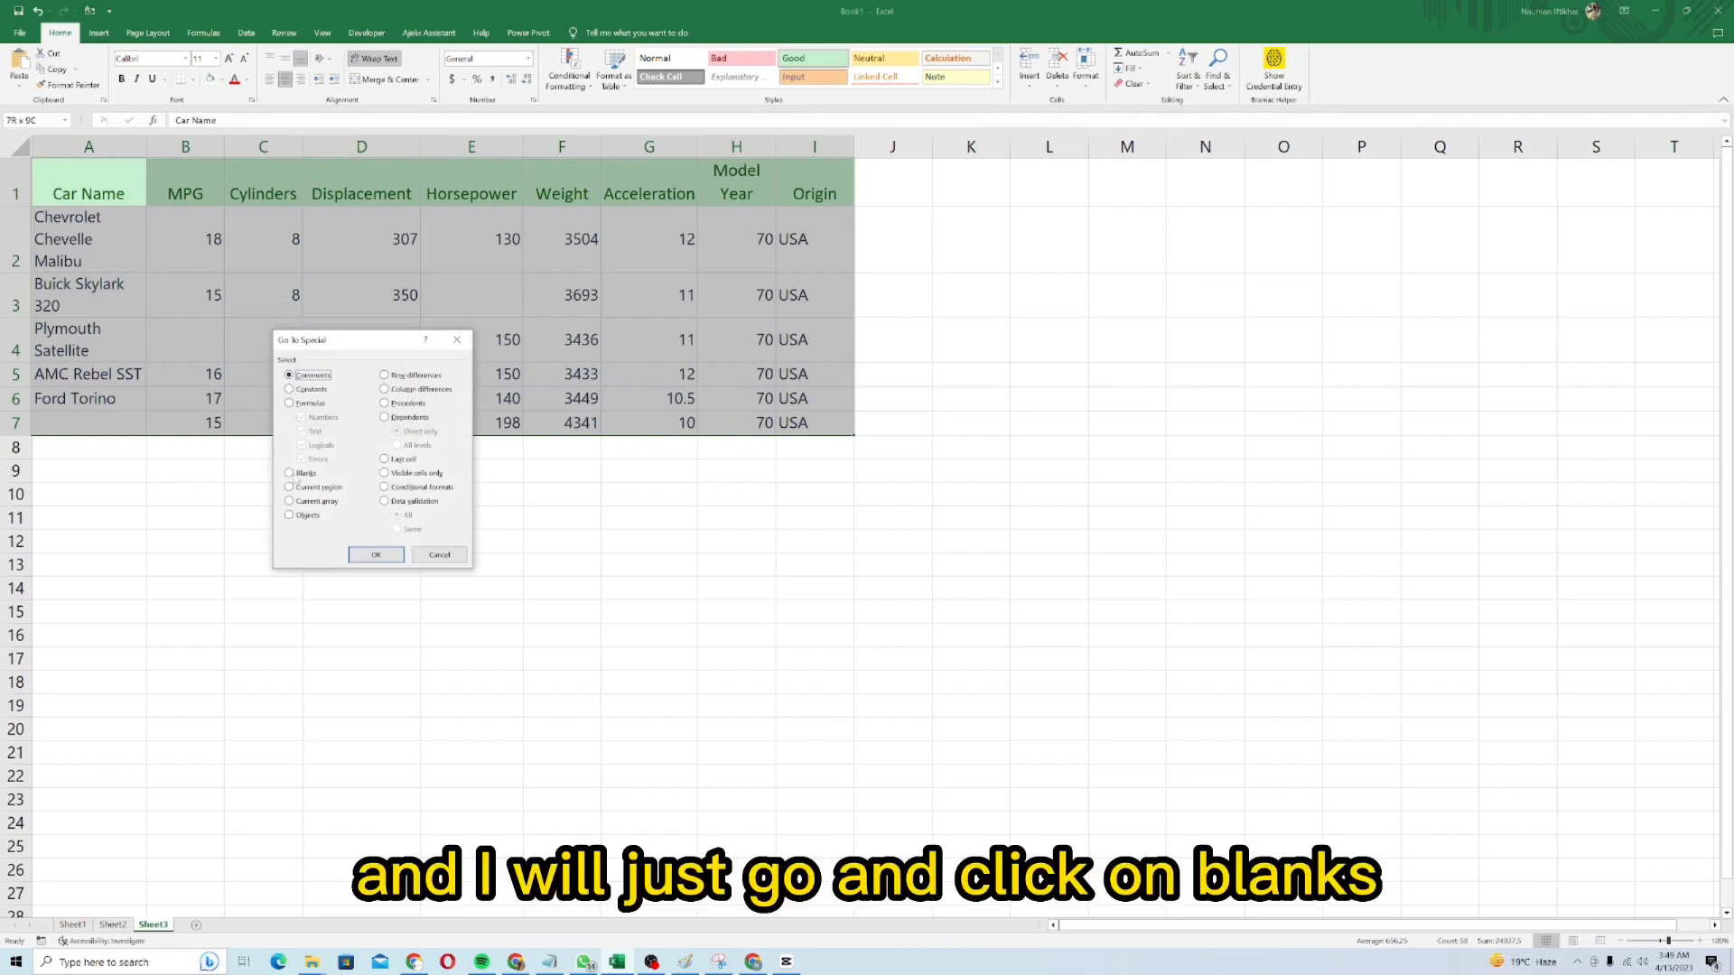
click(290, 473)
click(376, 555)
- Fill the selected blank cells of the car table with a light gold theme color and deselect them
click(221, 80)
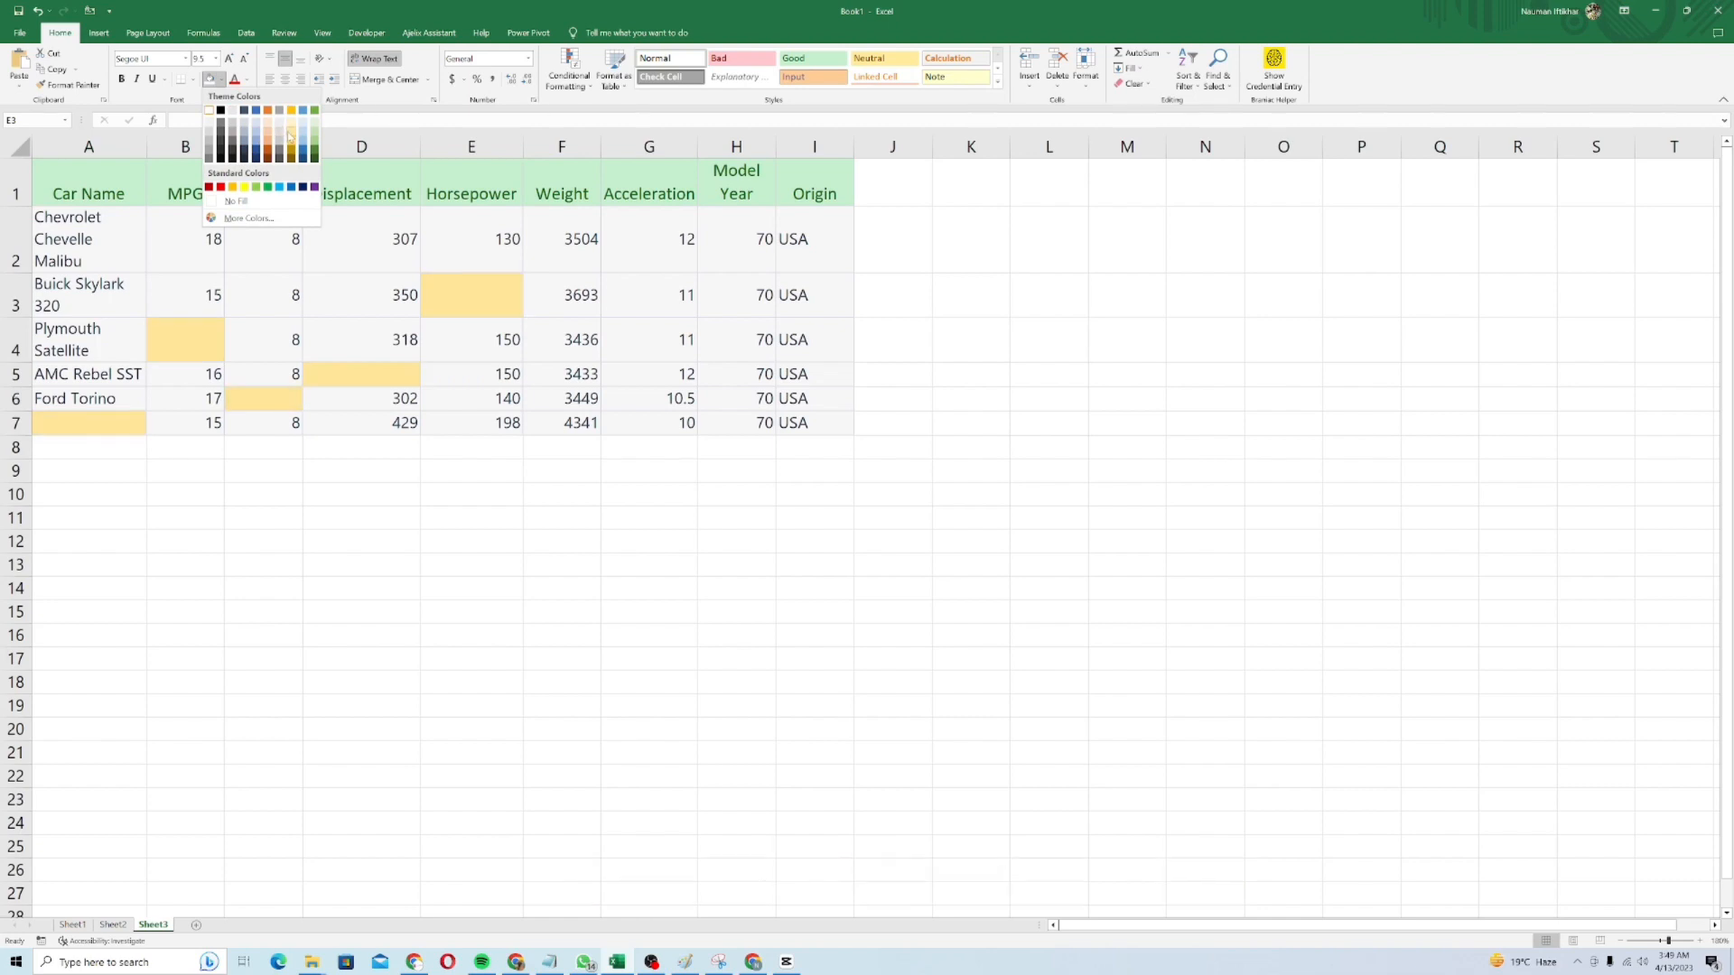
click(289, 135)
click(404, 511)
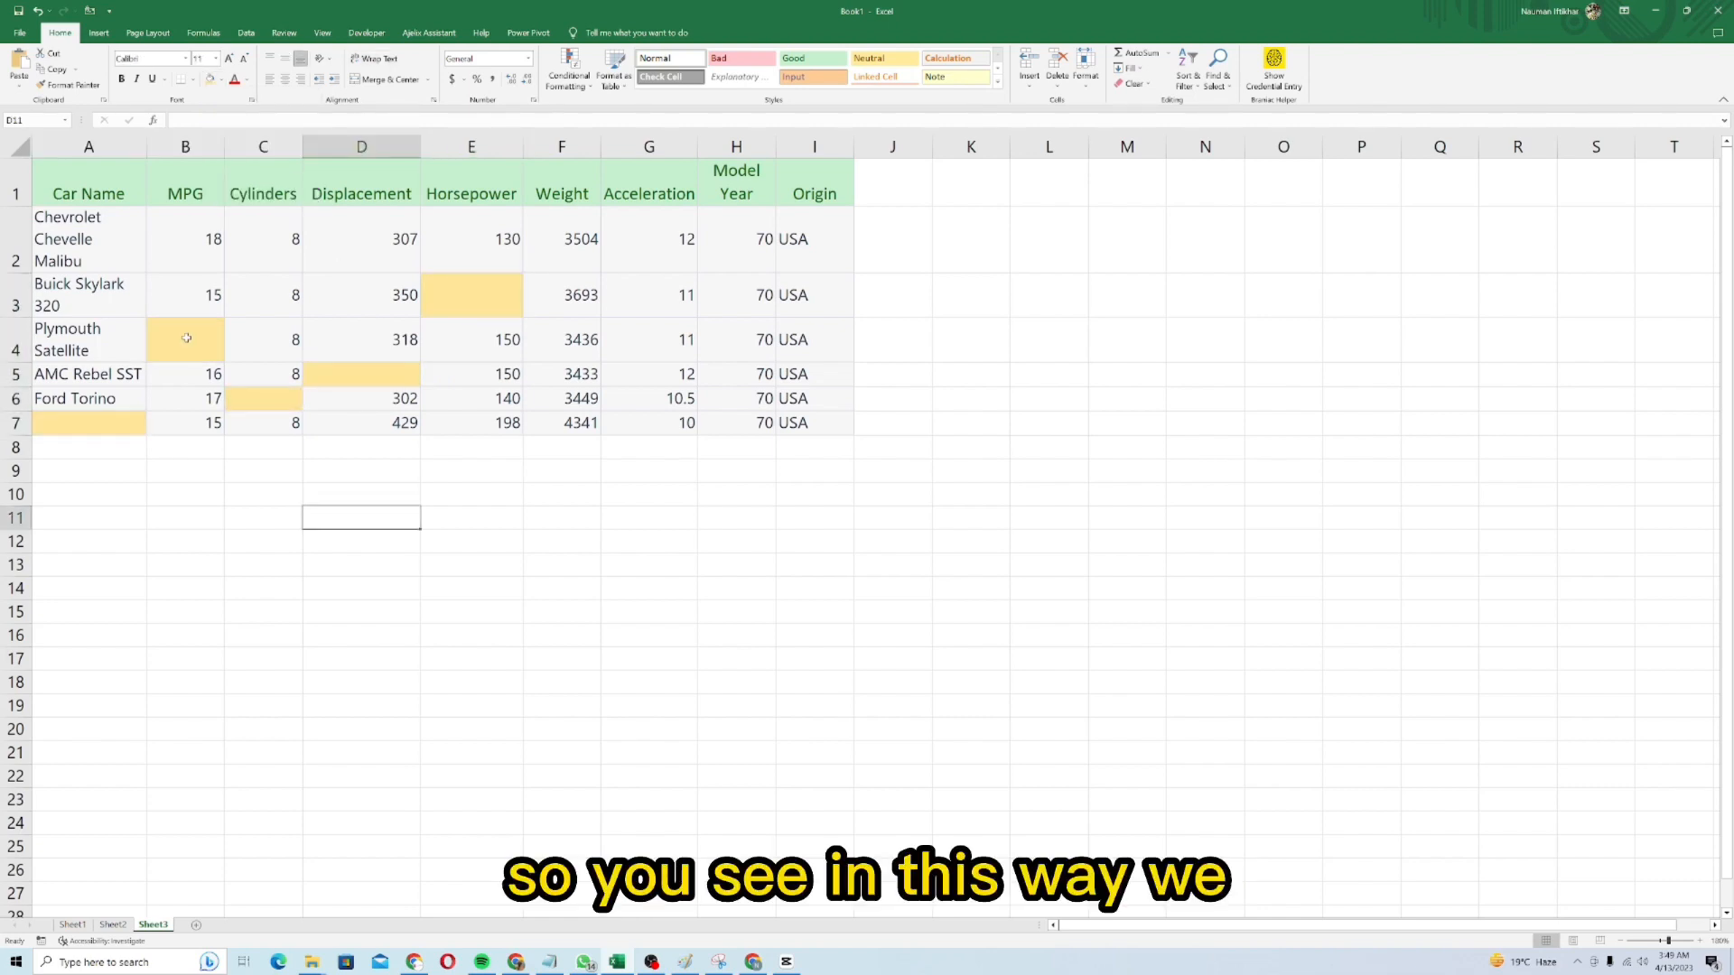